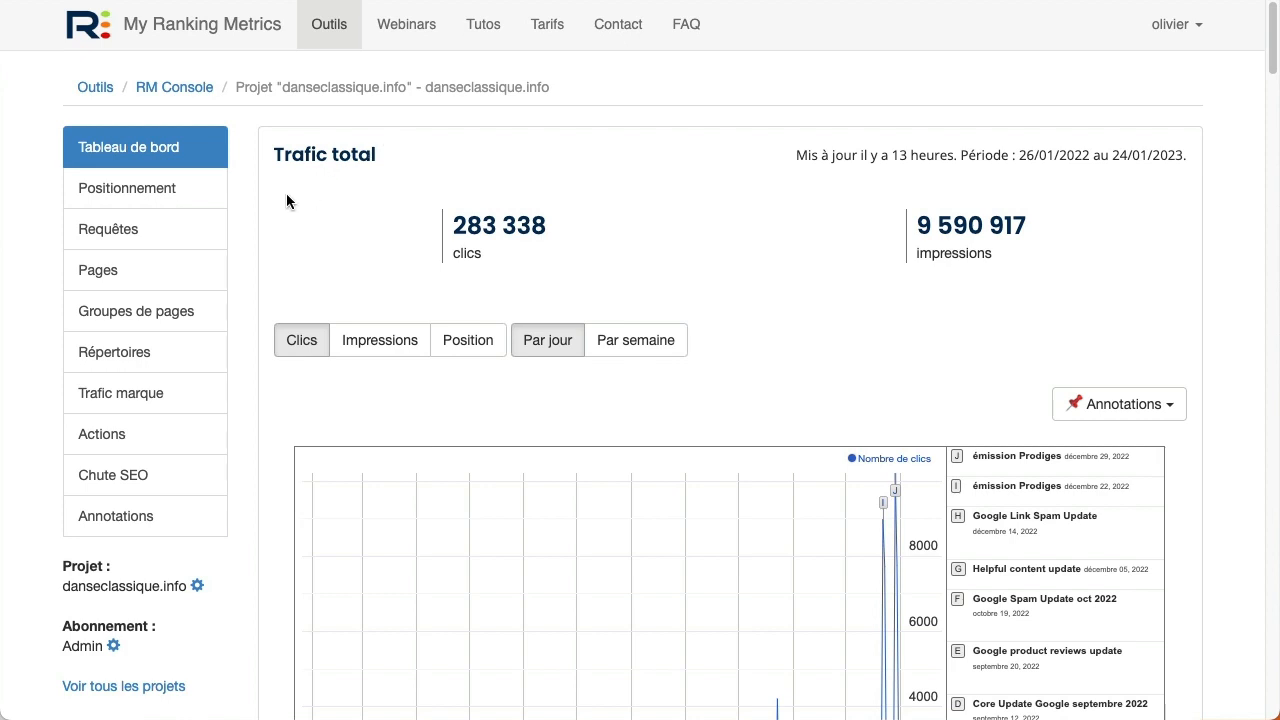
# Open the query analysis for the danseclassique.info project and set its period to 16 months.
pyautogui.click(118, 237)
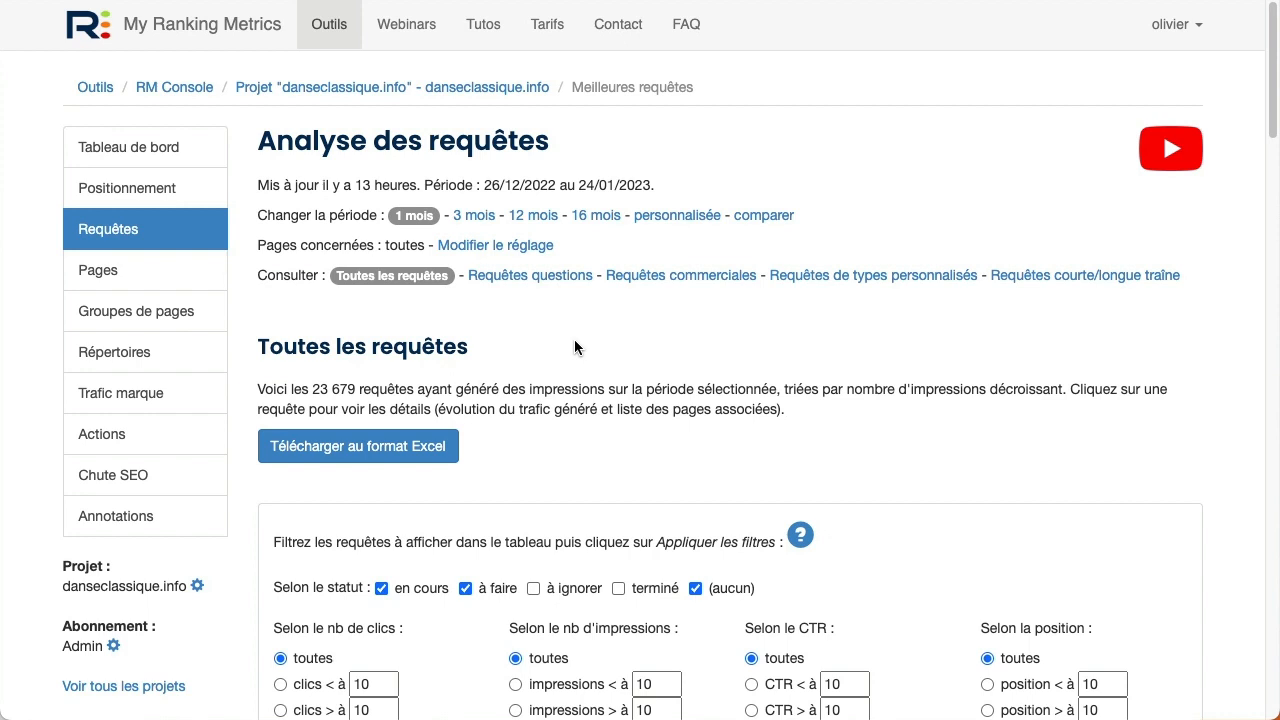
pyautogui.moveTo(284, 216); pyautogui.dragTo(413, 214)
pyautogui.click(412, 214)
pyautogui.click(598, 216)
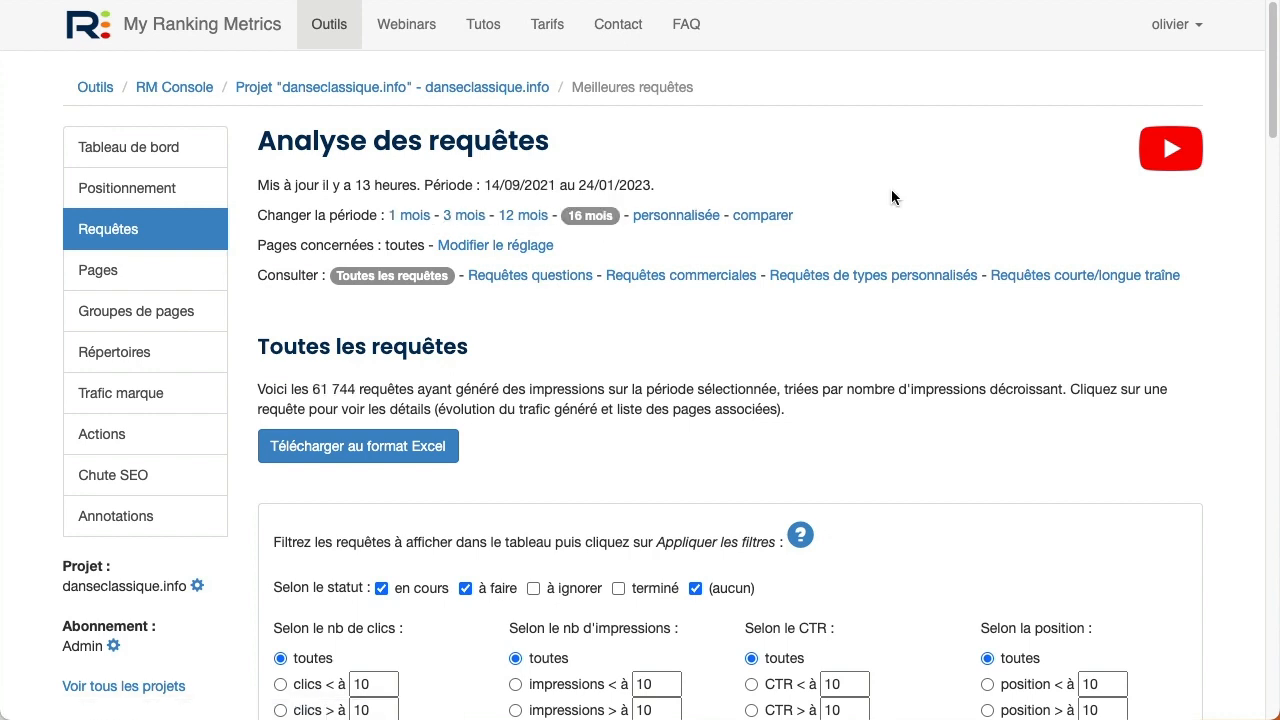
# Examine the filter options, the table of all queries and the breakdown of queries by Google position.
pyautogui.scroll(-1, 880, 188)
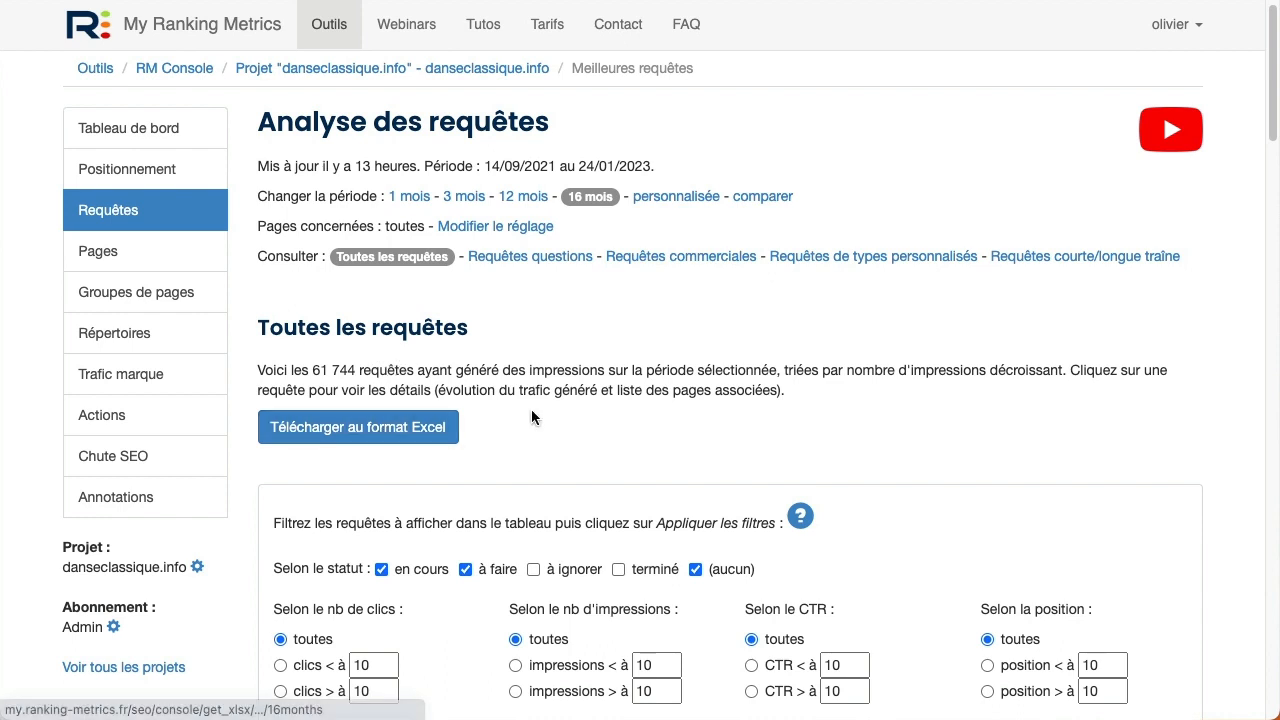
pyautogui.scroll(-5, 681, 409)
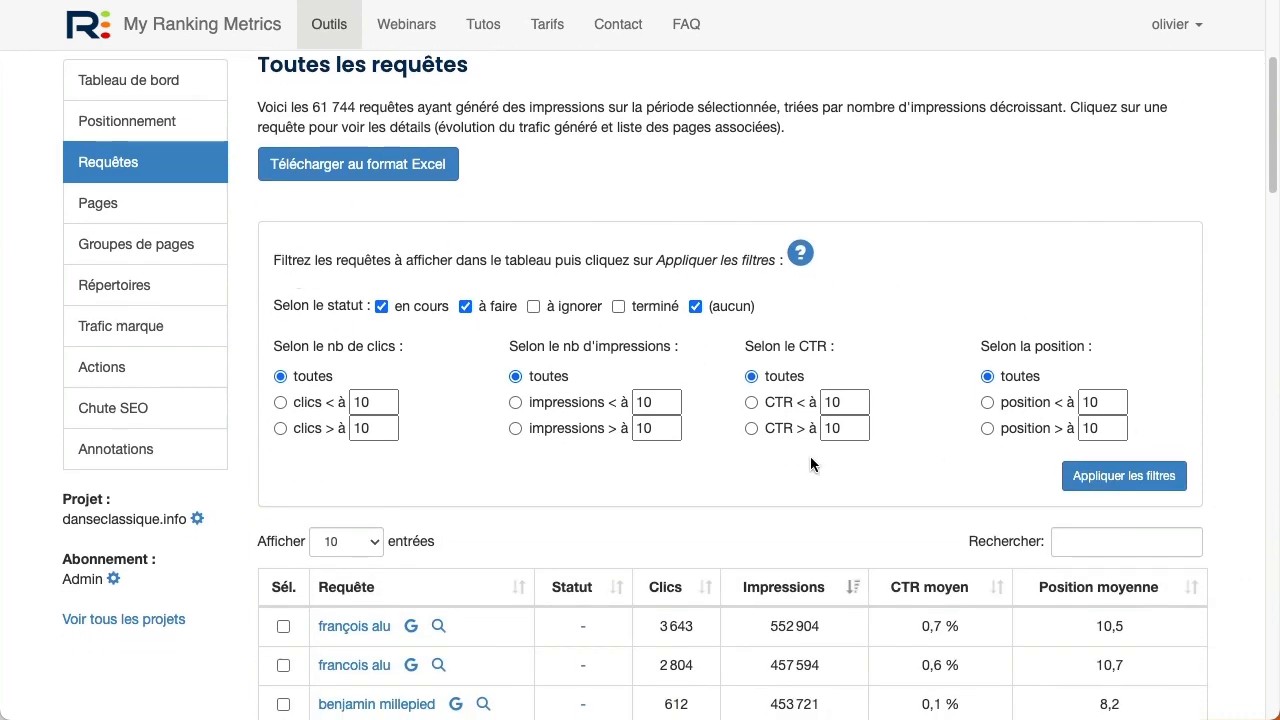
pyautogui.scroll(-2, 440, 365)
pyautogui.scroll(-6, 457, 362)
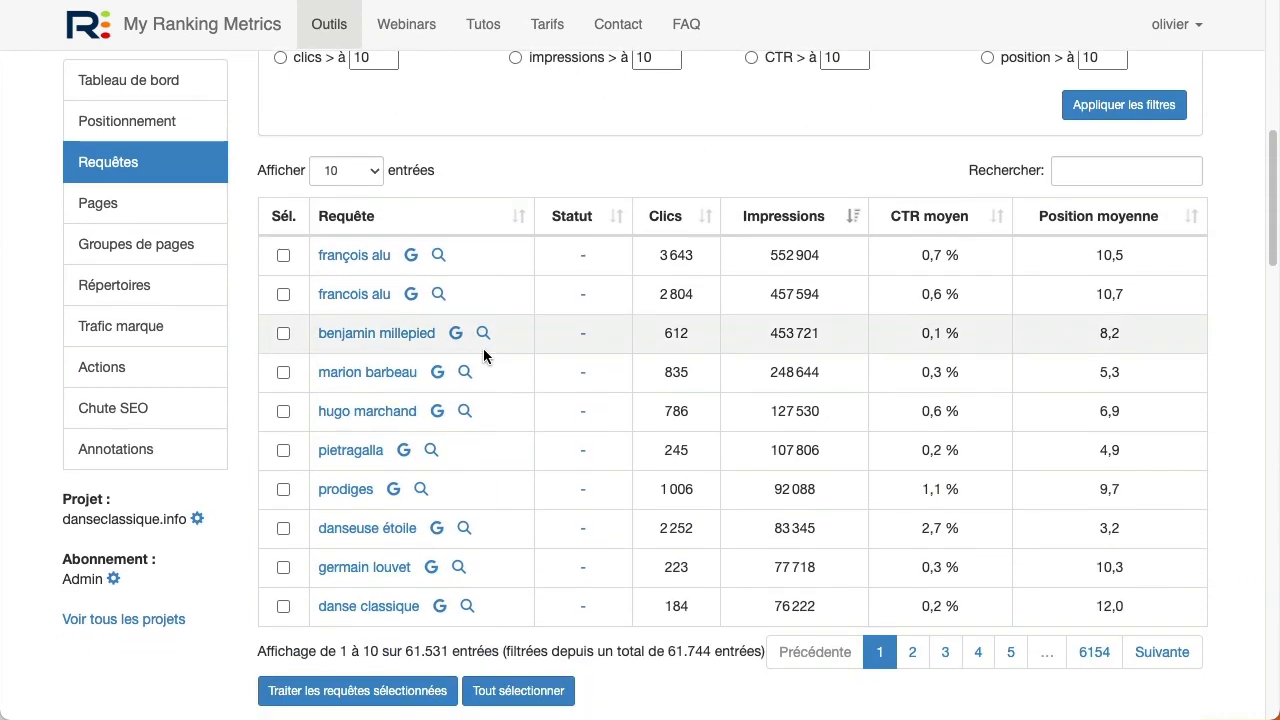
pyautogui.scroll(-1, 509, 292)
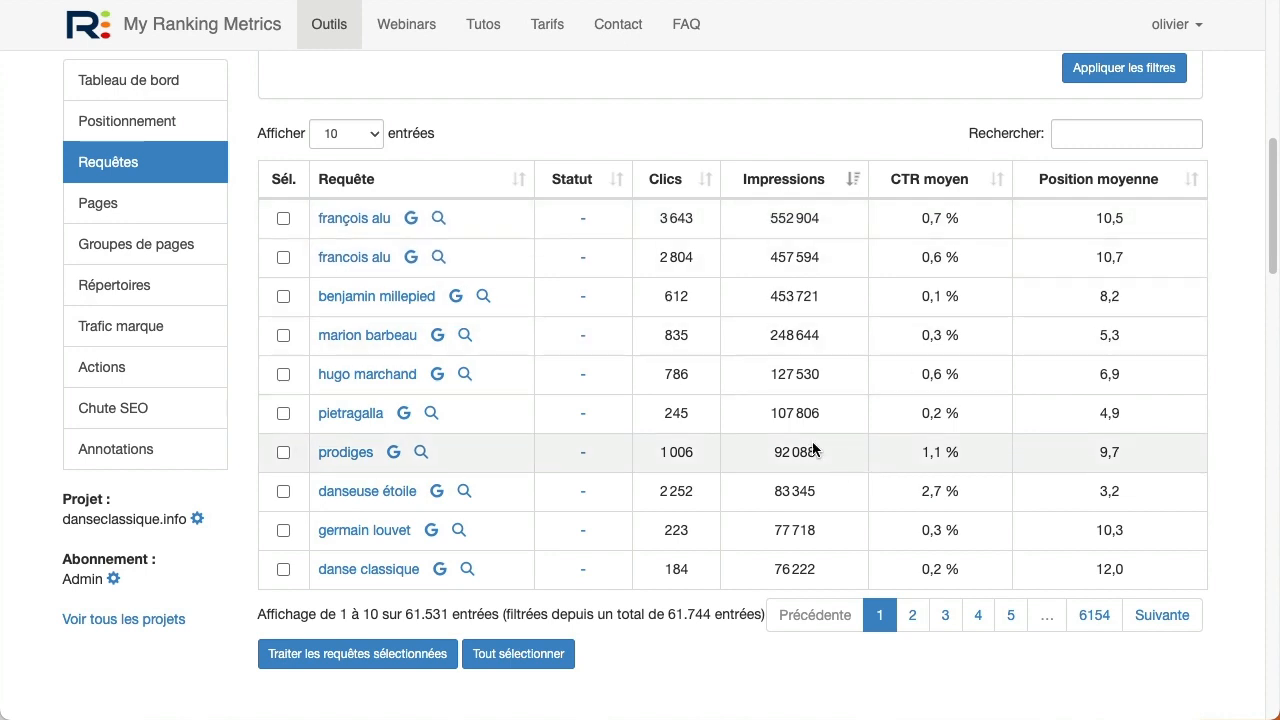
pyautogui.scroll(-5, 668, 395)
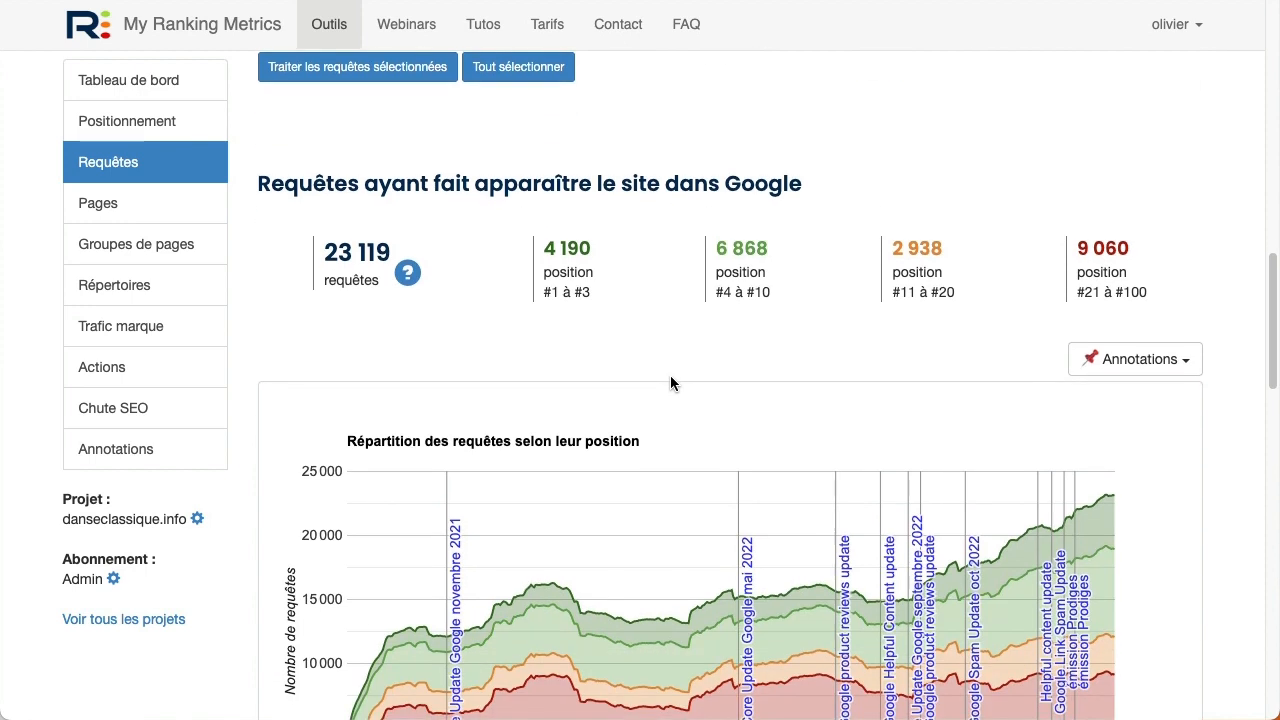
pyautogui.scroll(-2, 670, 382)
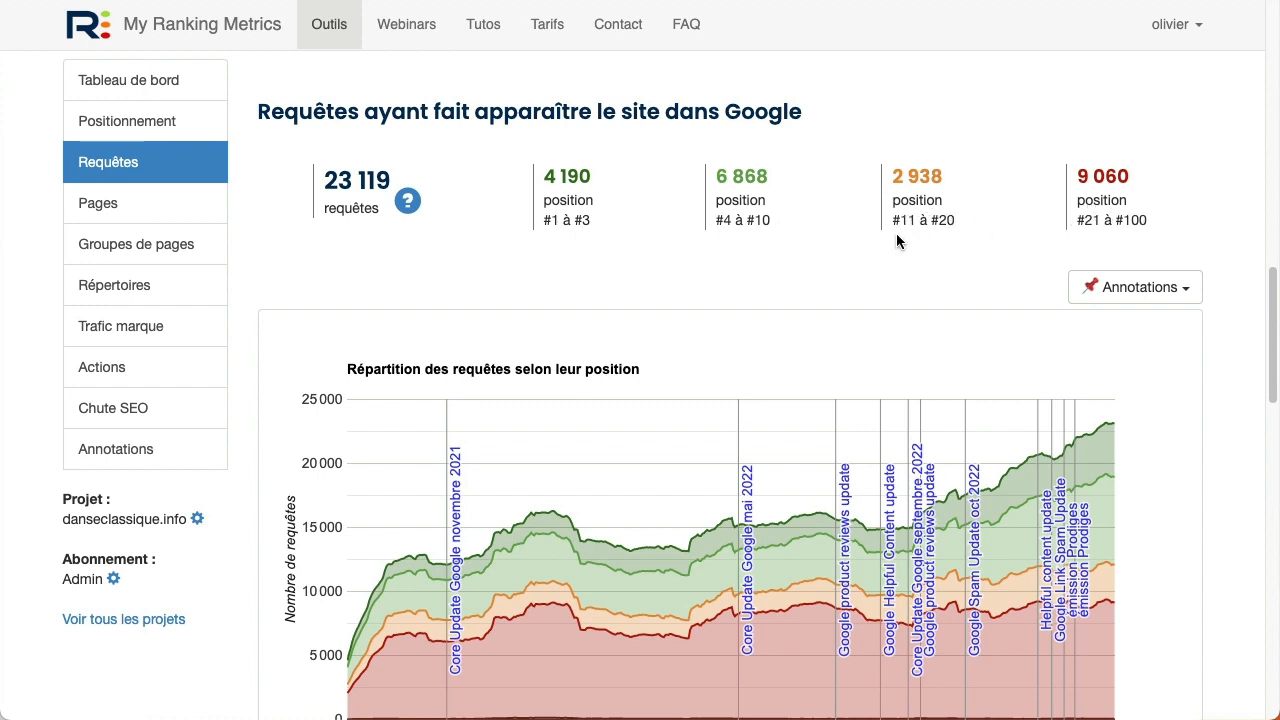
# Hide the Google update annotations on the chart of queries by position, keeping the project's own annotations.
pyautogui.scroll(-3, 896, 240)
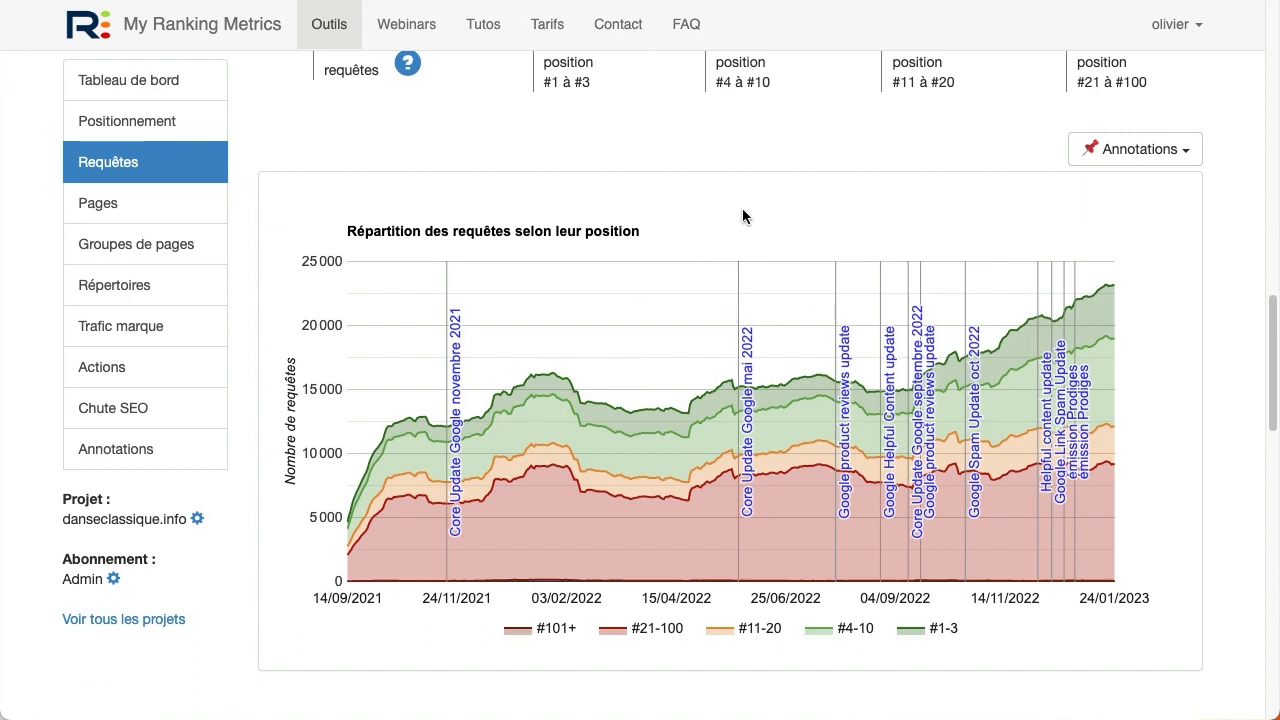
pyautogui.click(1183, 149)
pyautogui.click(1140, 240)
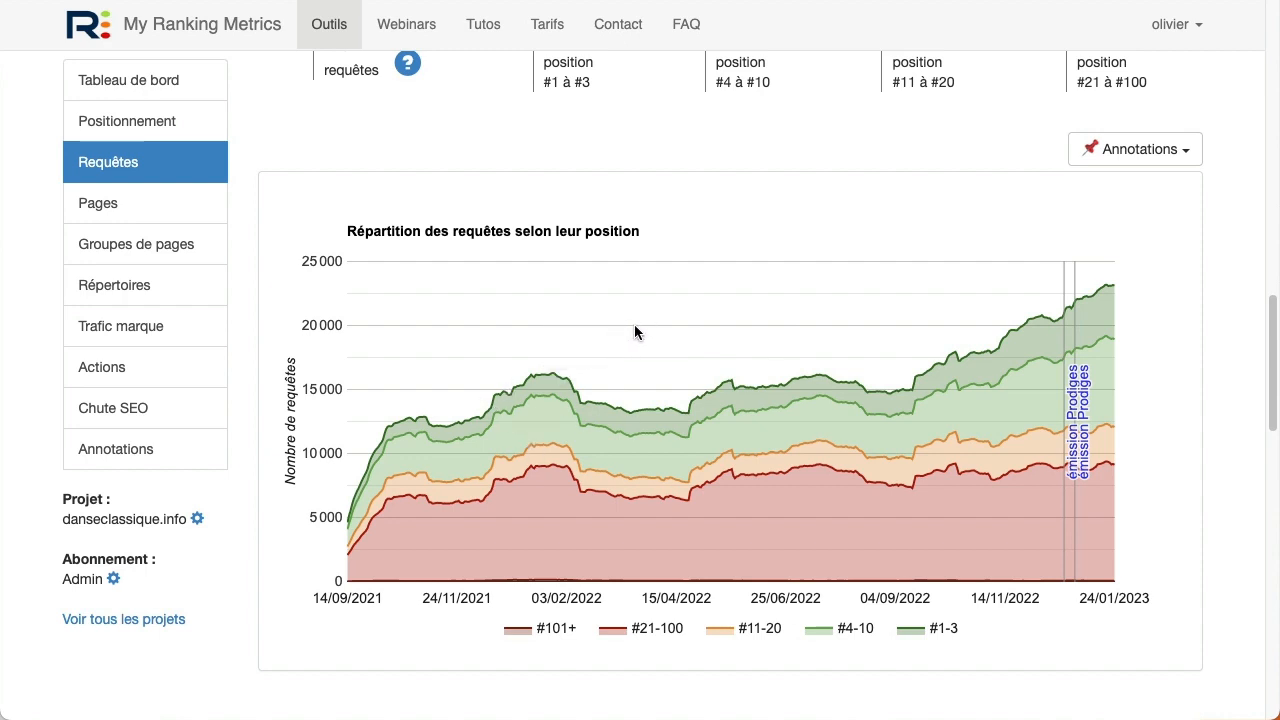
# Compare the trend of queries by position with the trend of queries generating clicks at low, medium and high traffic.
pyautogui.scroll(1, 531, 236)
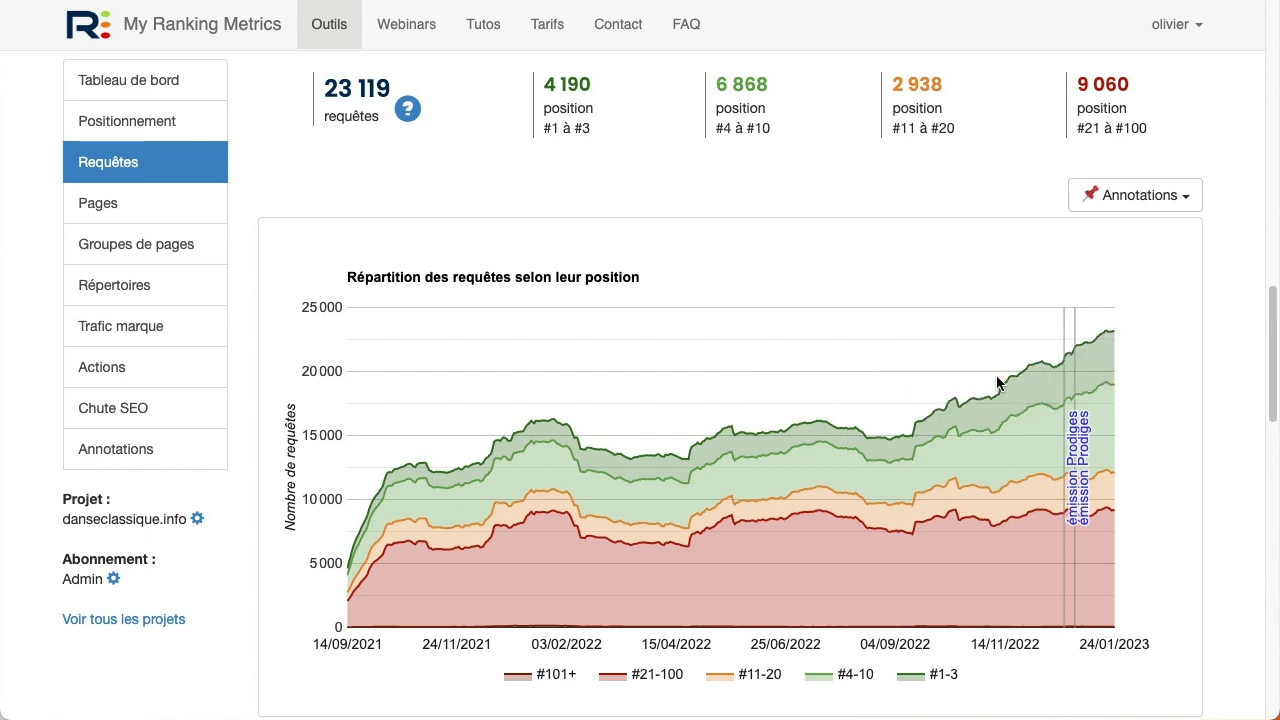
pyautogui.moveTo(1033, 504)
pyautogui.scroll(-8, 797, 462)
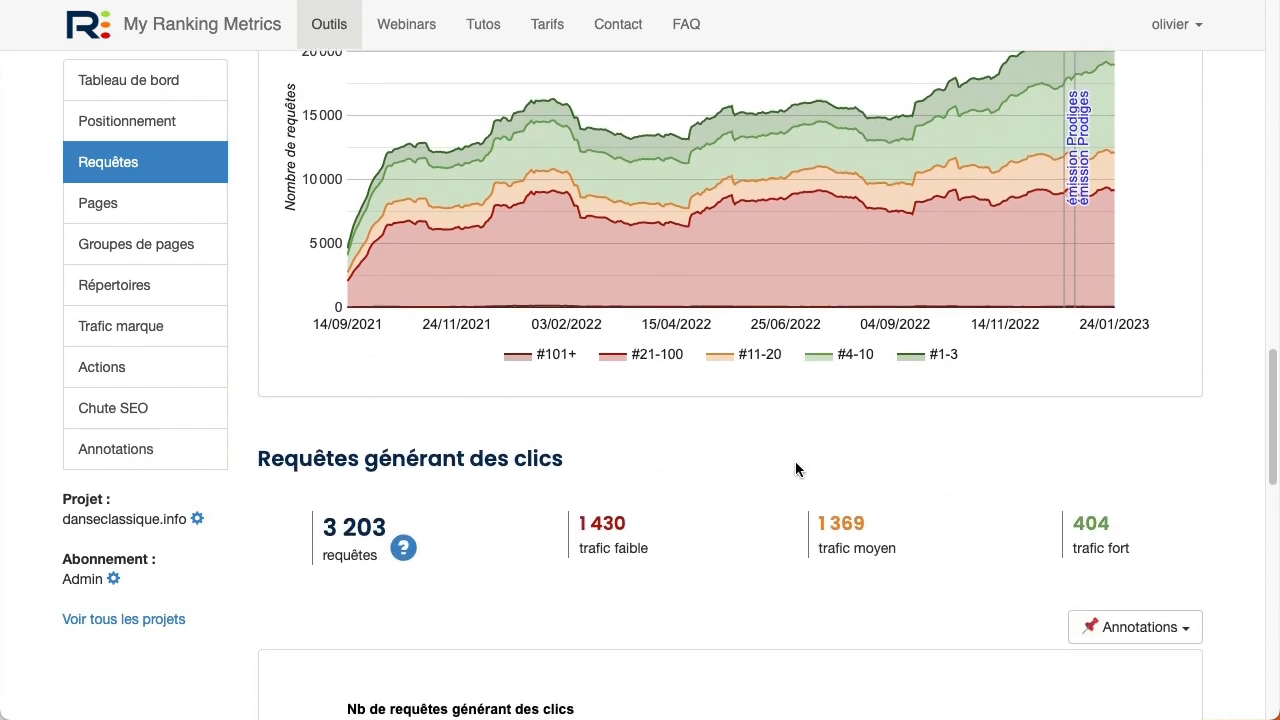
pyautogui.scroll(1, 867, 410)
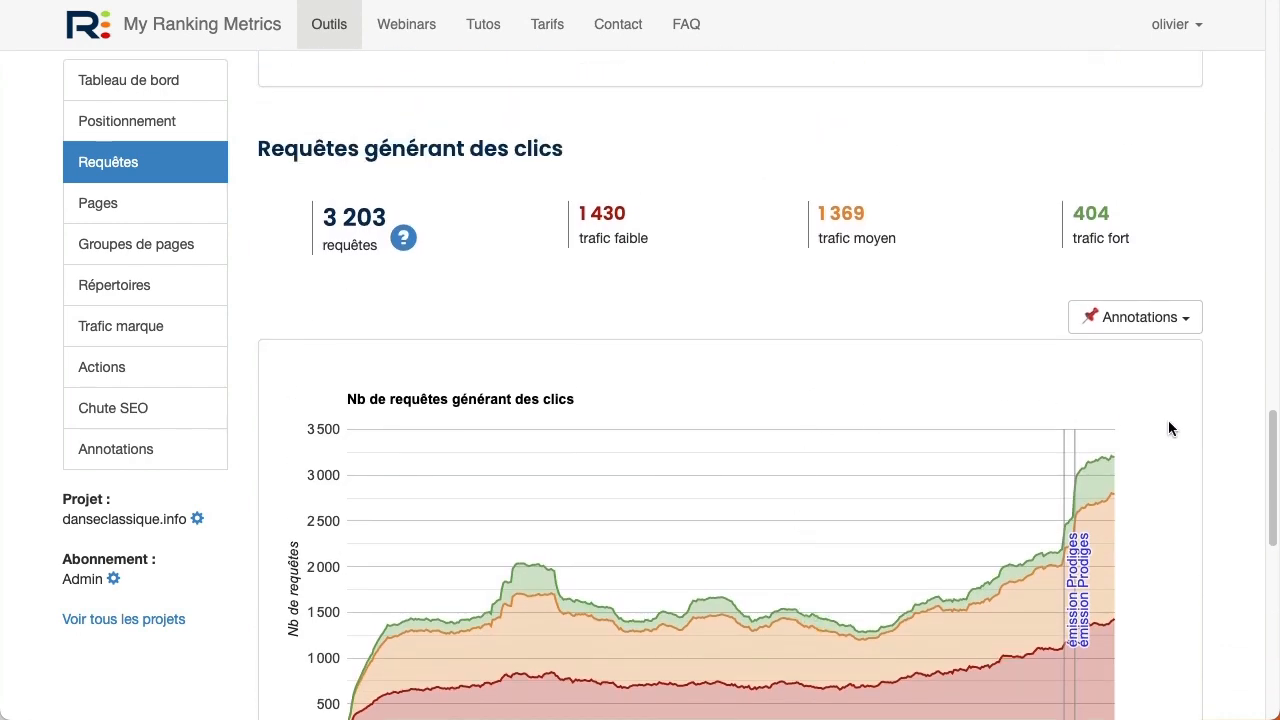
pyautogui.scroll(-1, 1168, 422)
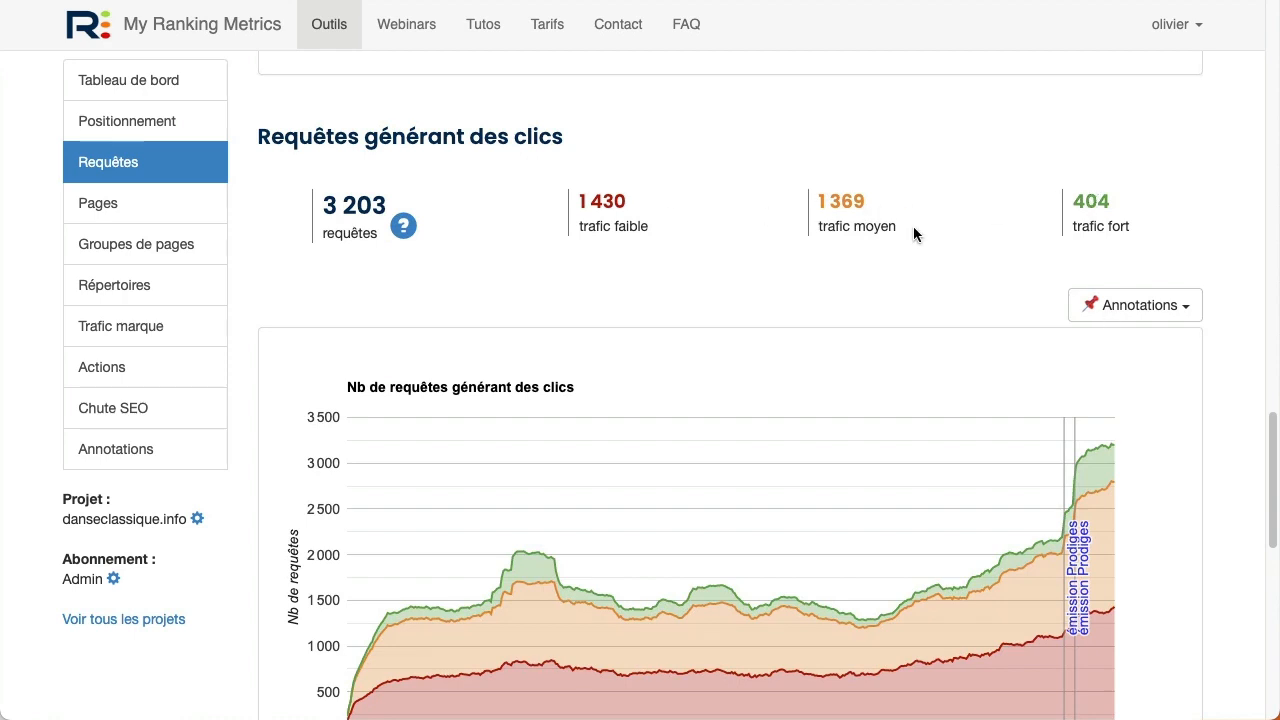
pyautogui.scroll(-2, 760, 300)
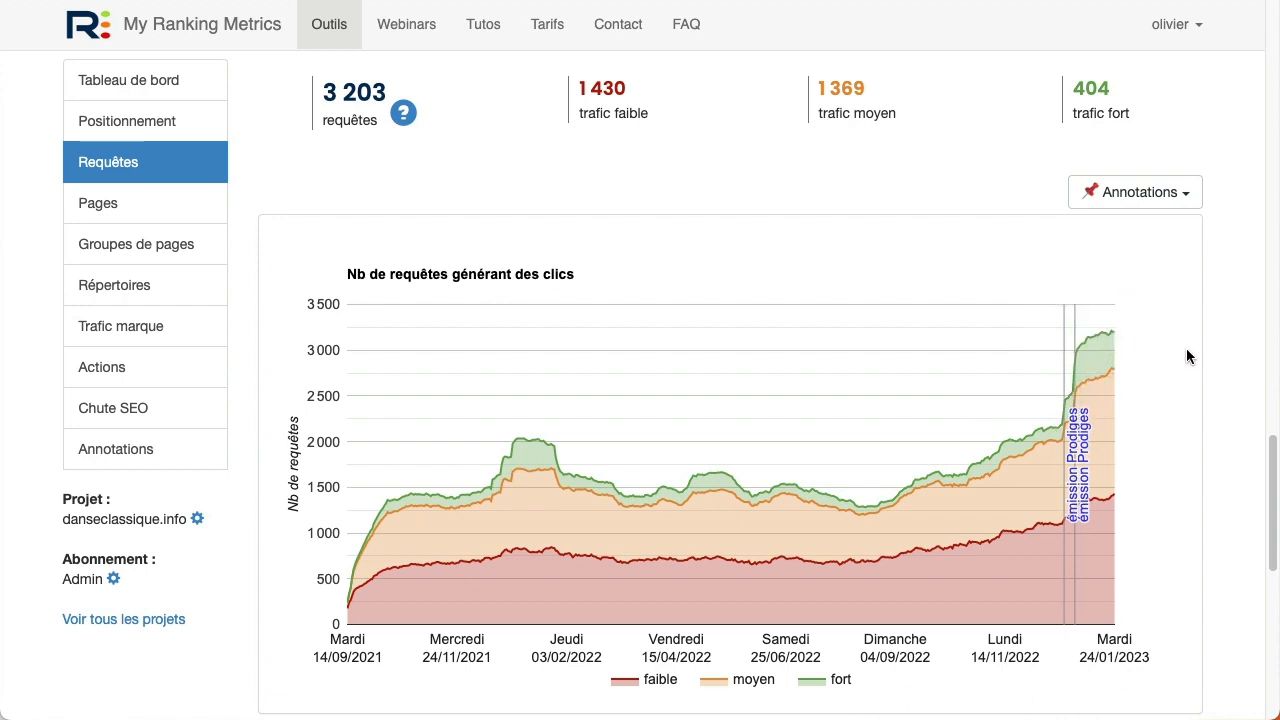
pyautogui.scroll(1, 1163, 337)
pyautogui.scroll(6, 1177, 352)
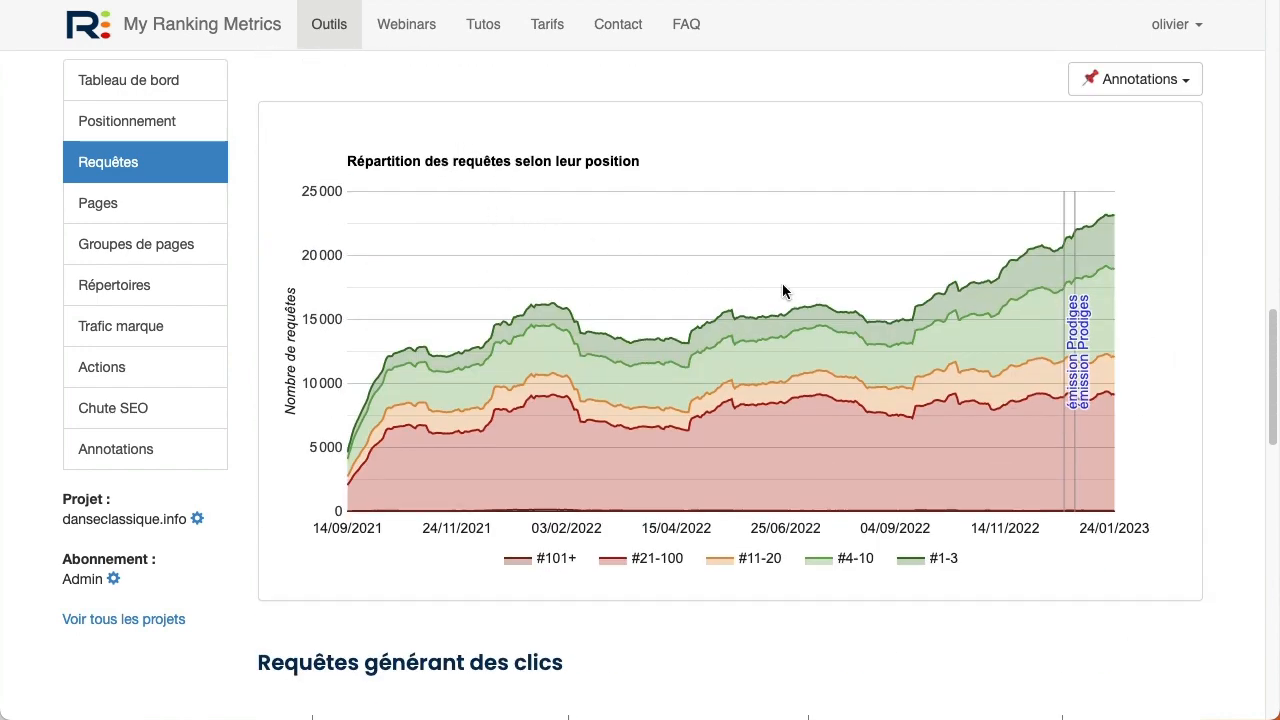
pyautogui.moveTo(824, 286)
pyautogui.scroll(-6, 1004, 305)
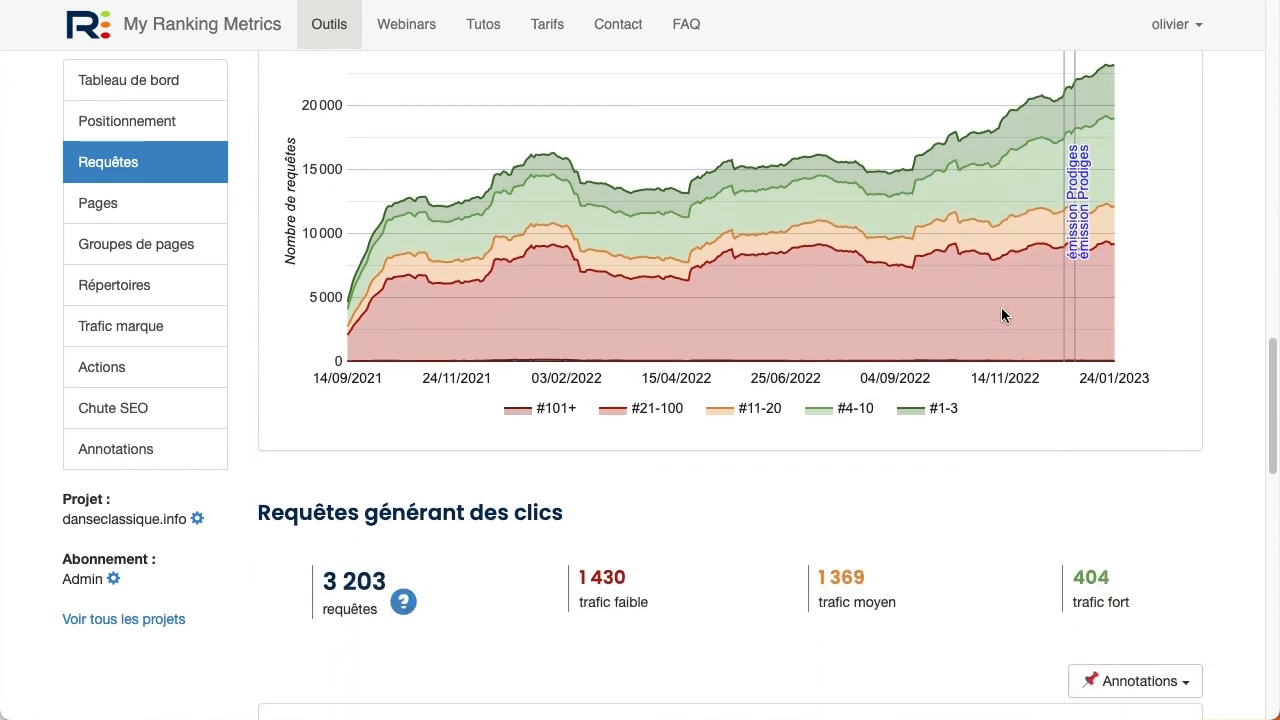
pyautogui.scroll(-2, 1002, 322)
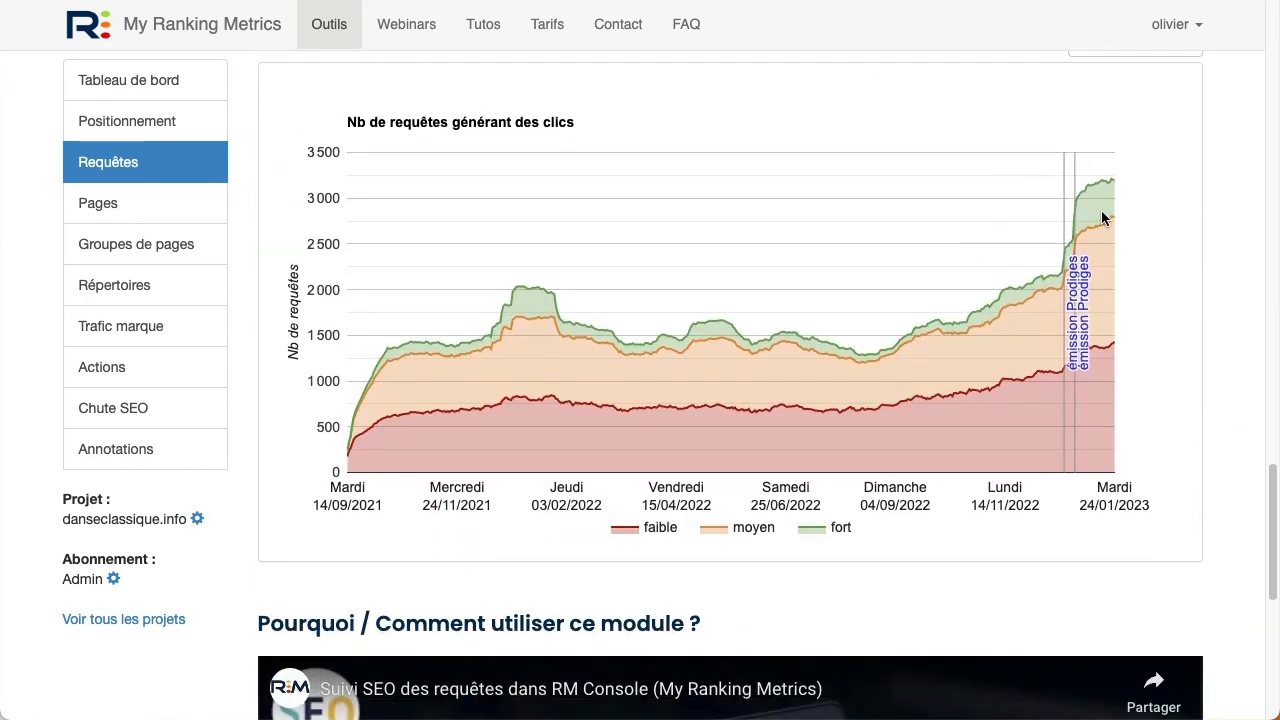
pyautogui.scroll(5, 1090, 222)
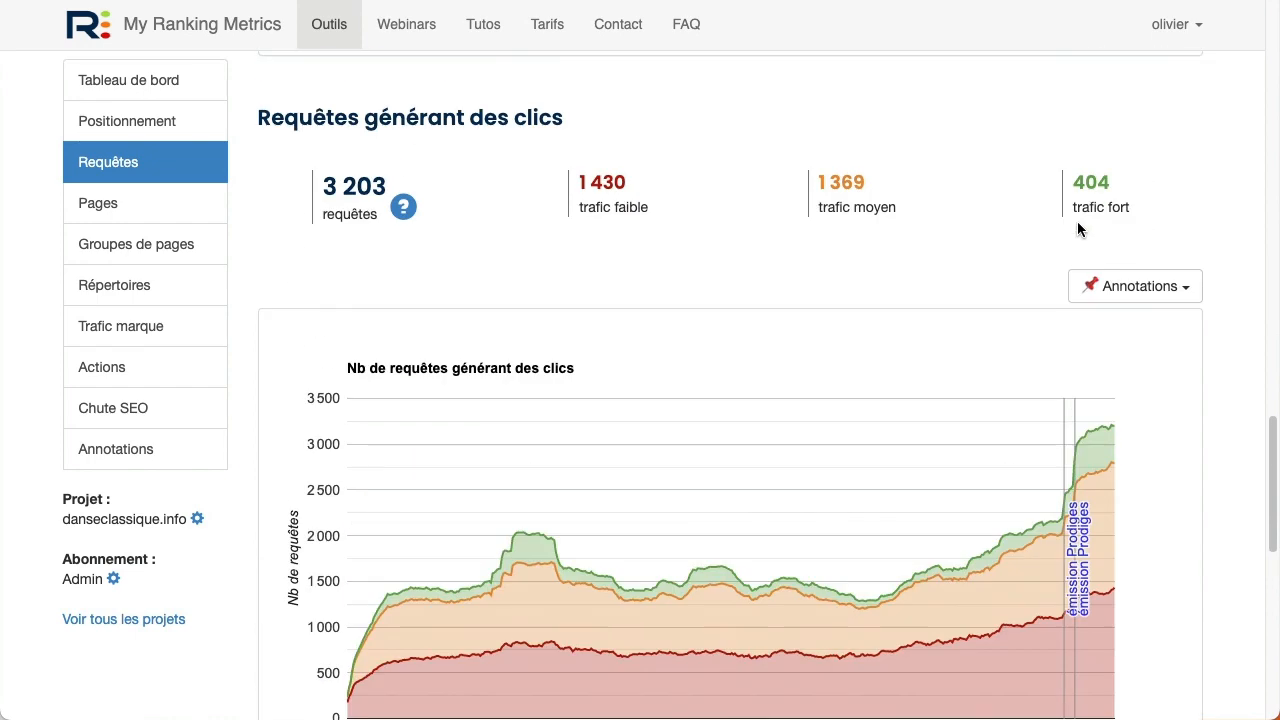
# Open the details of the query "françois alu" and review its associated pages and click history.
pyautogui.scroll(10, 1078, 228)
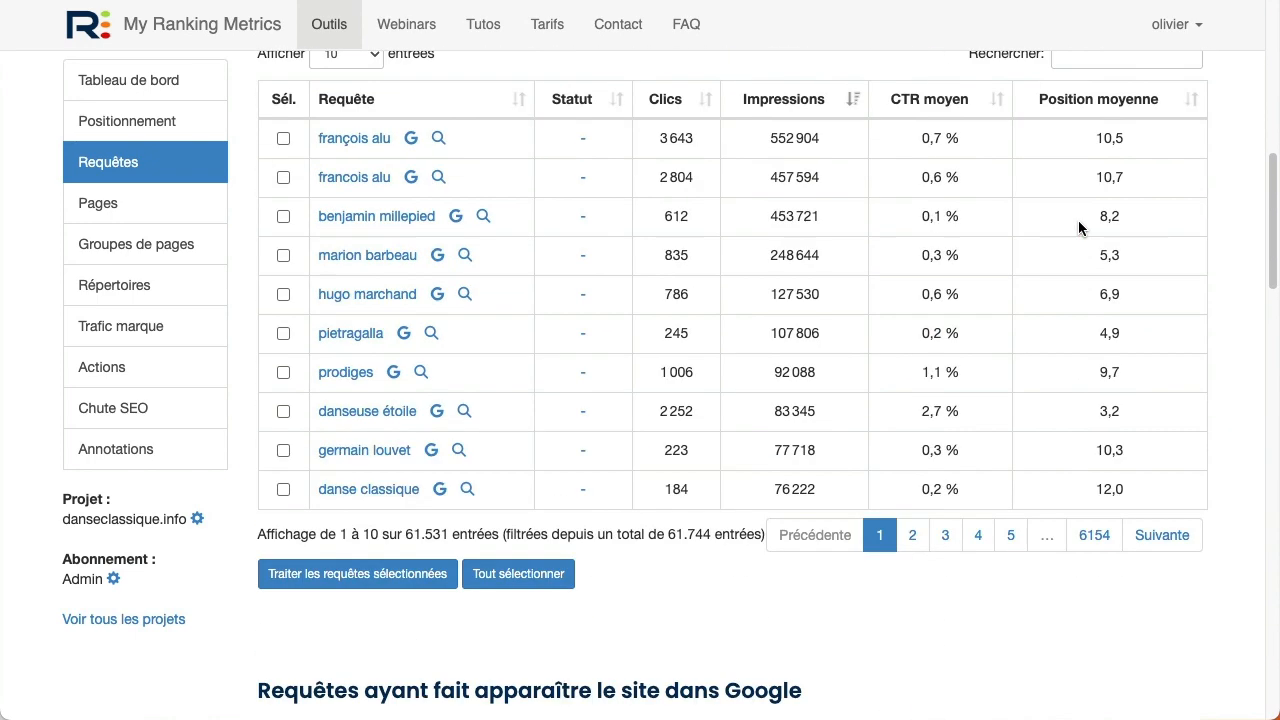
pyautogui.scroll(3, 1078, 224)
pyautogui.scroll(-2, 1040, 230)
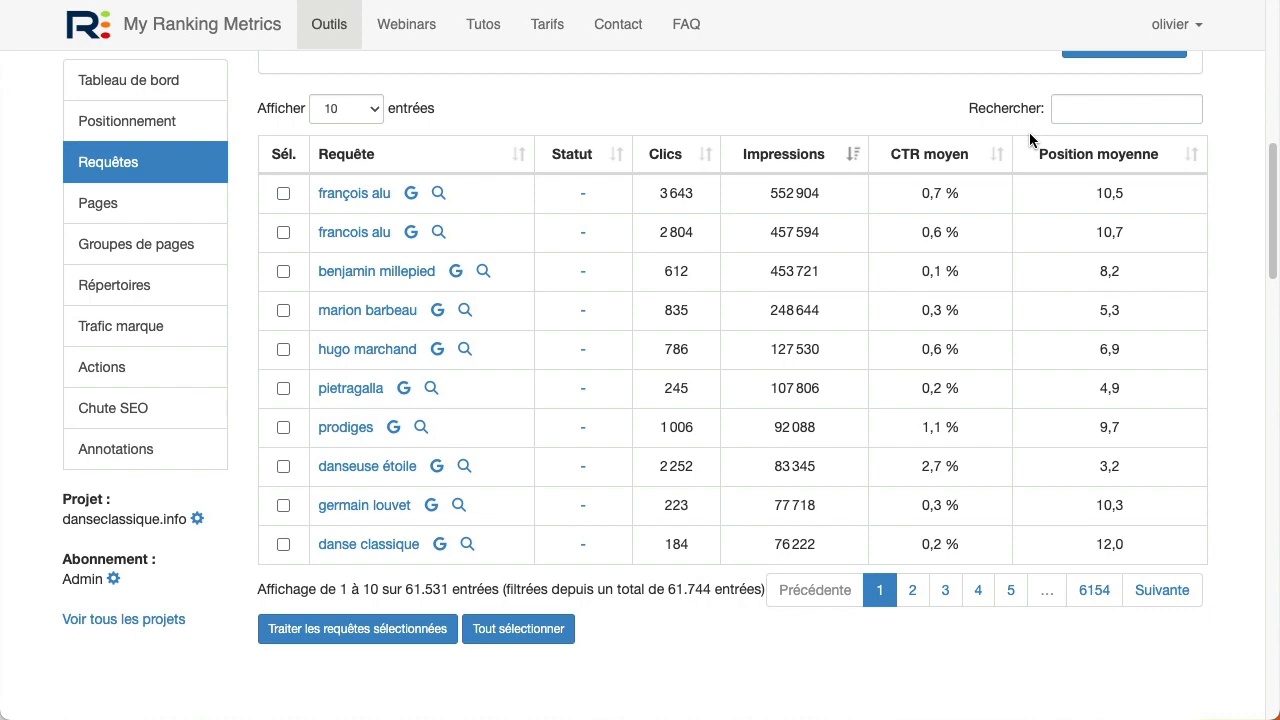
pyautogui.click(348, 194)
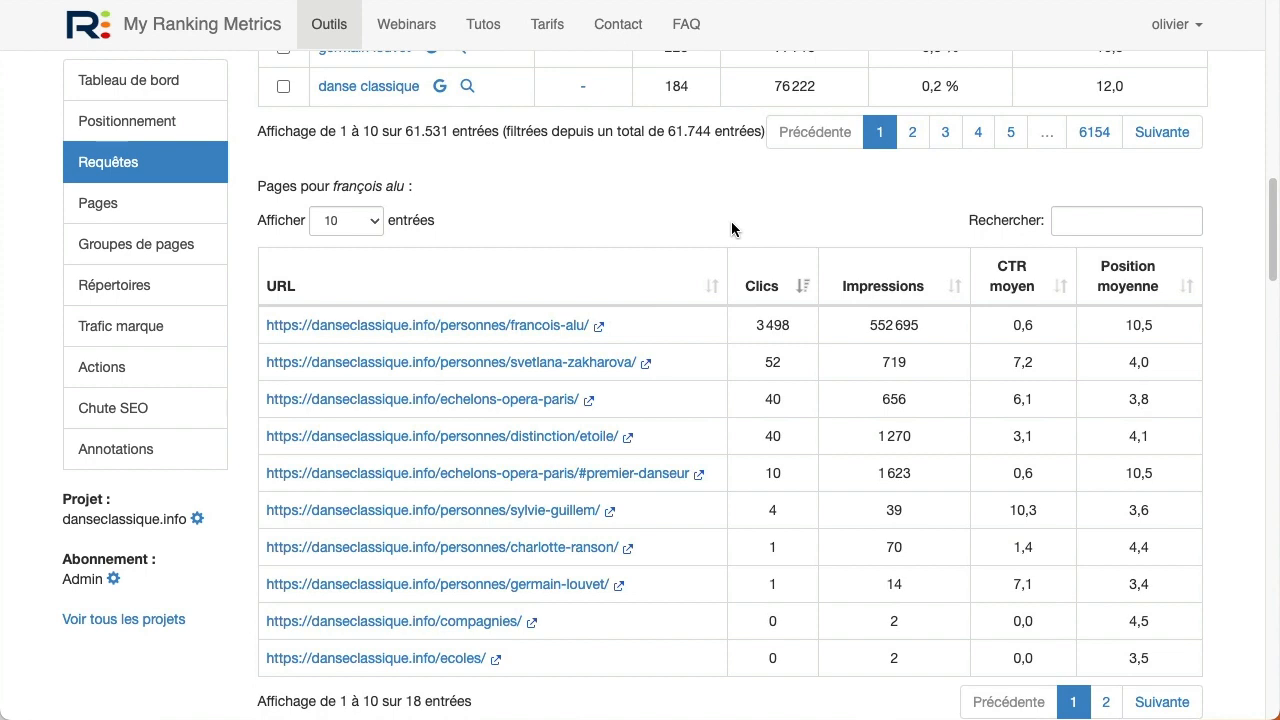
pyautogui.scroll(-3, 706, 276)
pyautogui.scroll(-10, 704, 276)
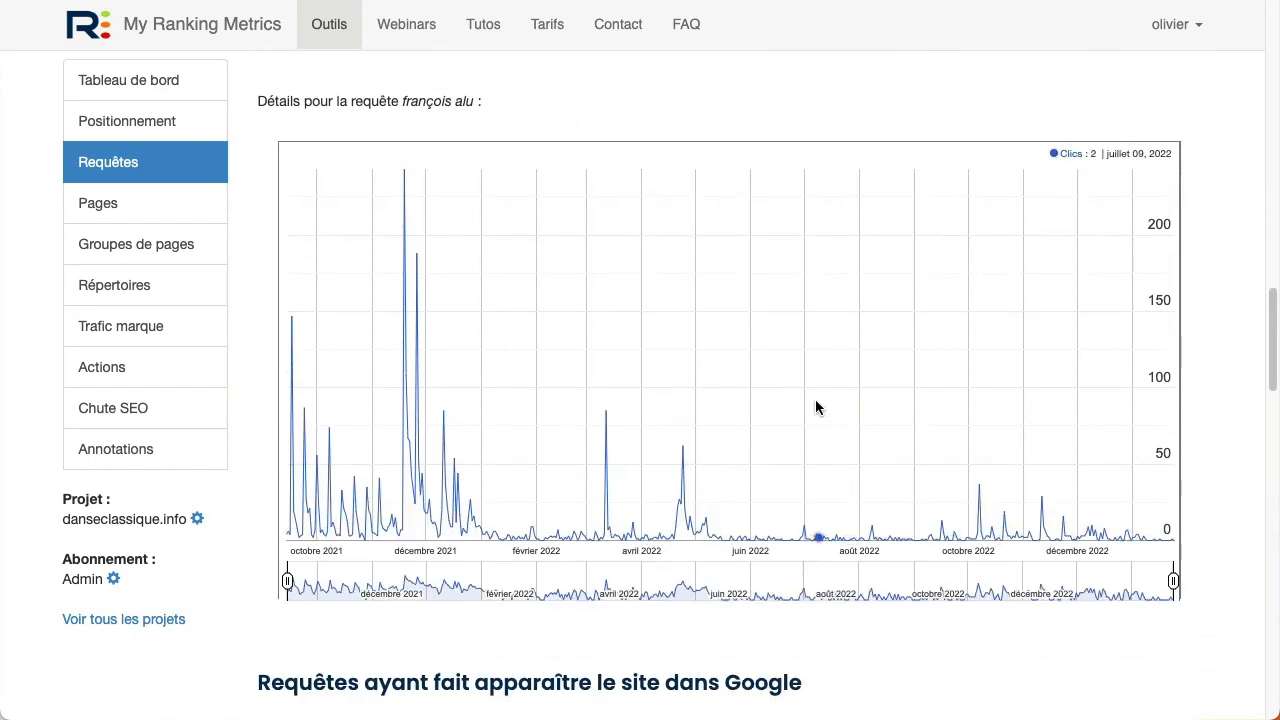
# Filter the query table to average positions below 3 and apply the filter.
pyautogui.scroll(13, 803, 392)
pyautogui.scroll(15, 803, 395)
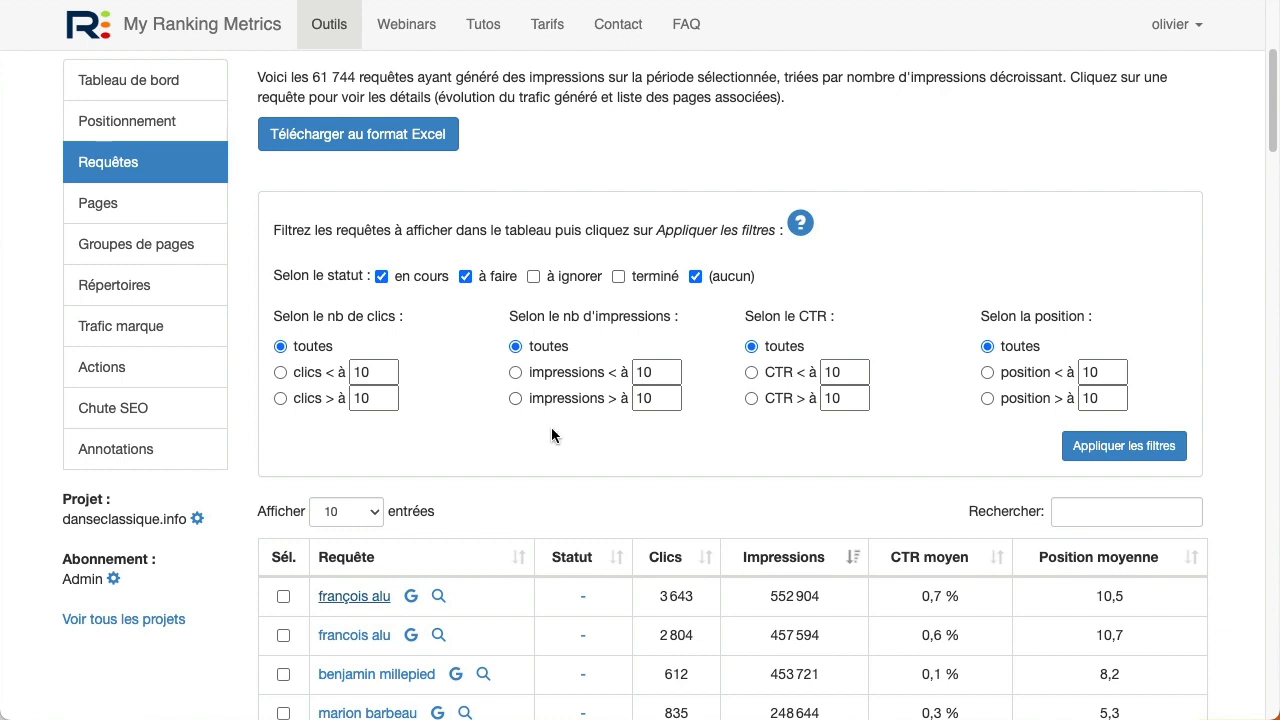
pyautogui.click(1032, 372)
pyautogui.click(1100, 371)
pyautogui.click(1116, 377)
pyautogui.click(1116, 377)
pyautogui.click(1116, 377)
pyautogui.click(1116, 377)
pyautogui.click(1116, 377)
pyautogui.click(1116, 377)
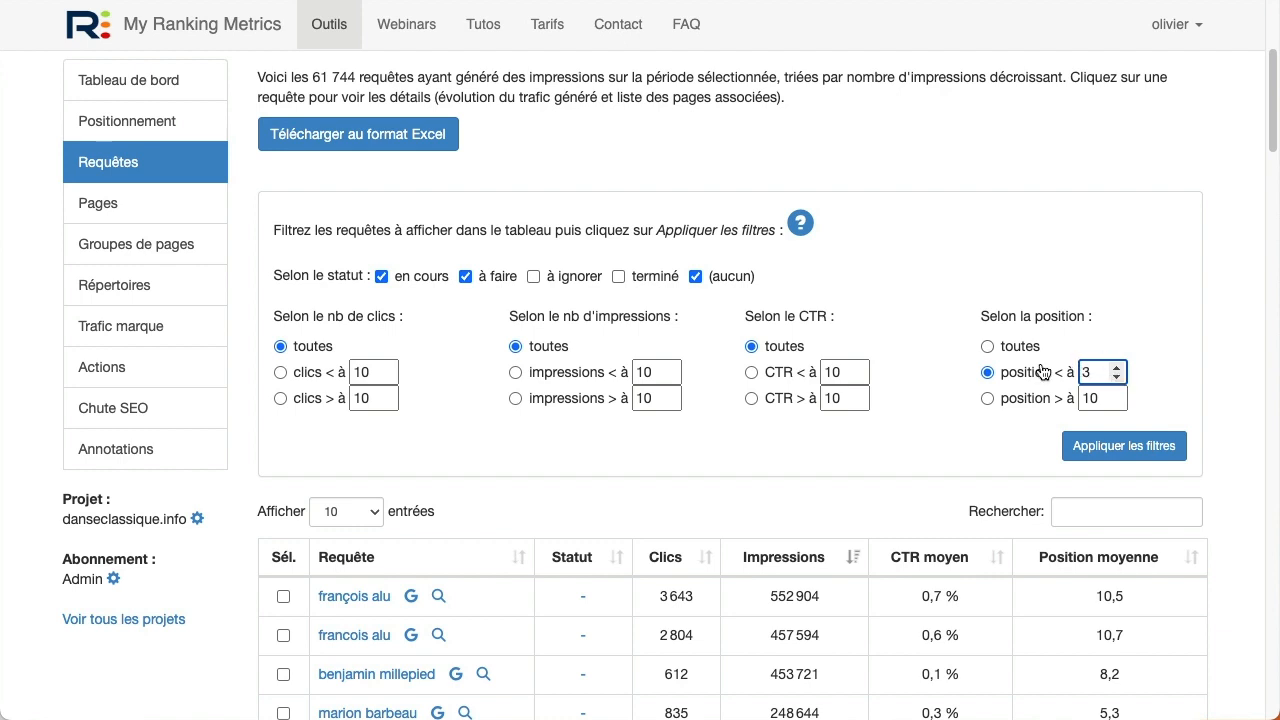
pyautogui.click(1115, 442)
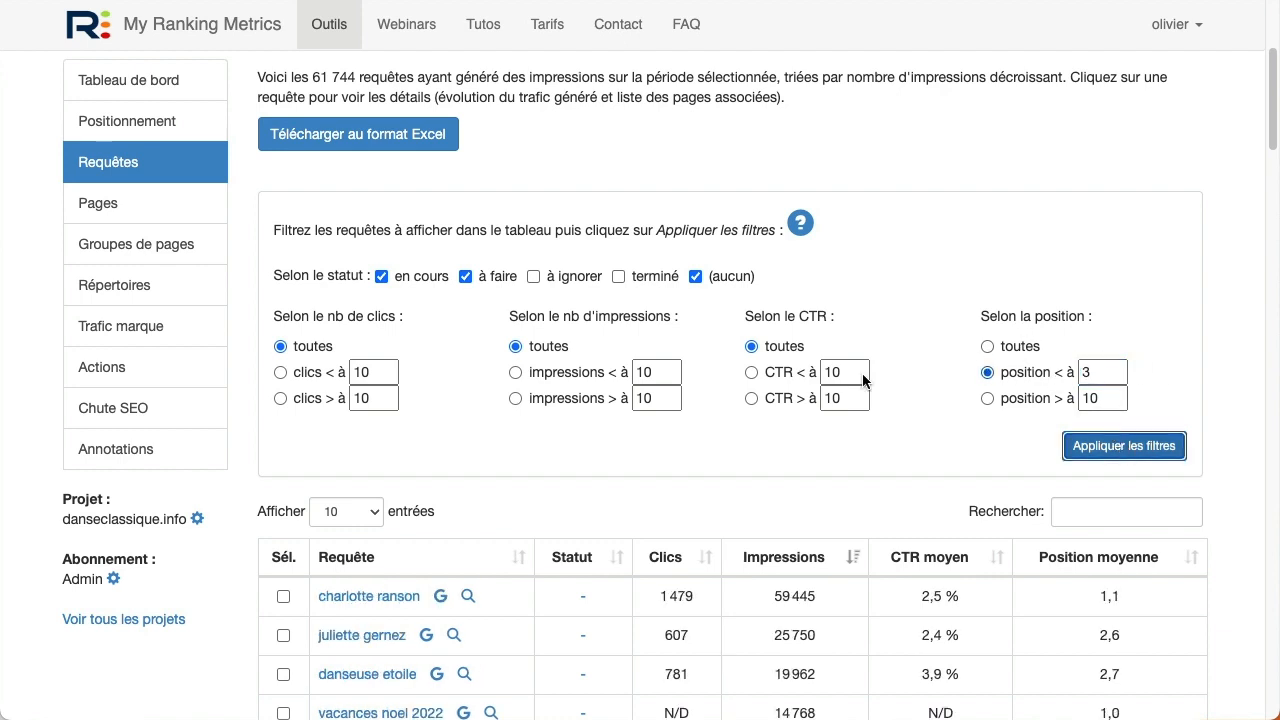
# Review the filtered list of top-ranking queries and the query analysis settings for period, pages and query type.
pyautogui.scroll(-2, 780, 400)
pyautogui.scroll(-1, 1110, 300)
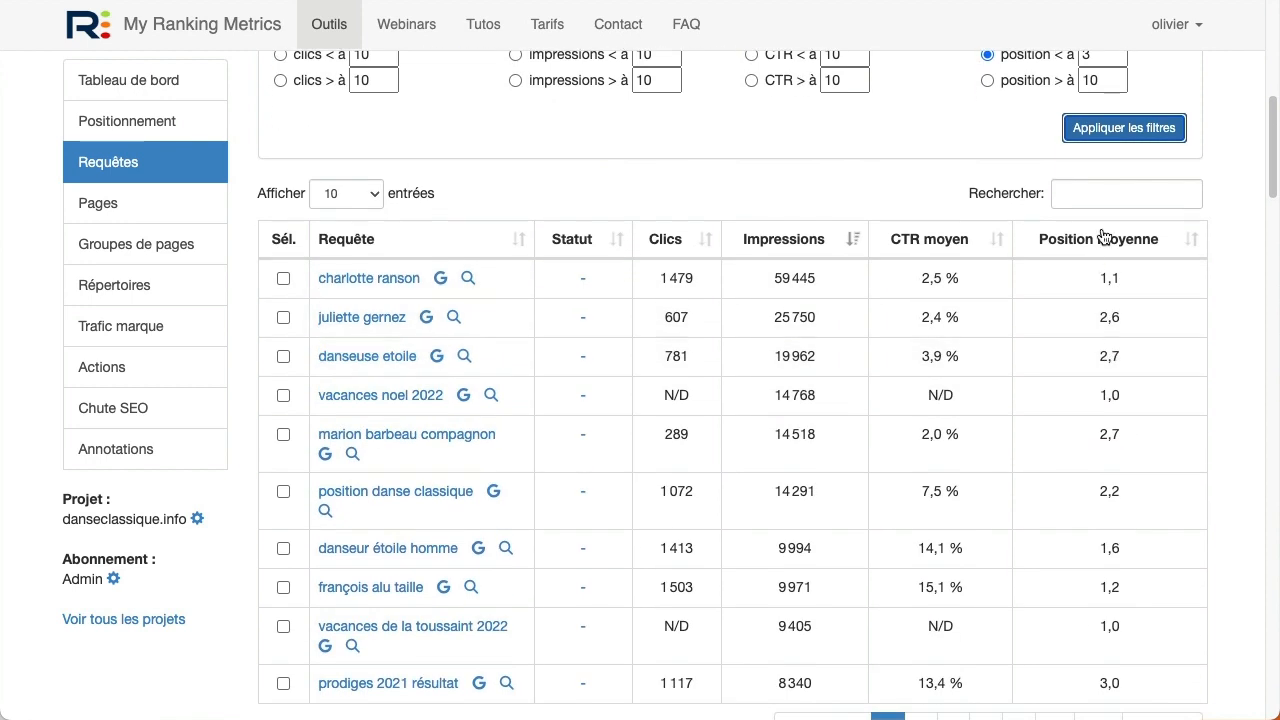
pyautogui.scroll(-3, 614, 466)
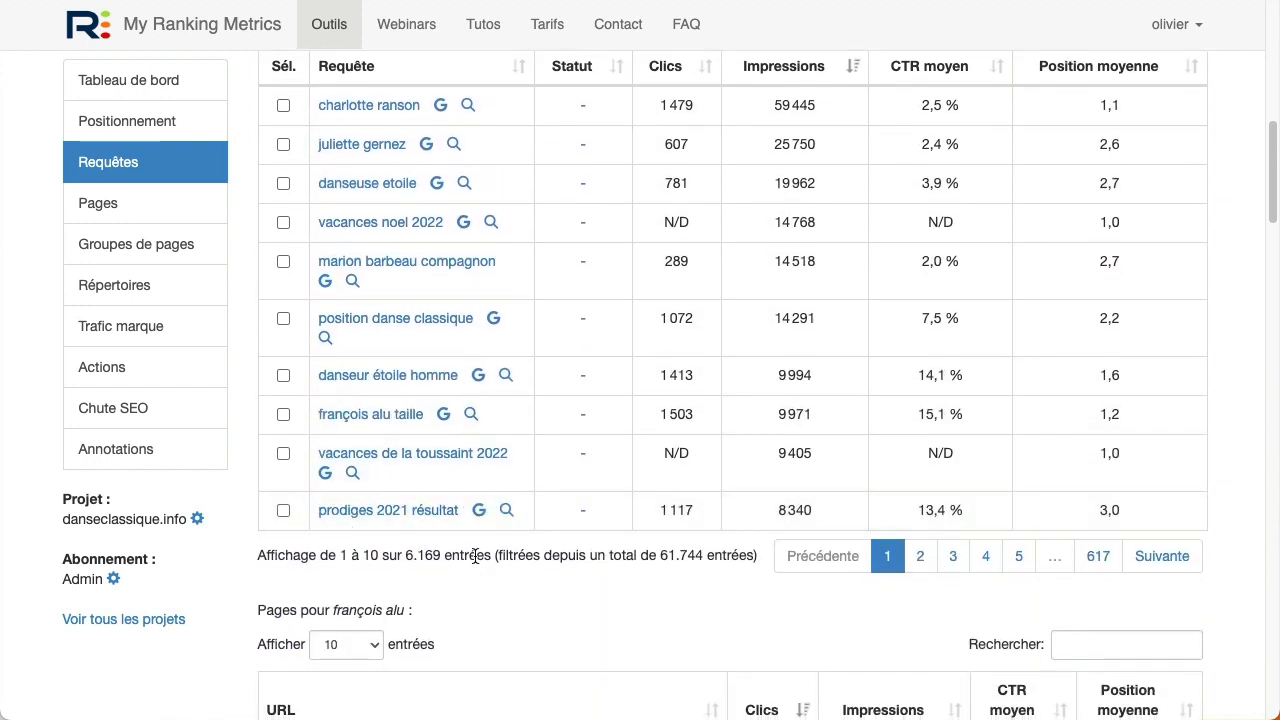
pyautogui.scroll(2, 637, 463)
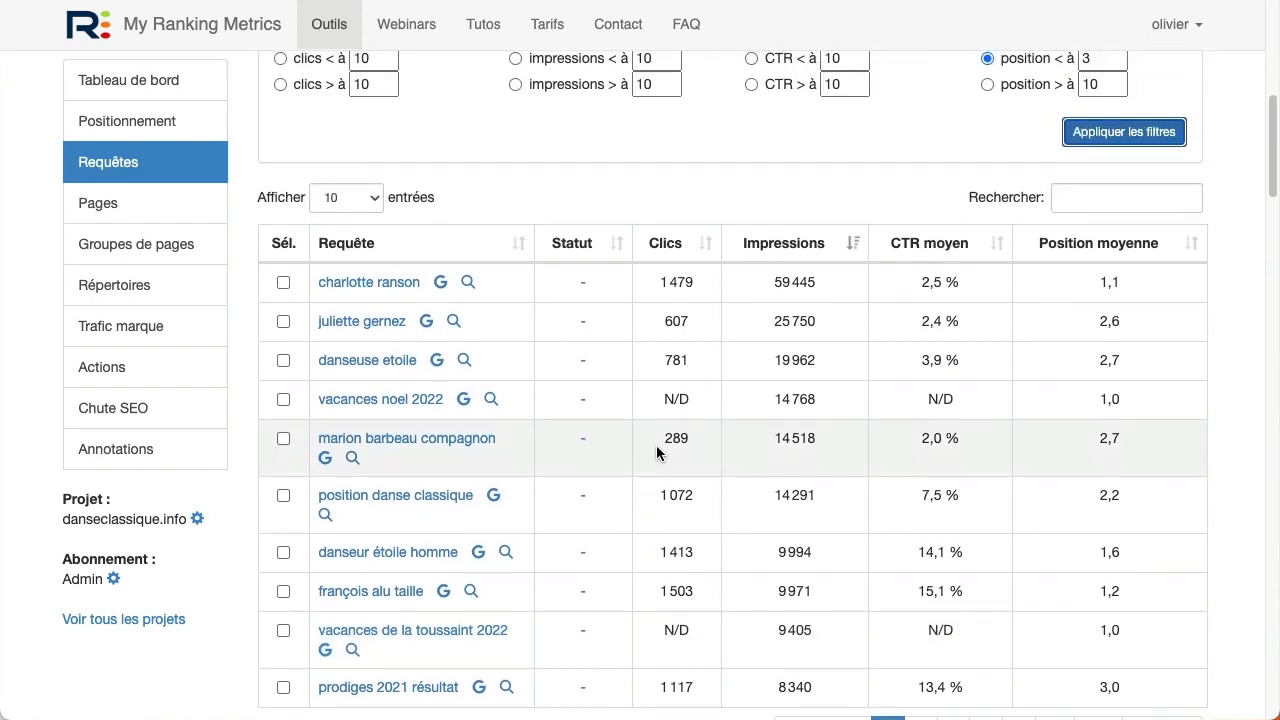
pyautogui.scroll(1, 656, 445)
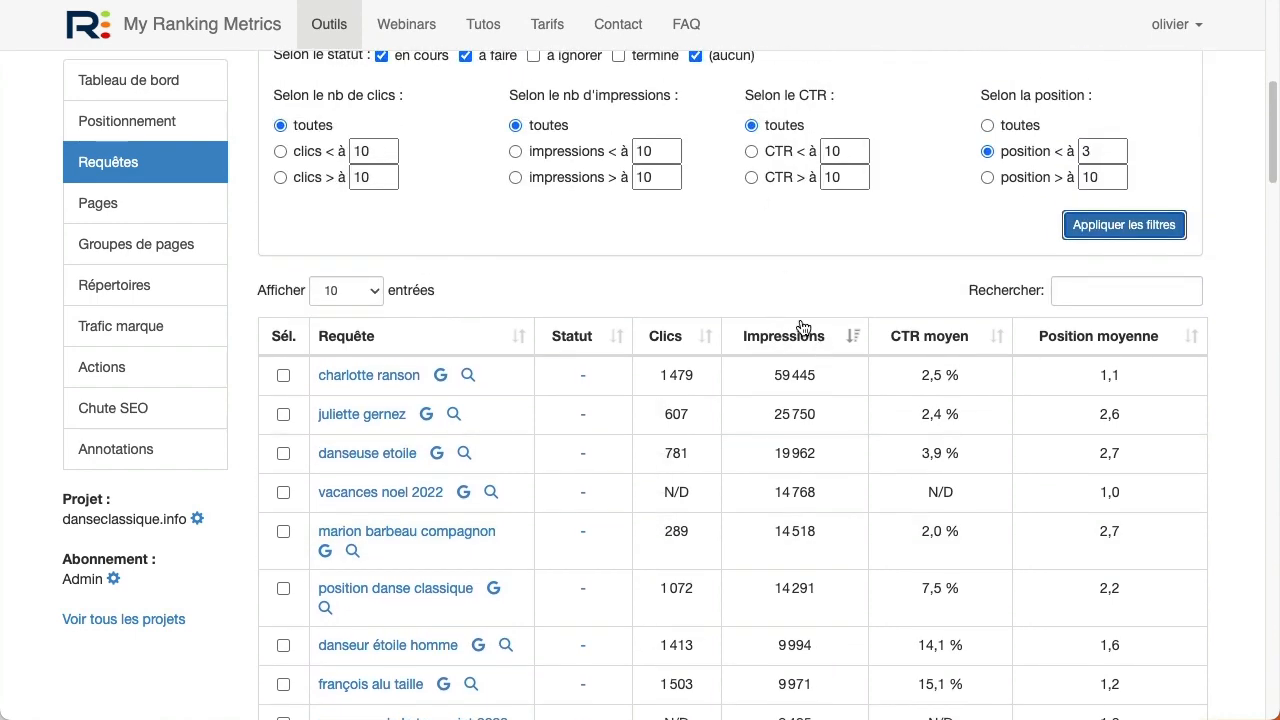
pyautogui.scroll(5, 521, 393)
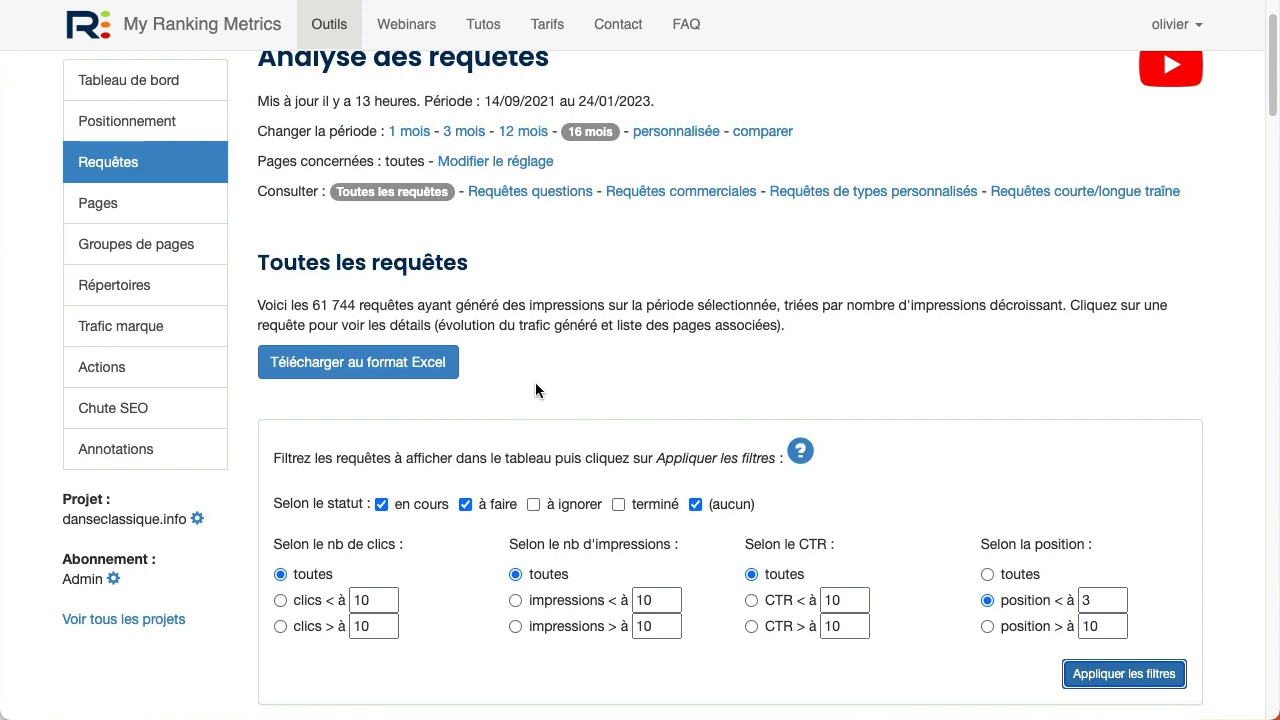
pyautogui.scroll(1, 535, 390)
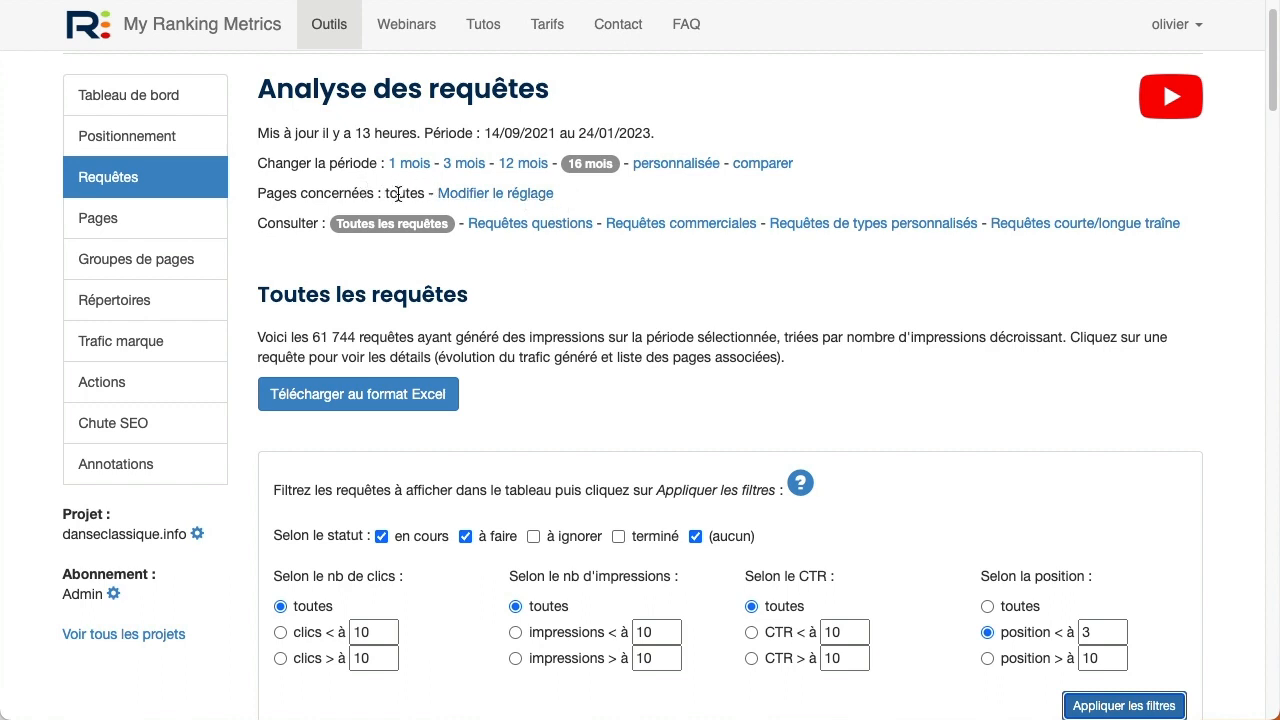
pyautogui.scroll(1, 650, 372)
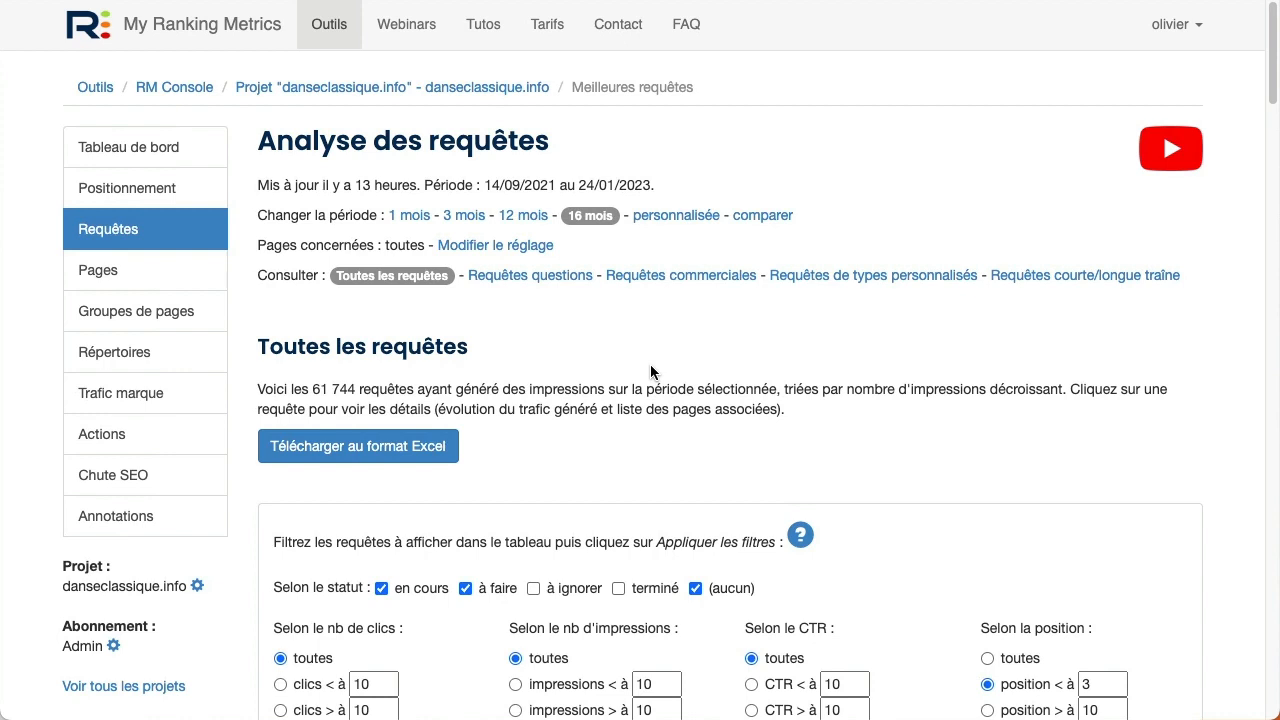
# Switch the analysis to question queries and view the table of matching queries.
pyautogui.click(538, 280)
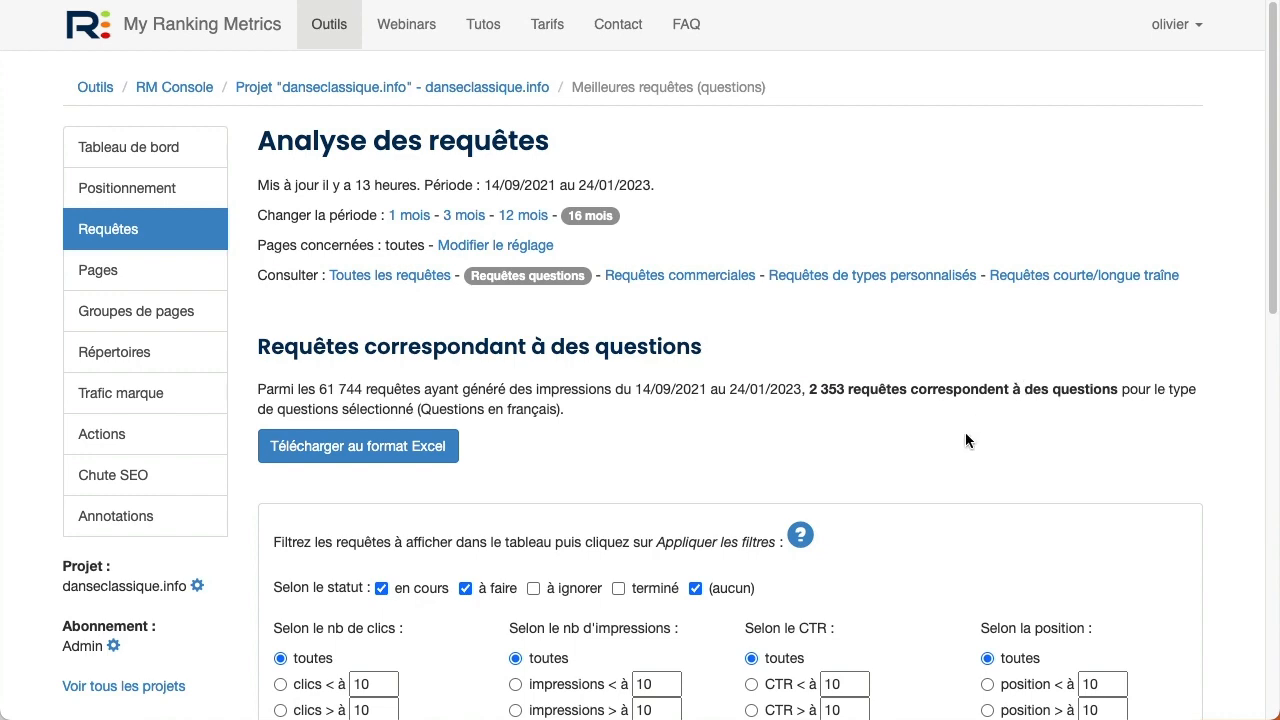
pyautogui.scroll(-10, 963, 440)
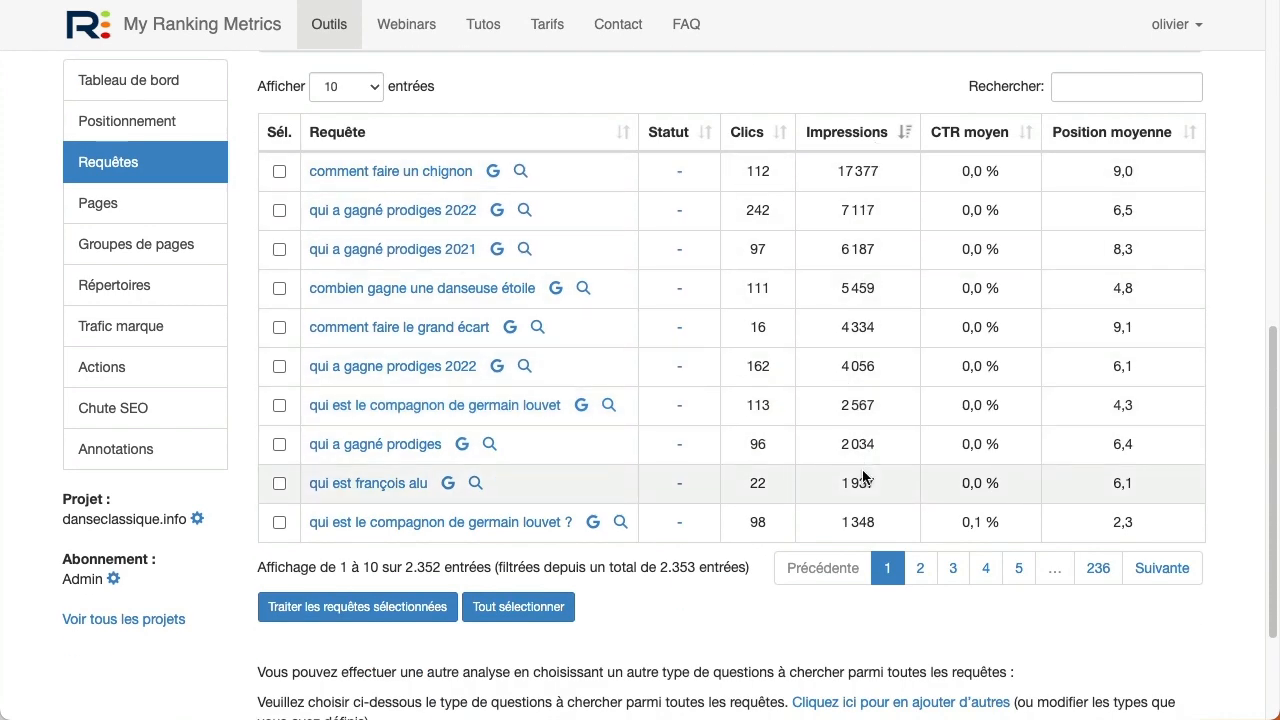
# Search the table of question queries for "chignon".
pyautogui.scroll(1, 863, 478)
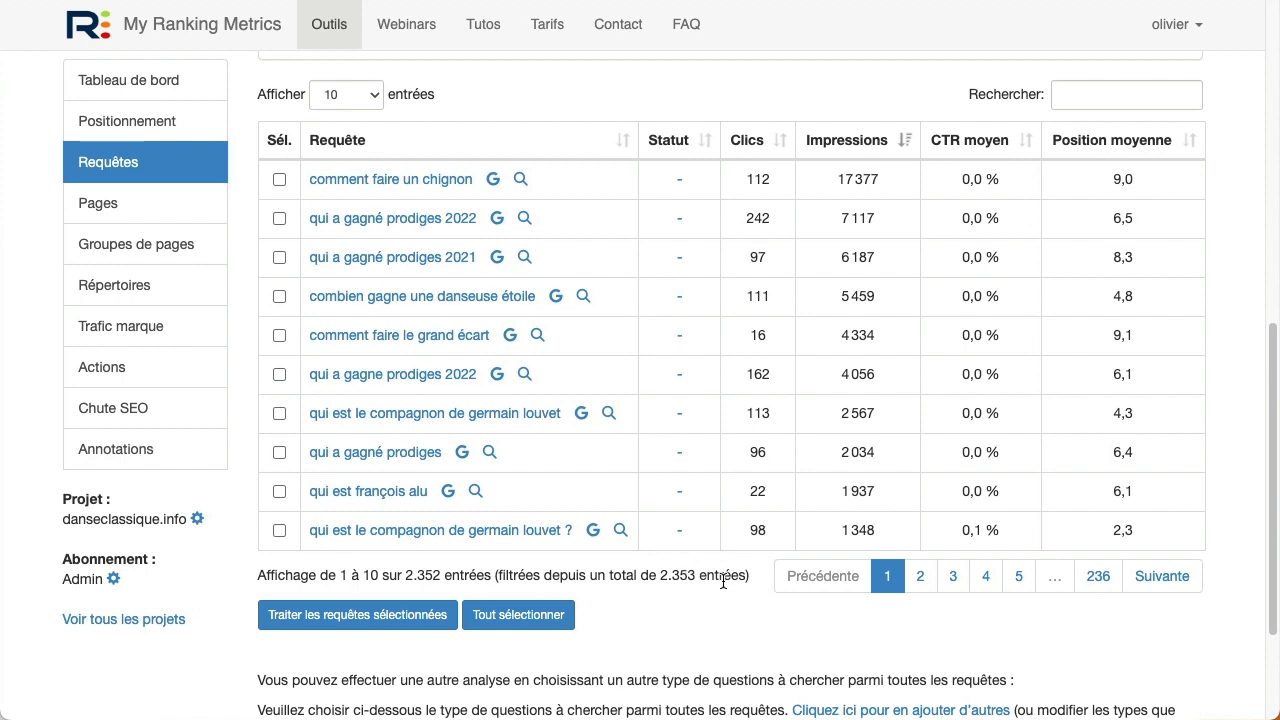
pyautogui.click(1072, 92)
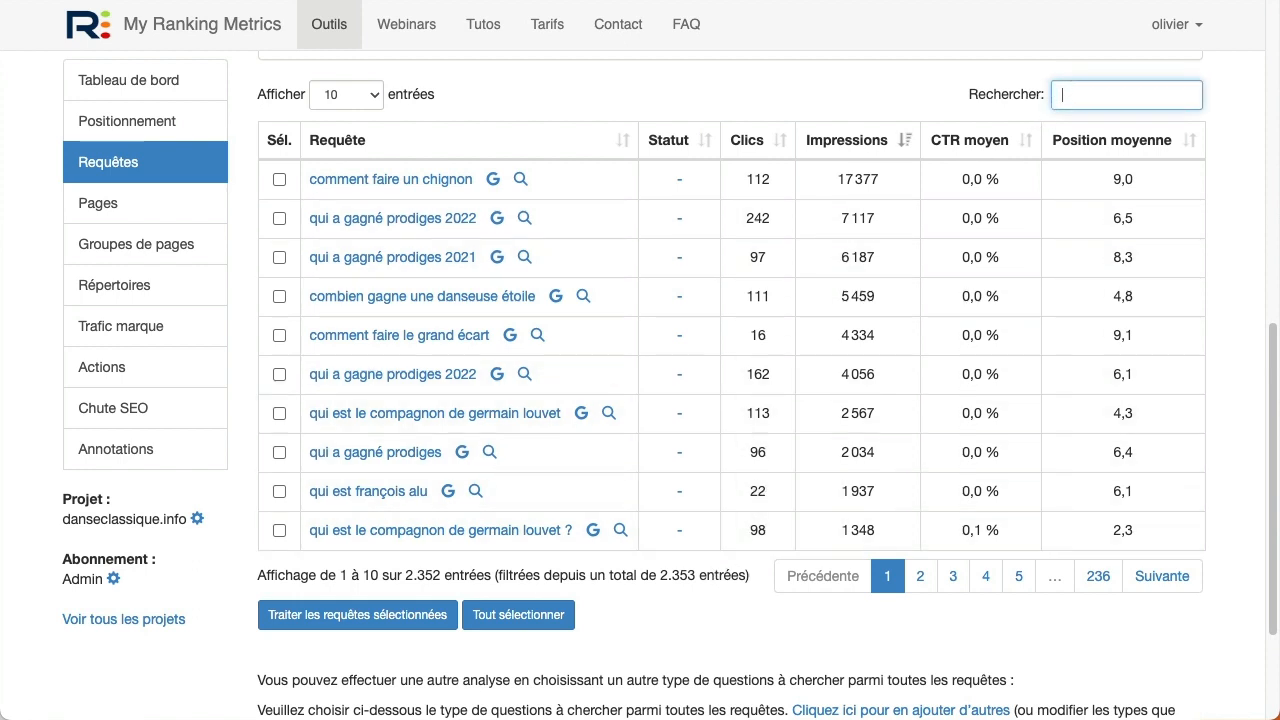
pyautogui.write('chignon')
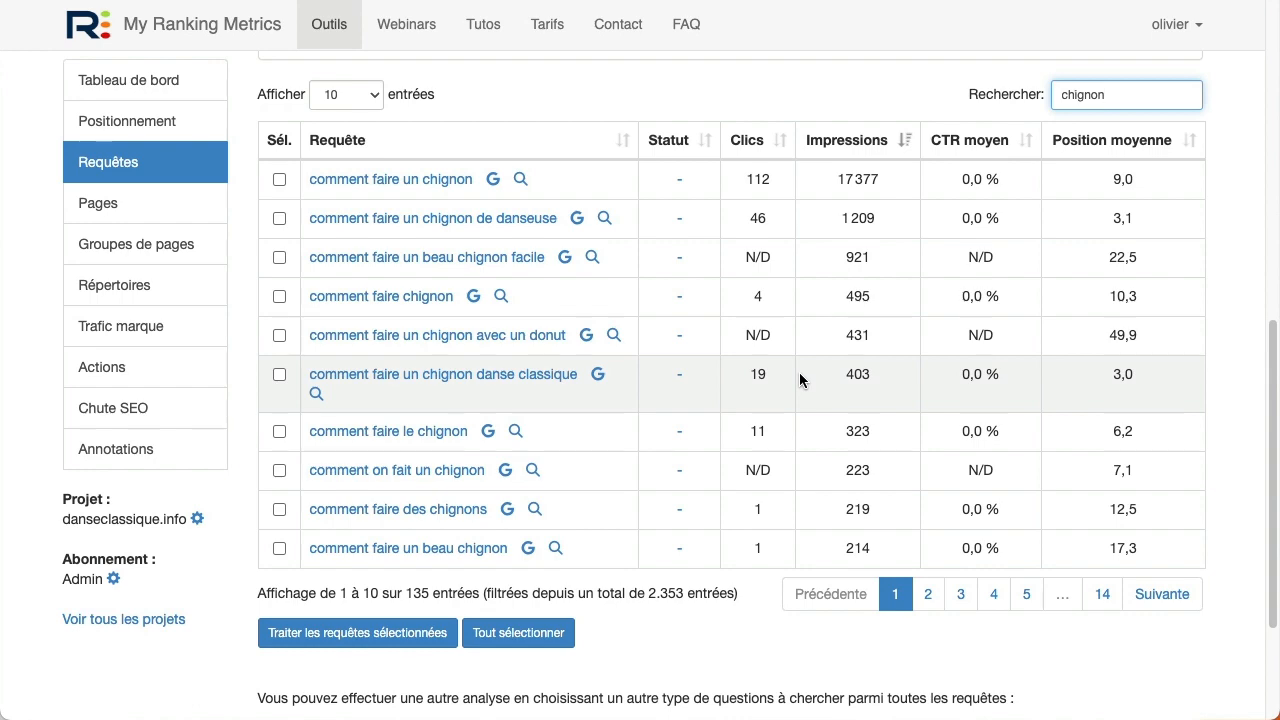
# Filter the question queries to average positions above 8 and clear the "chignon" search text.
pyautogui.scroll(5, 799, 372)
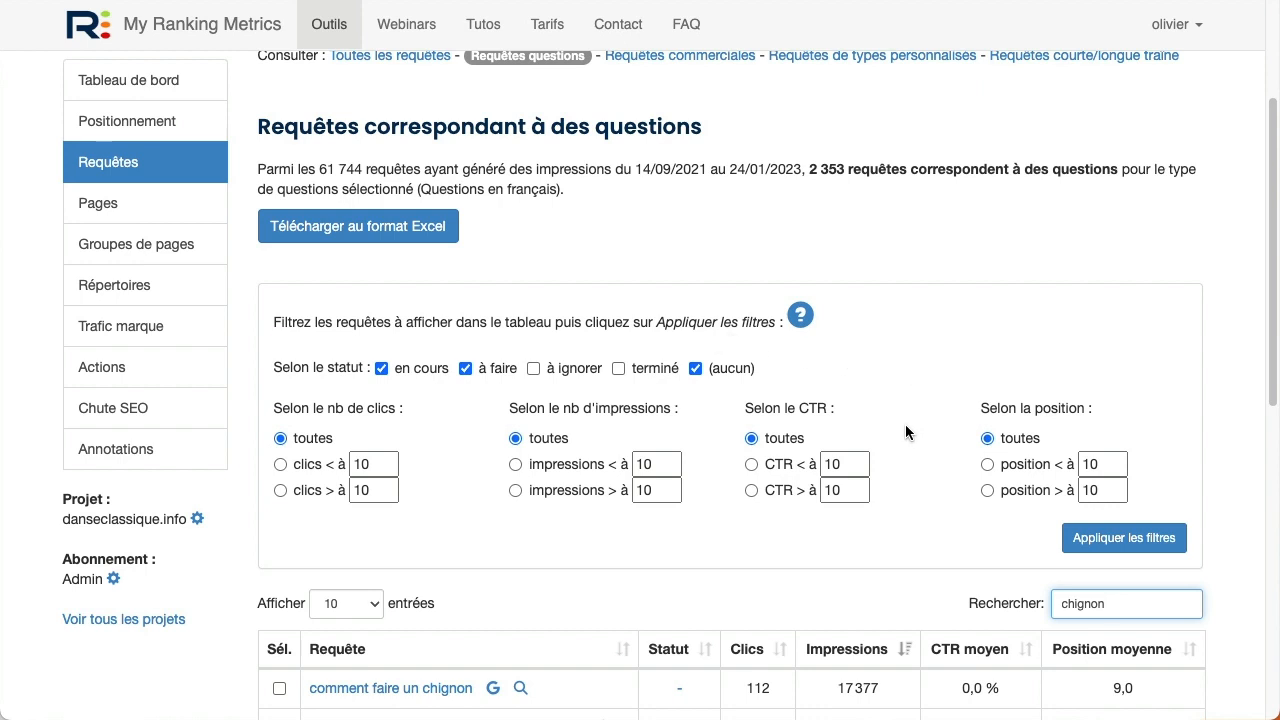
pyautogui.click(1019, 497)
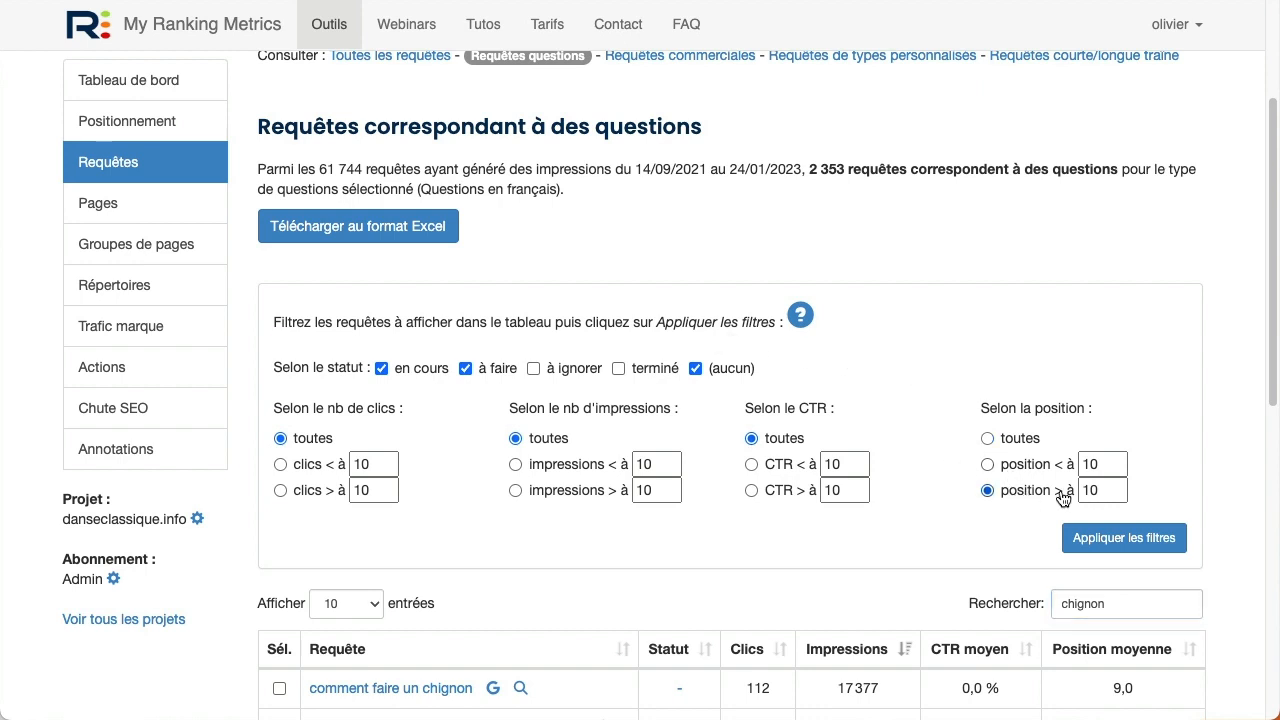
pyautogui.click(1116, 495)
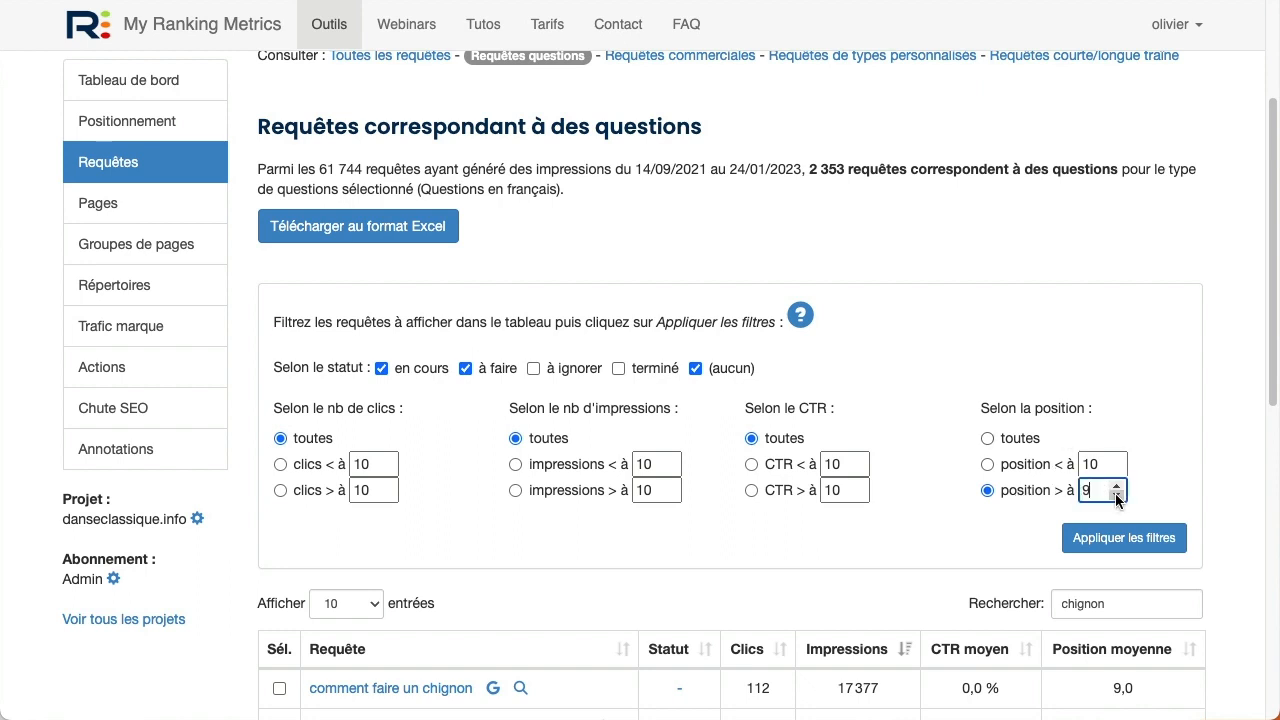
pyautogui.click(1116, 495)
pyautogui.click(1000, 534)
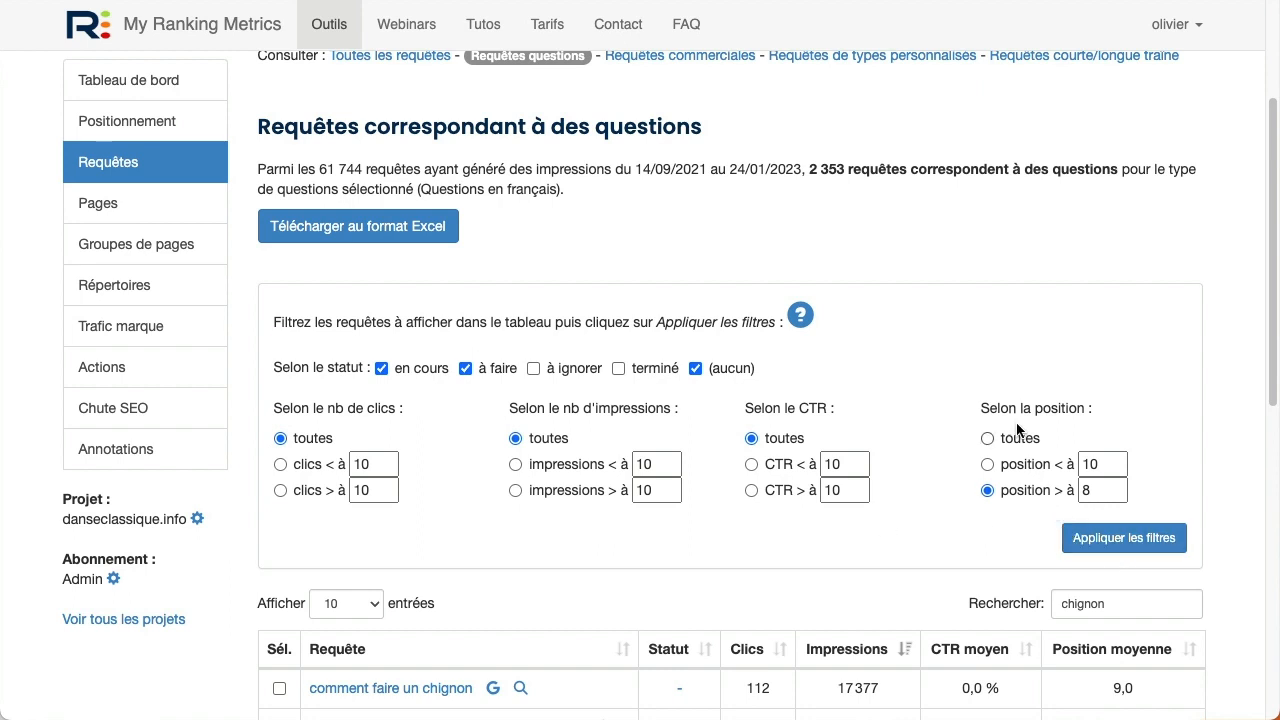
pyautogui.click(1105, 546)
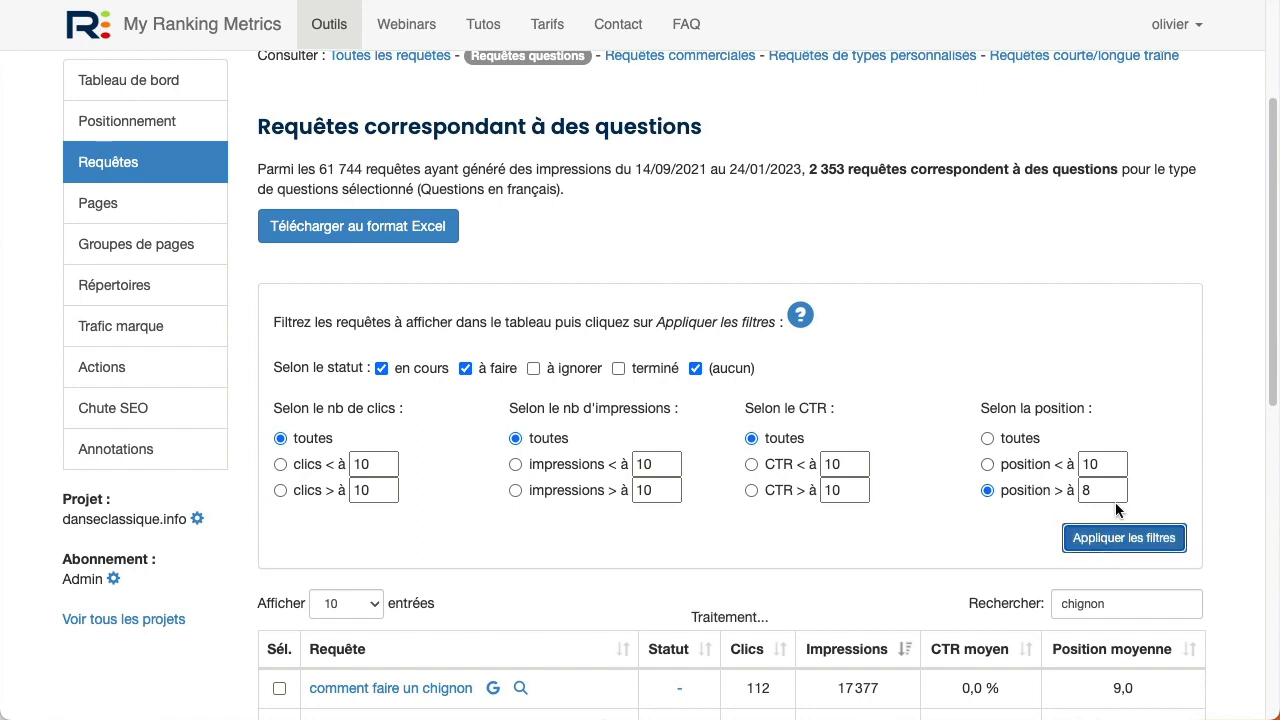
pyautogui.press('BackSpace')
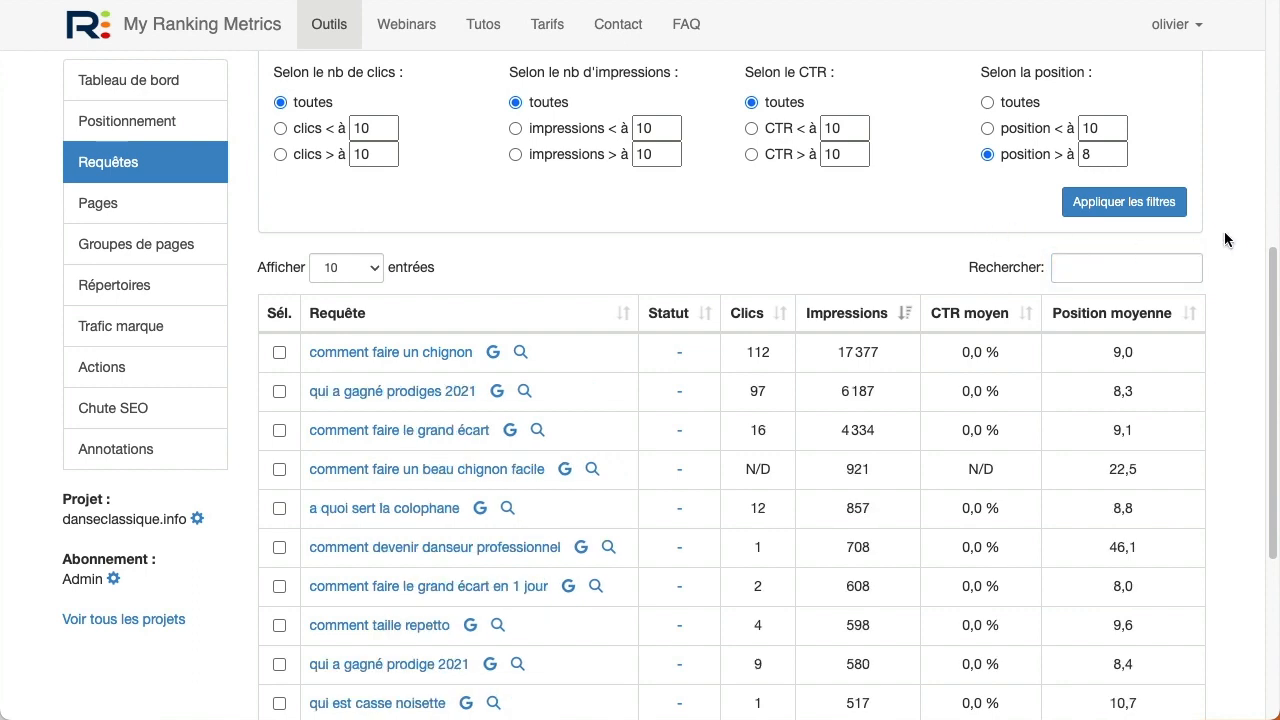
# Review the filtered question queries and open the Google site search for "comment devenir danseur professionnel".
pyautogui.scroll(2, 1224, 231)
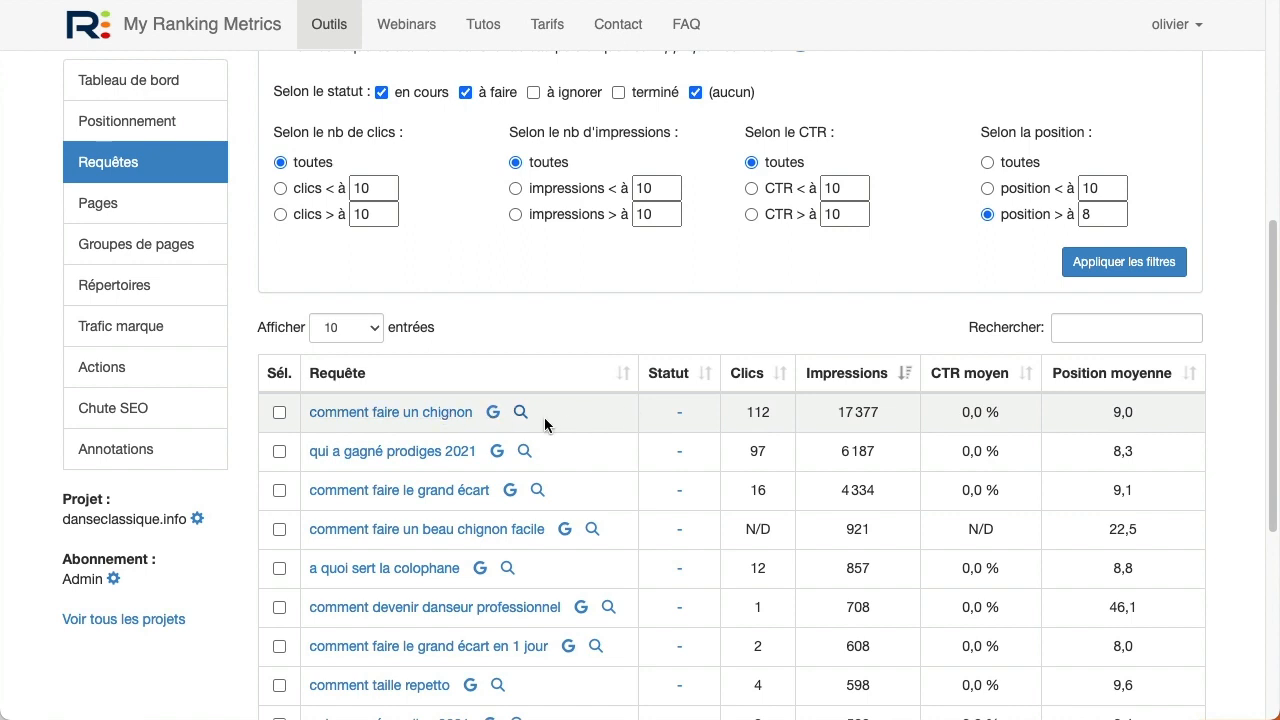
pyautogui.scroll(-1, 568, 455)
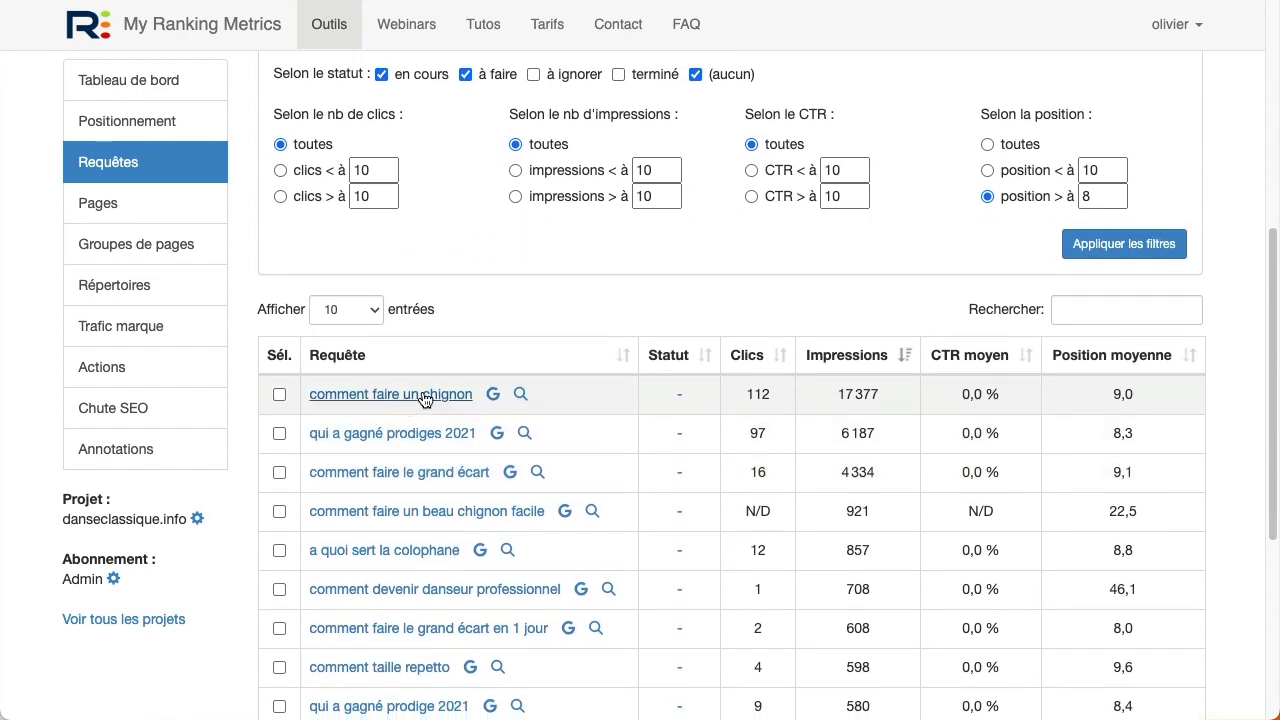
pyautogui.scroll(-3, 605, 420)
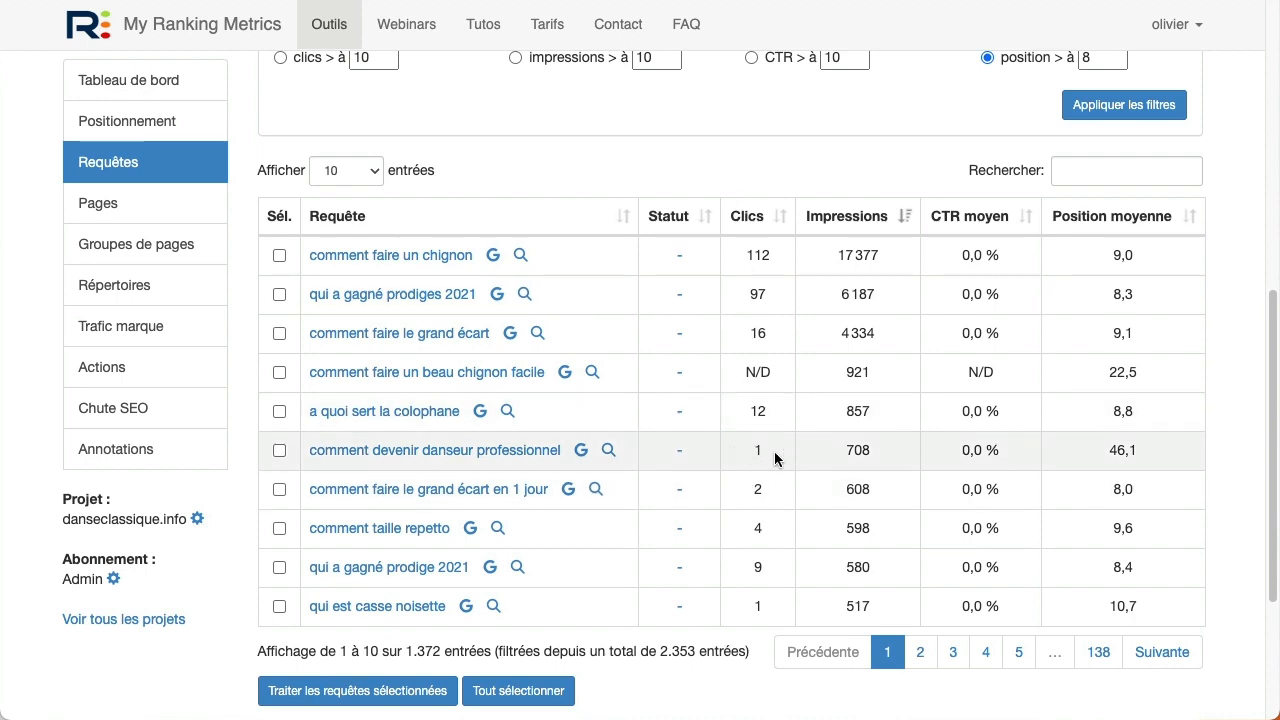
pyautogui.scroll(-1, 775, 458)
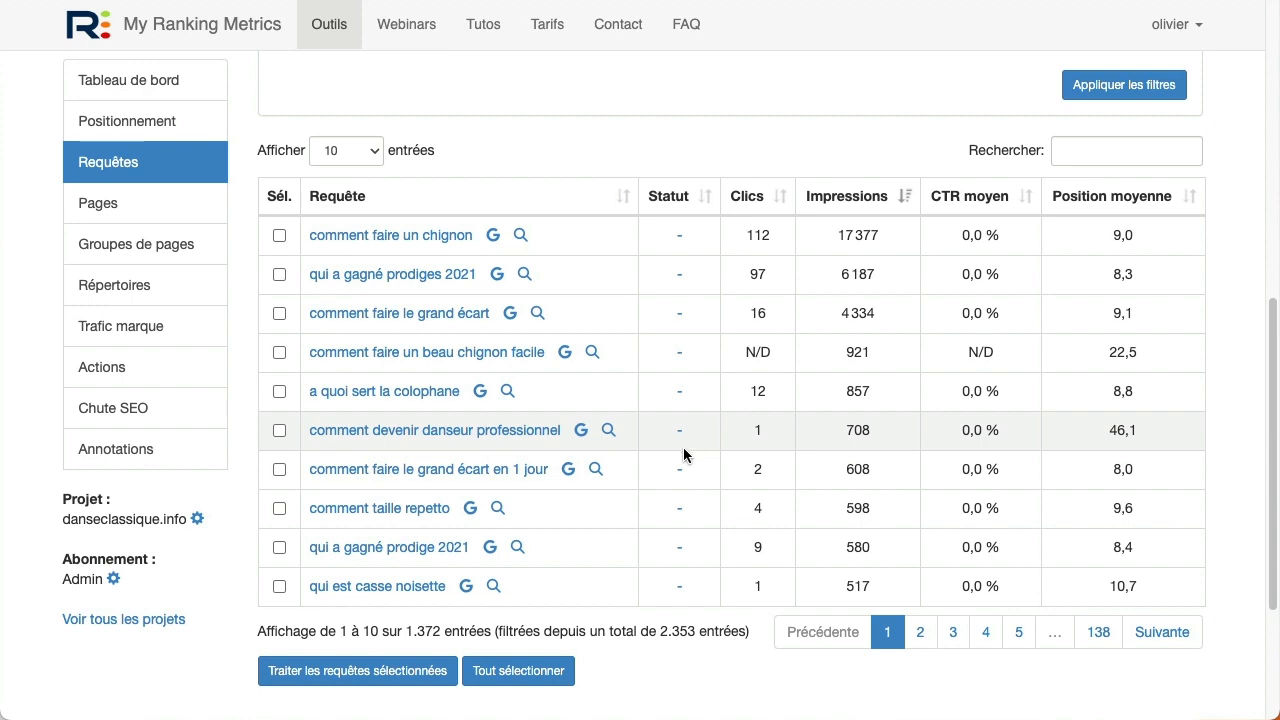
pyautogui.click(581, 432)
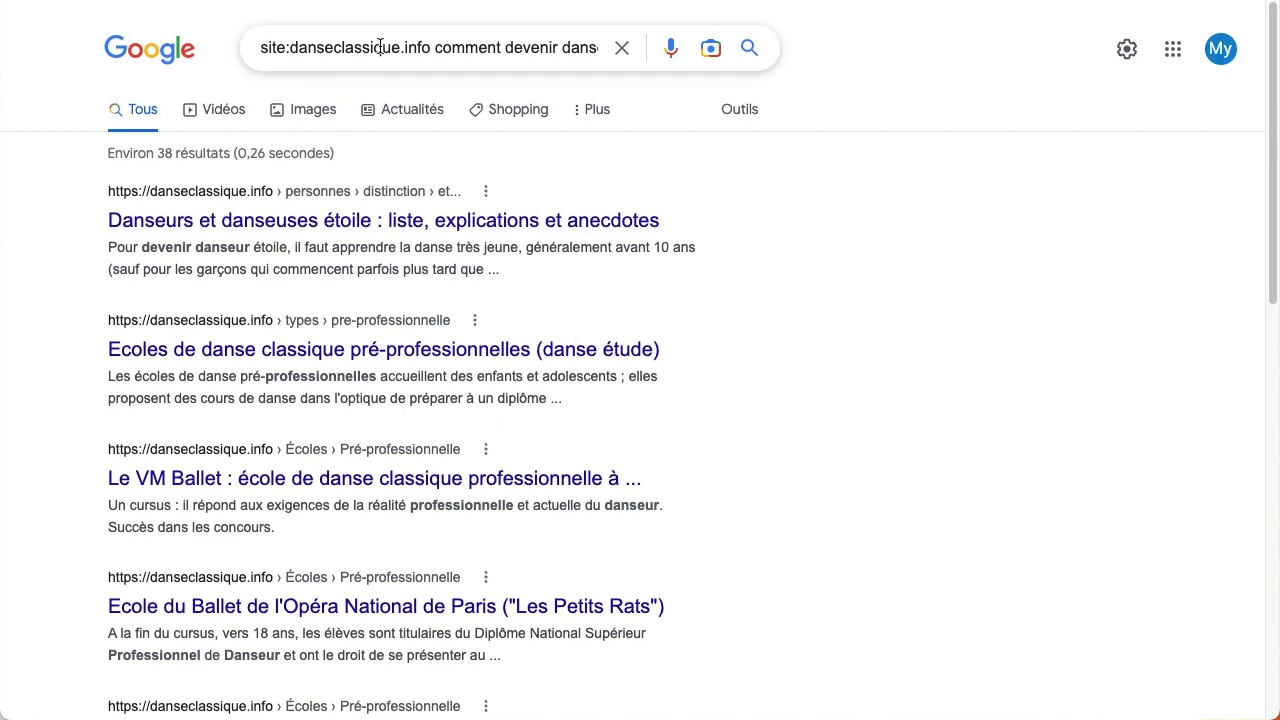
# Examine the query text and its "site:danseclassique.info" restriction, and look through the Google results.
pyautogui.moveTo(432, 48); pyautogui.dragTo(531, 55)
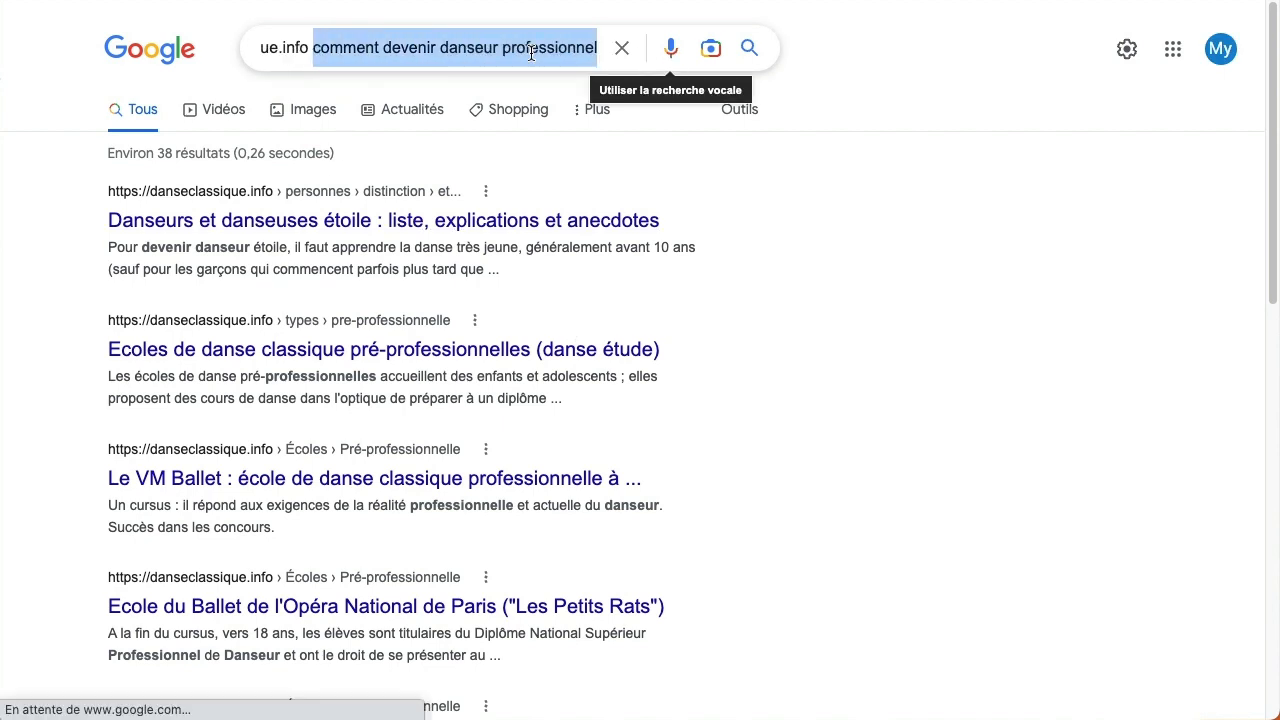
pyautogui.click(312, 48)
pyautogui.moveTo(316, 48); pyautogui.dragTo(206, 48)
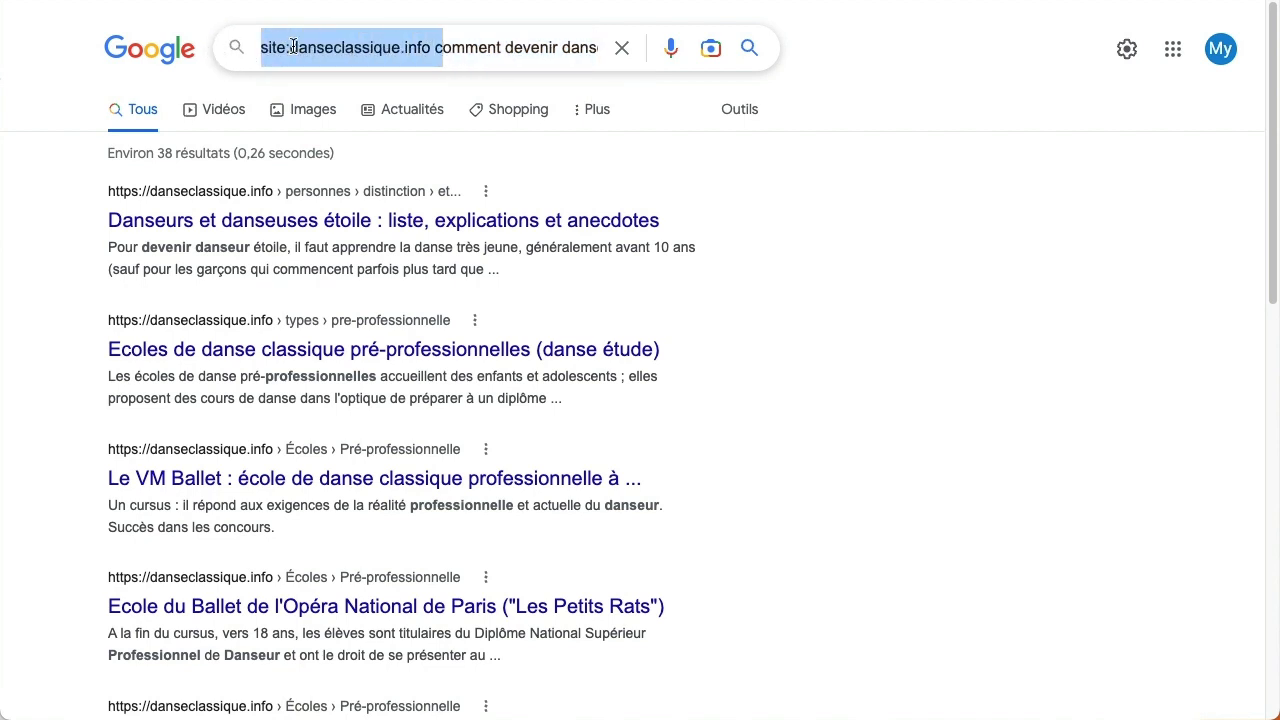
pyautogui.click(501, 58)
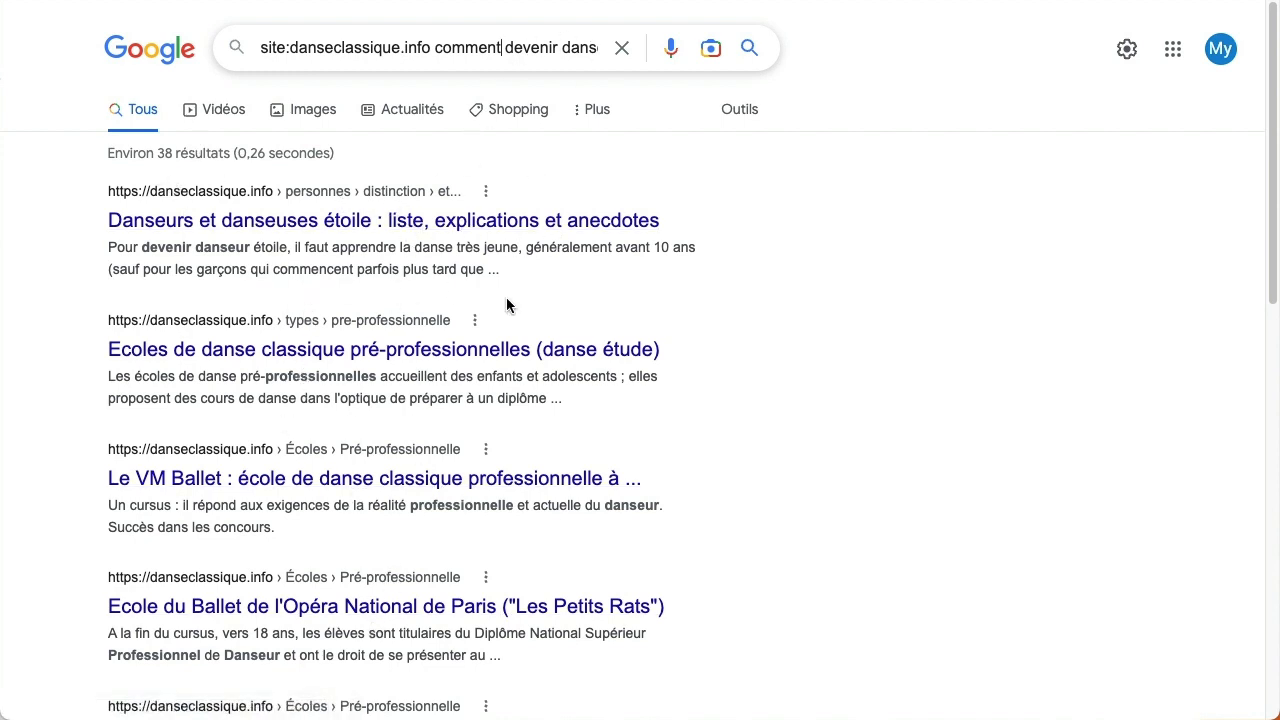
pyautogui.scroll(-1, 249, 202)
pyautogui.scroll(-3, 348, 298)
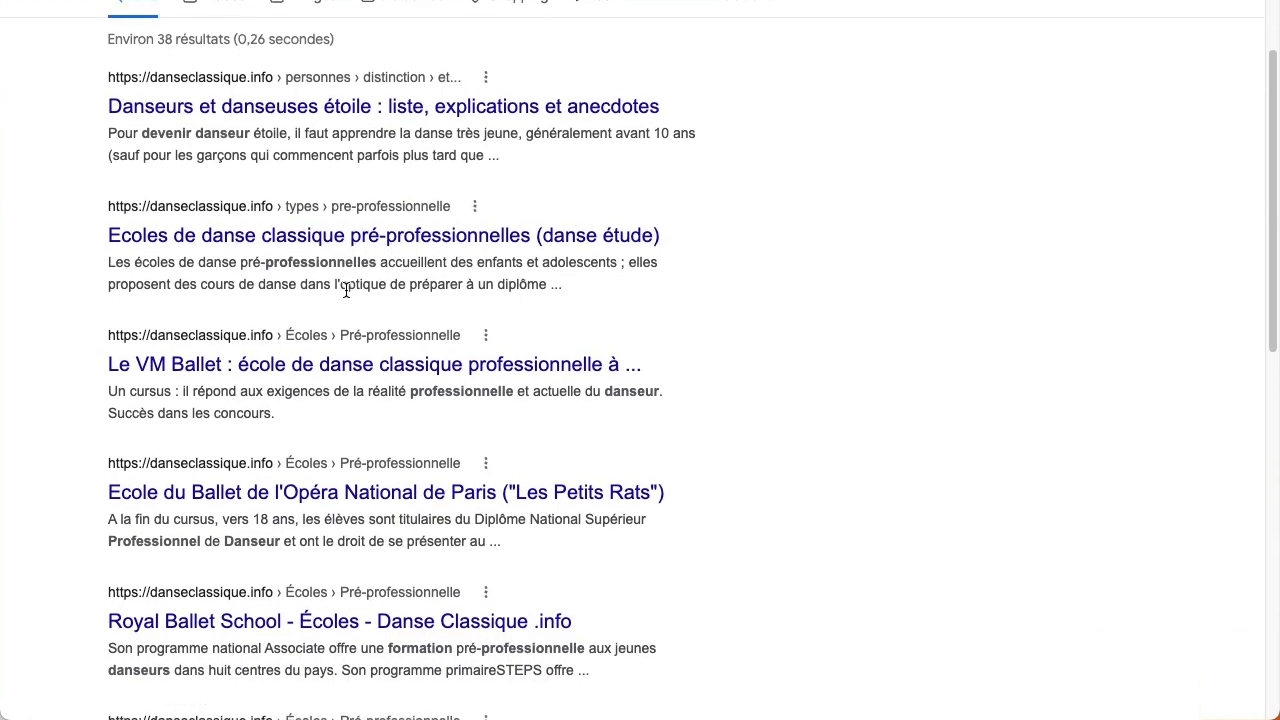
pyautogui.scroll(3, 346, 292)
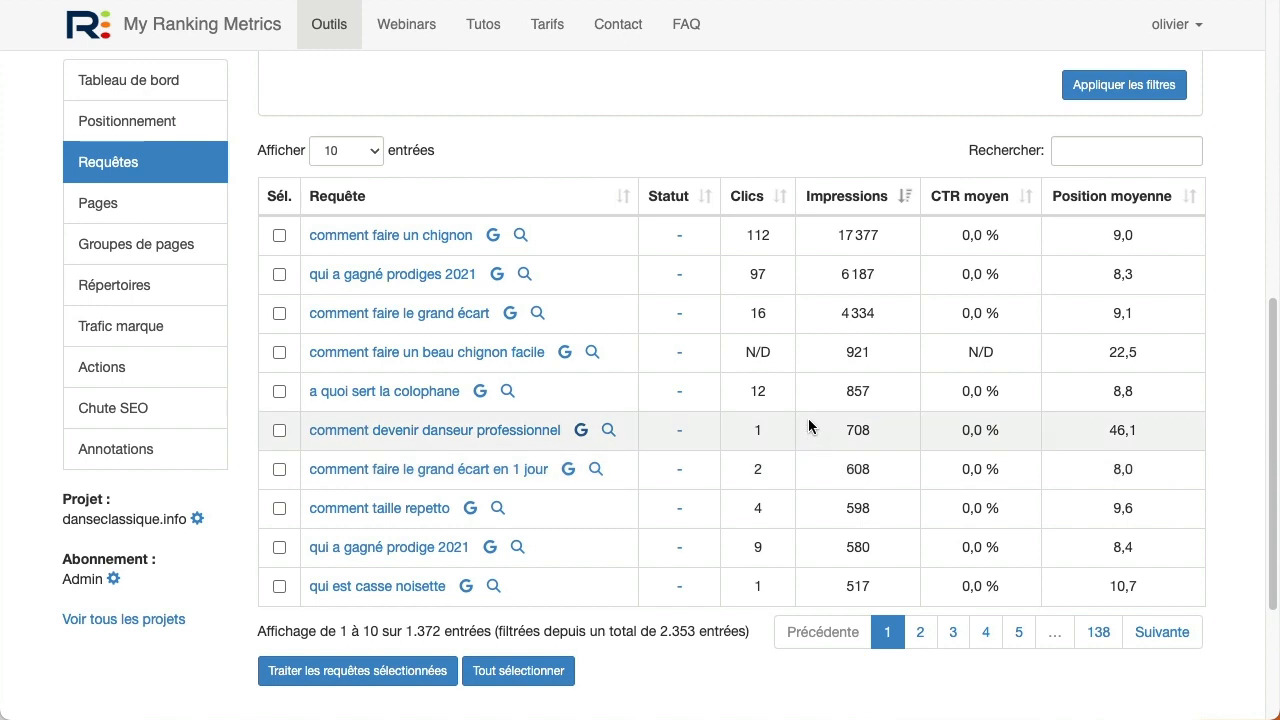
# Check the Google site results for "comment faire un chignon", then show that query's details in the analysis.
pyautogui.click(492, 235)
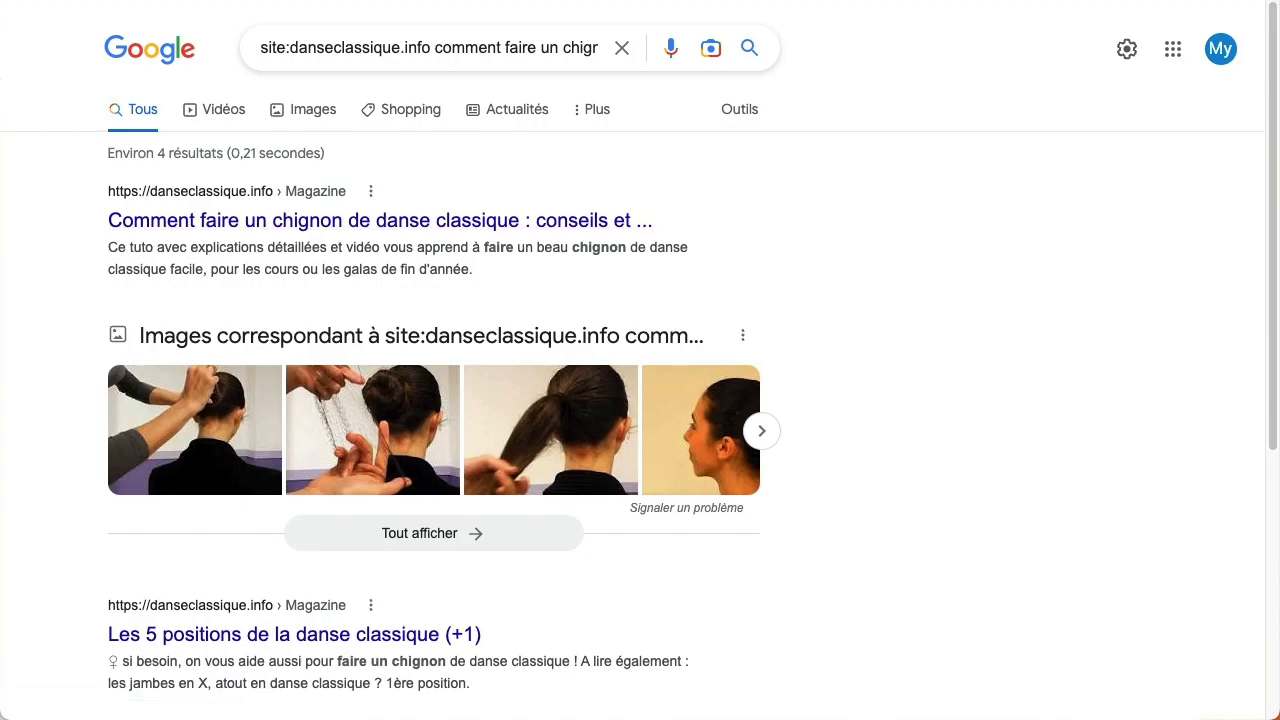
pyautogui.hotkey('ctrl', 'w')
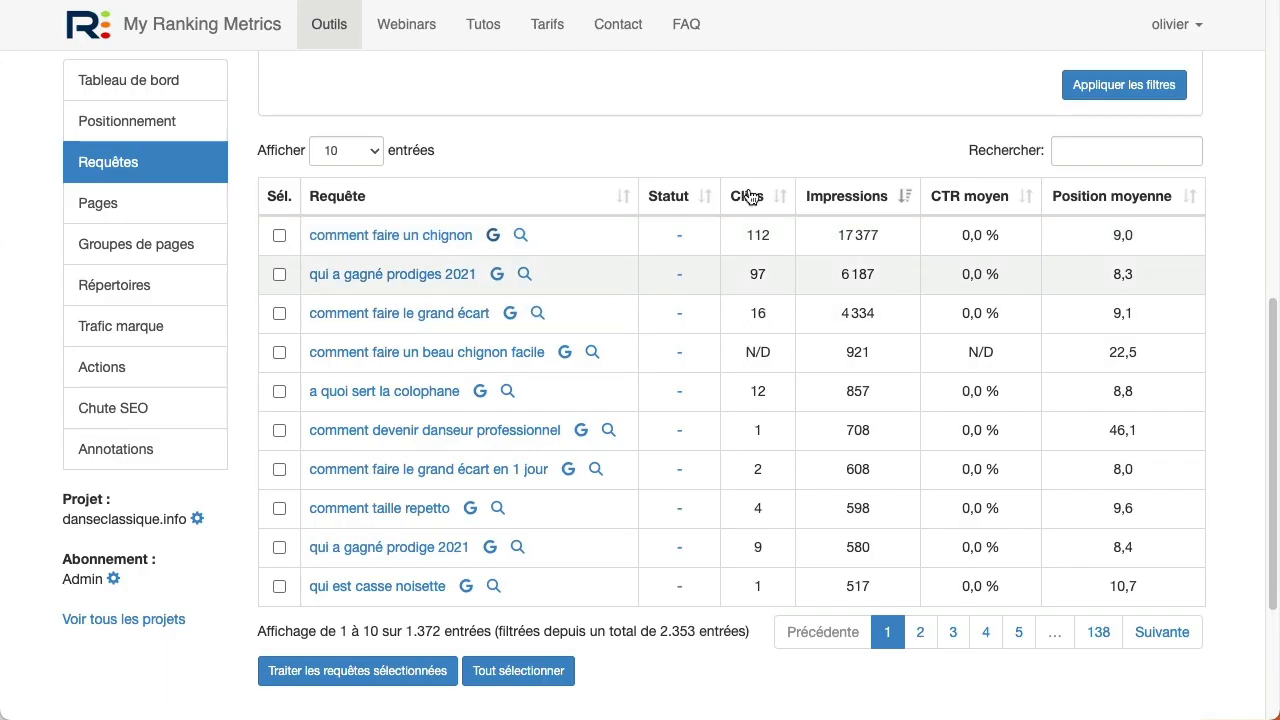
pyautogui.click(405, 237)
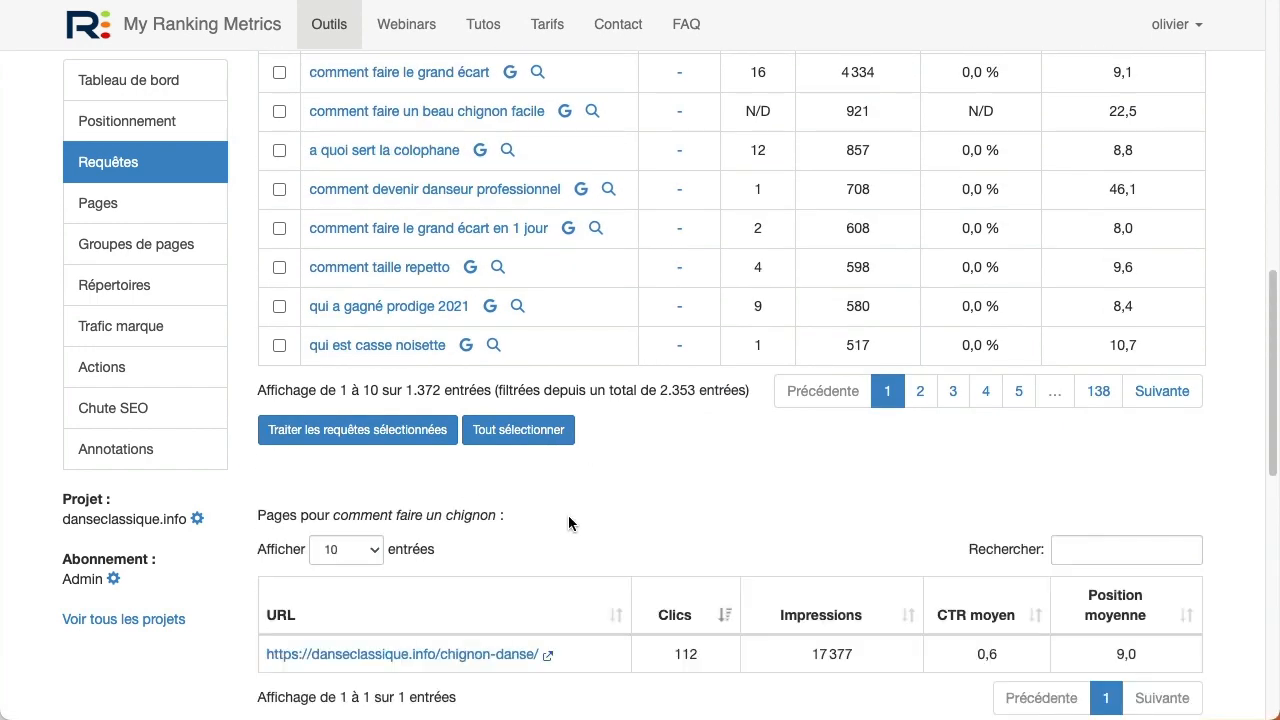
# Copy the address of the page associated with the query "comment faire un chignon".
pyautogui.scroll(-3, 568, 515)
pyautogui.rightClick(497, 389)
pyautogui.hotkey('ctrl', 'c')
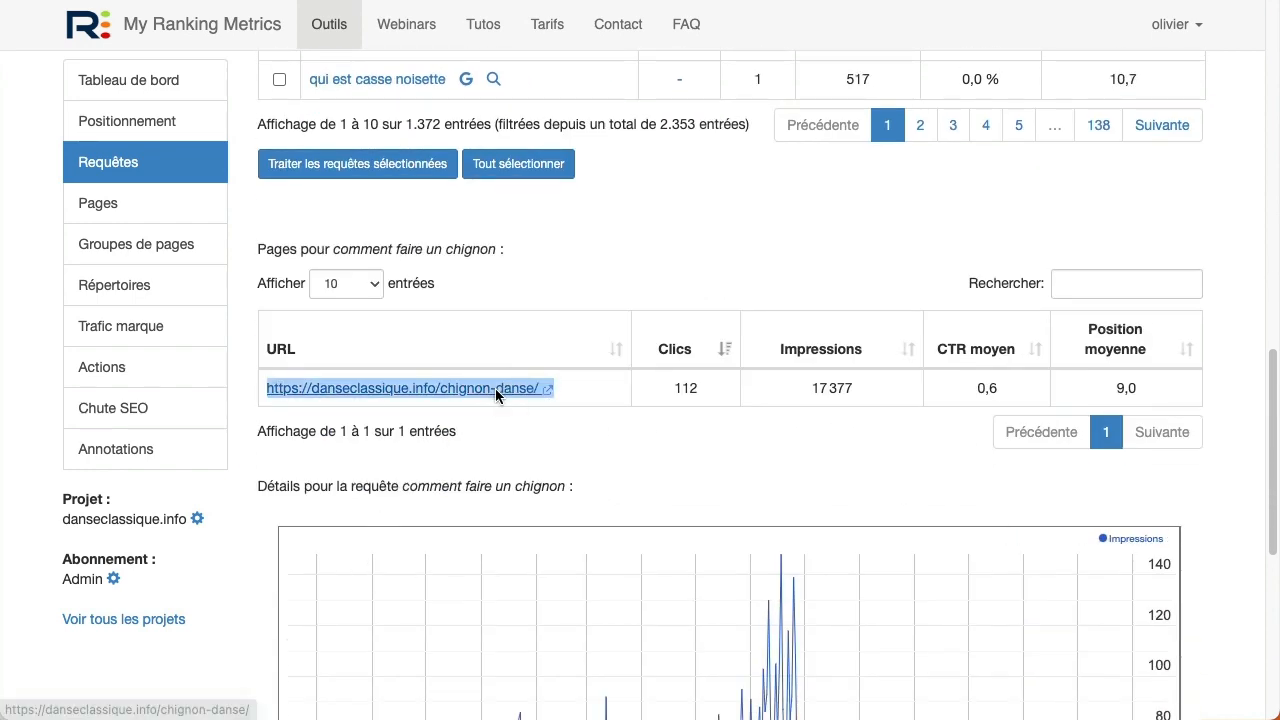
pyautogui.click(557, 524)
pyautogui.scroll(10, 661, 404)
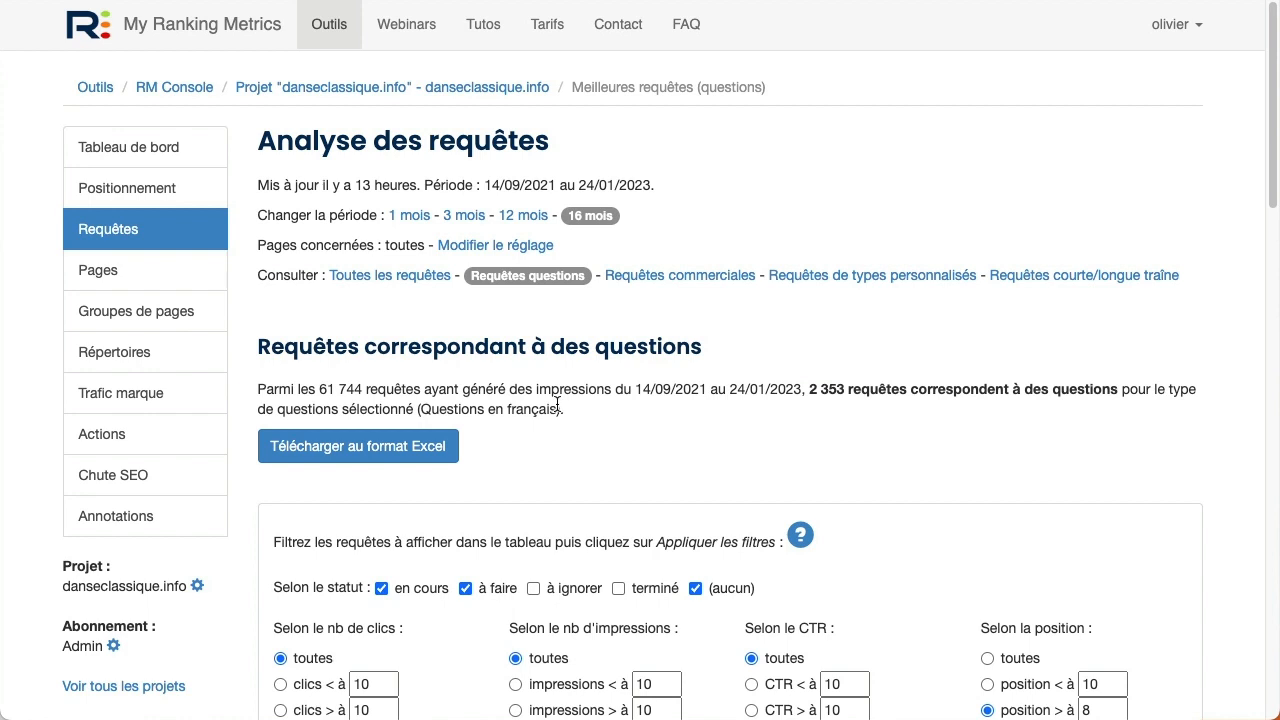
pyautogui.click(486, 246)
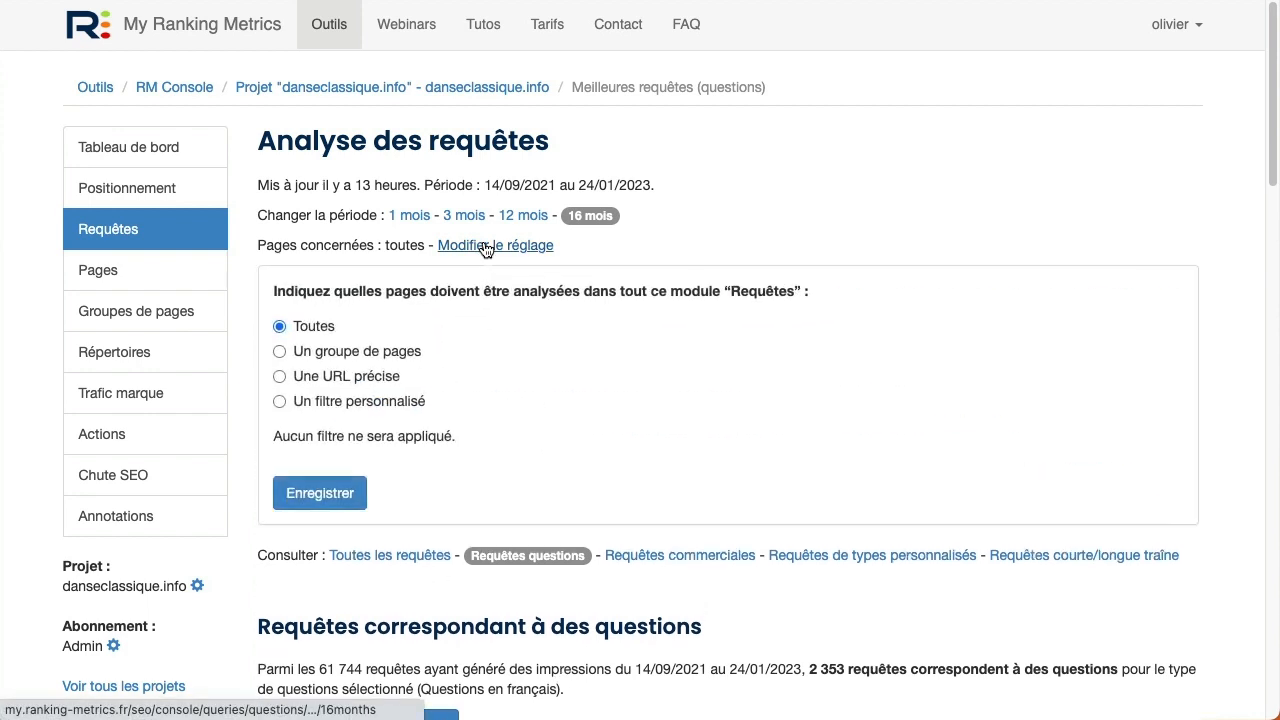
pyautogui.click(327, 378)
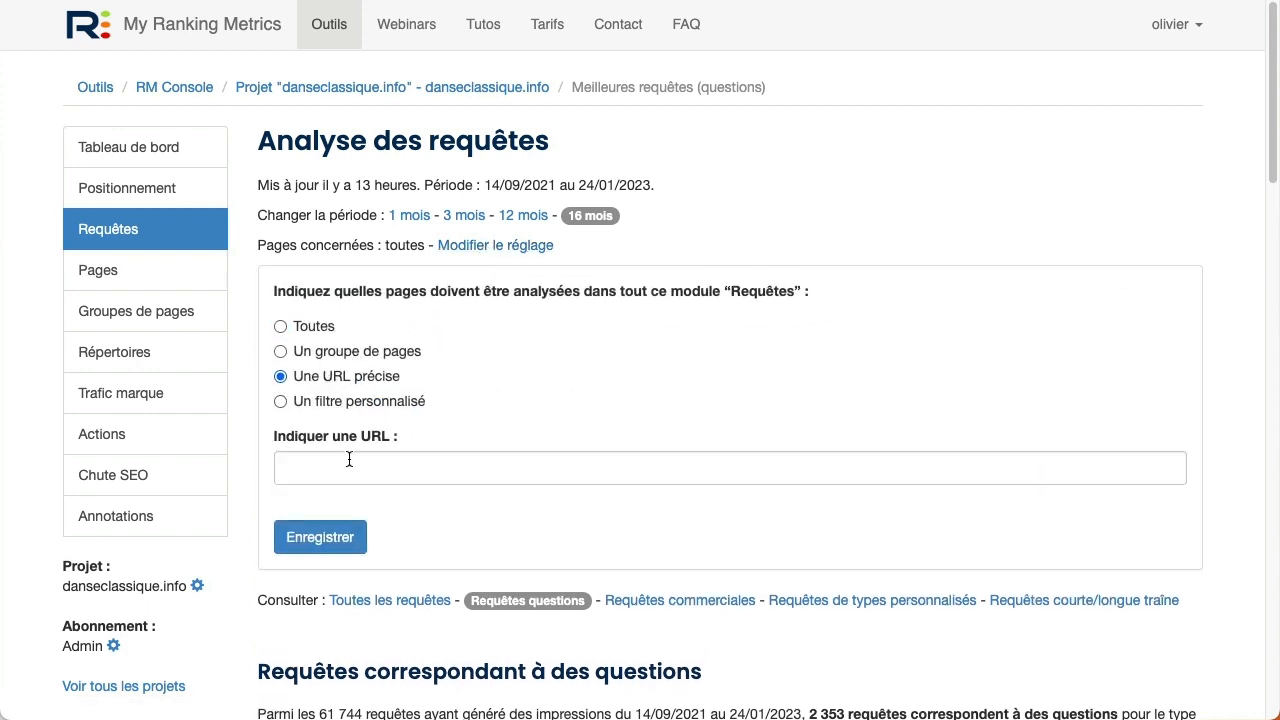
pyautogui.click(349, 459)
pyautogui.hotkey('ctrl', 'v')
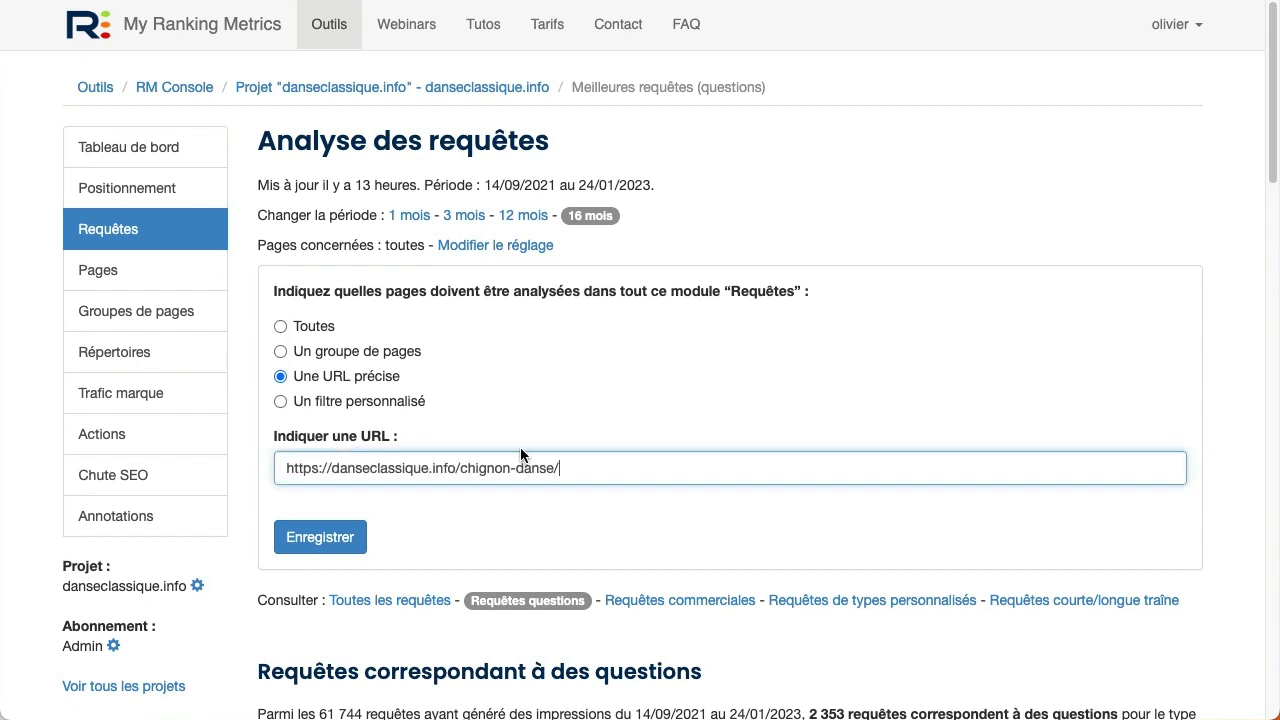
pyautogui.click(349, 538)
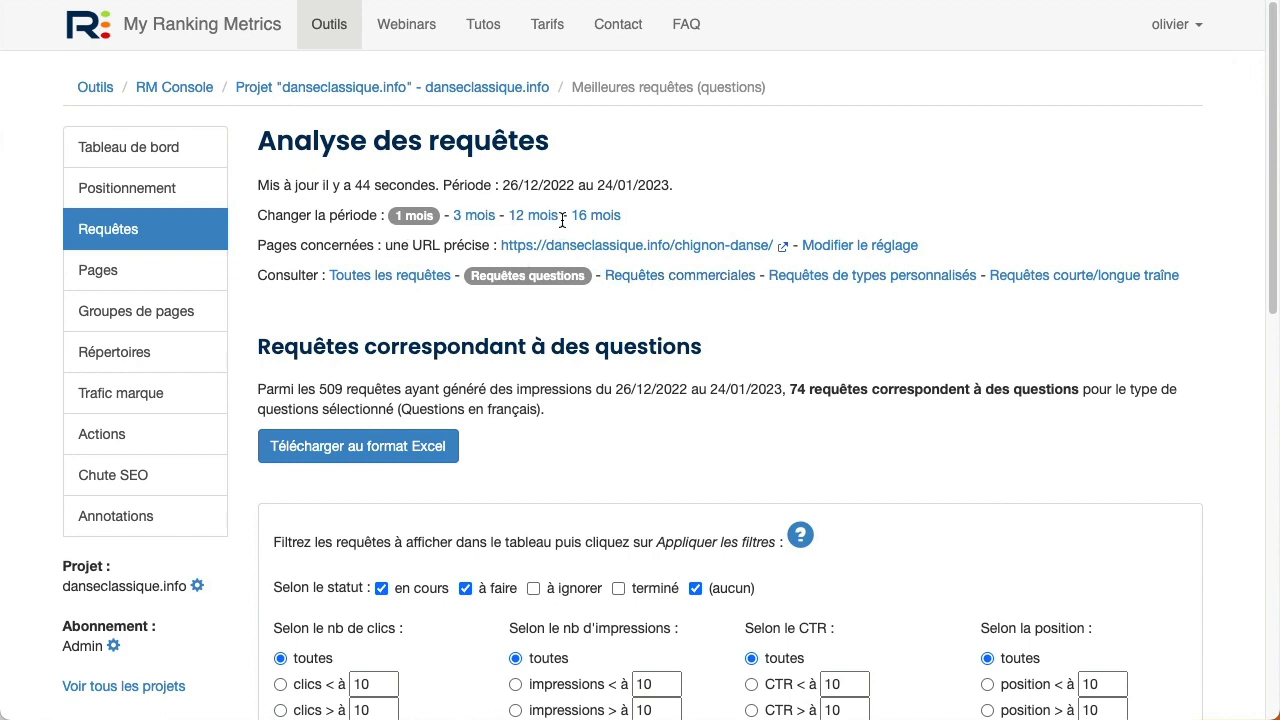
# Set the analysis period to 16 months and review the chignon page's question queries.
pyautogui.click(606, 217)
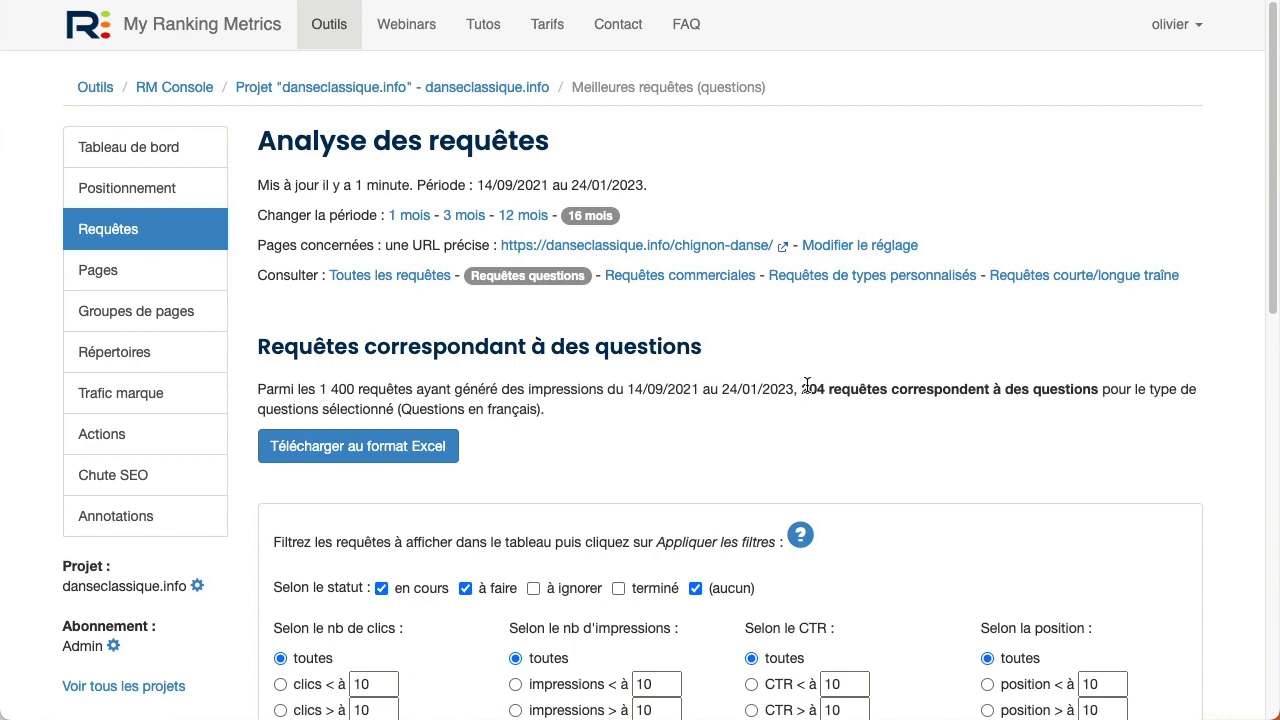
pyautogui.moveTo(803, 394); pyautogui.dragTo(878, 394)
pyautogui.scroll(-5, 878, 394)
pyautogui.scroll(-4, 463, 553)
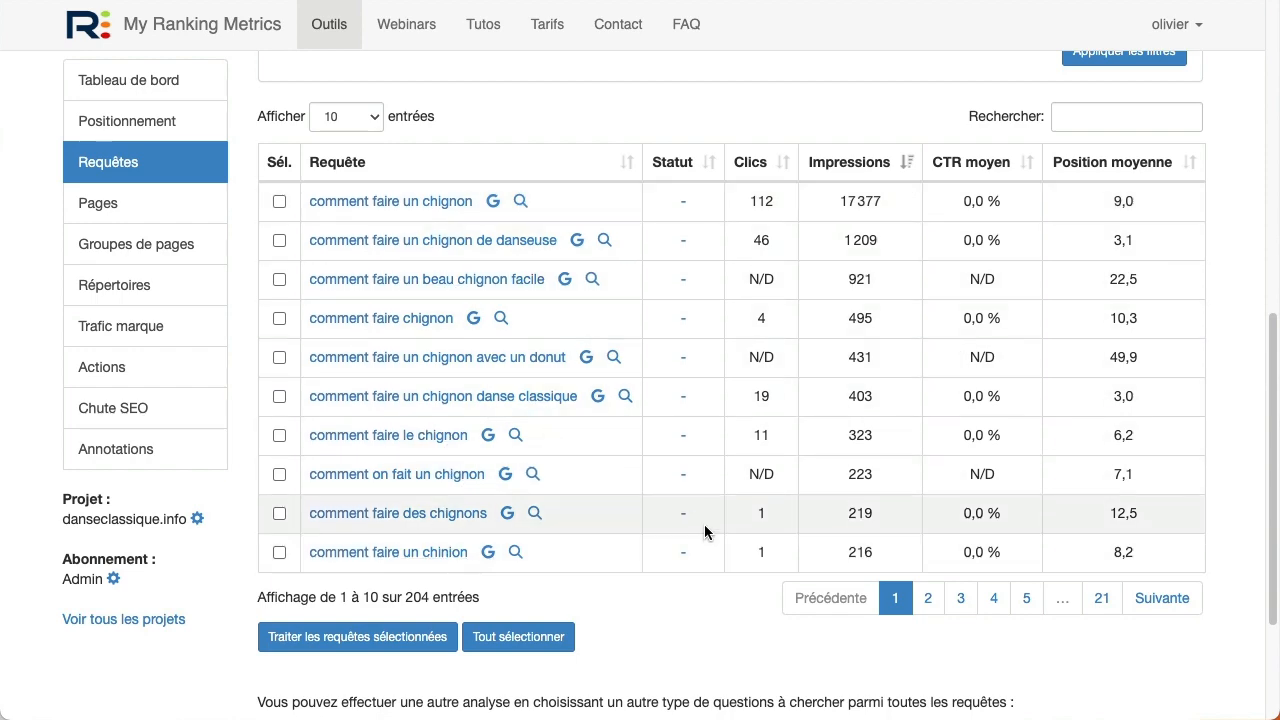
# Filter the chignon page's question queries to average positions above 8.
pyautogui.scroll(4, 767, 487)
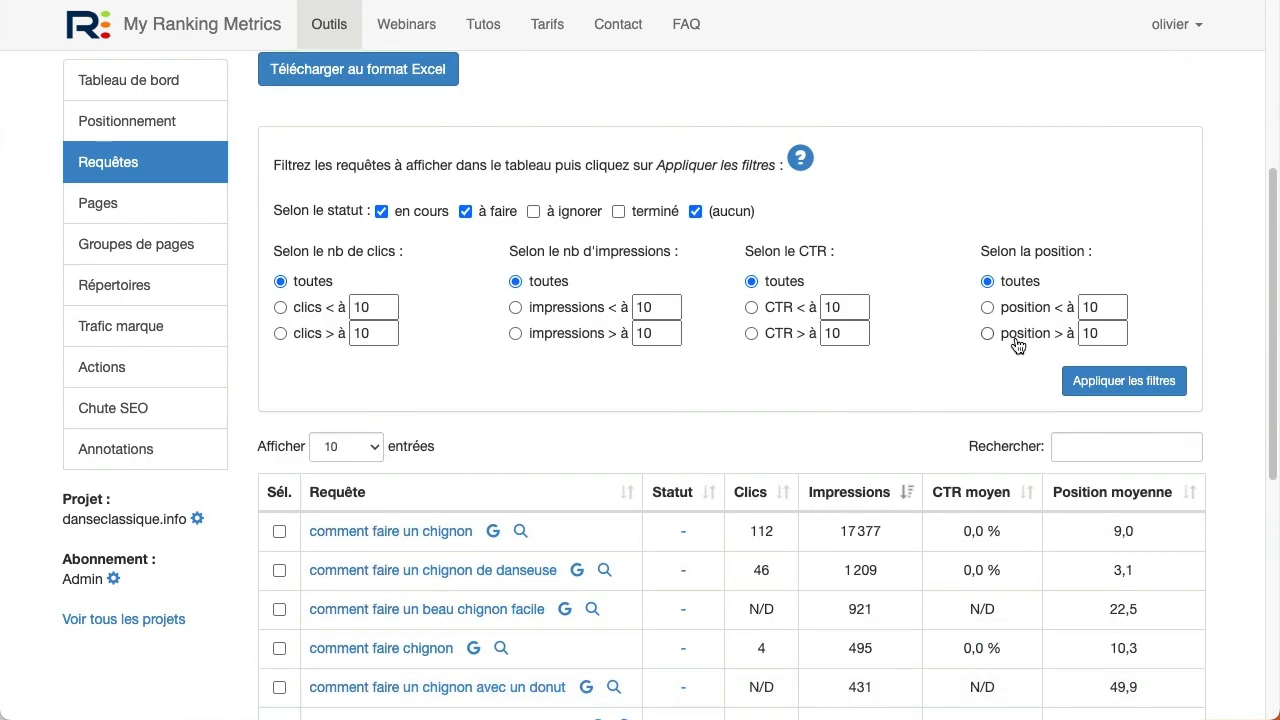
pyautogui.click(1093, 331)
pyautogui.click(1117, 338)
pyautogui.click(1117, 338)
pyautogui.click(1117, 338)
pyautogui.click(1117, 328)
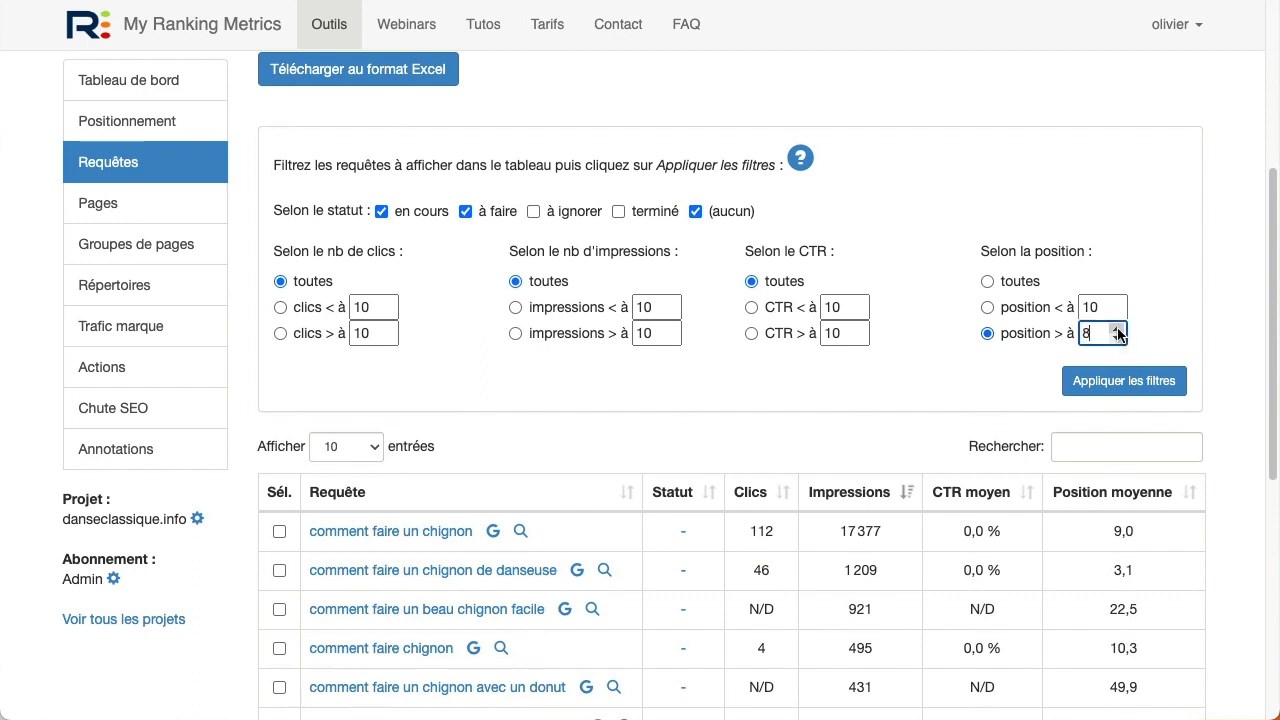
pyautogui.click(1095, 381)
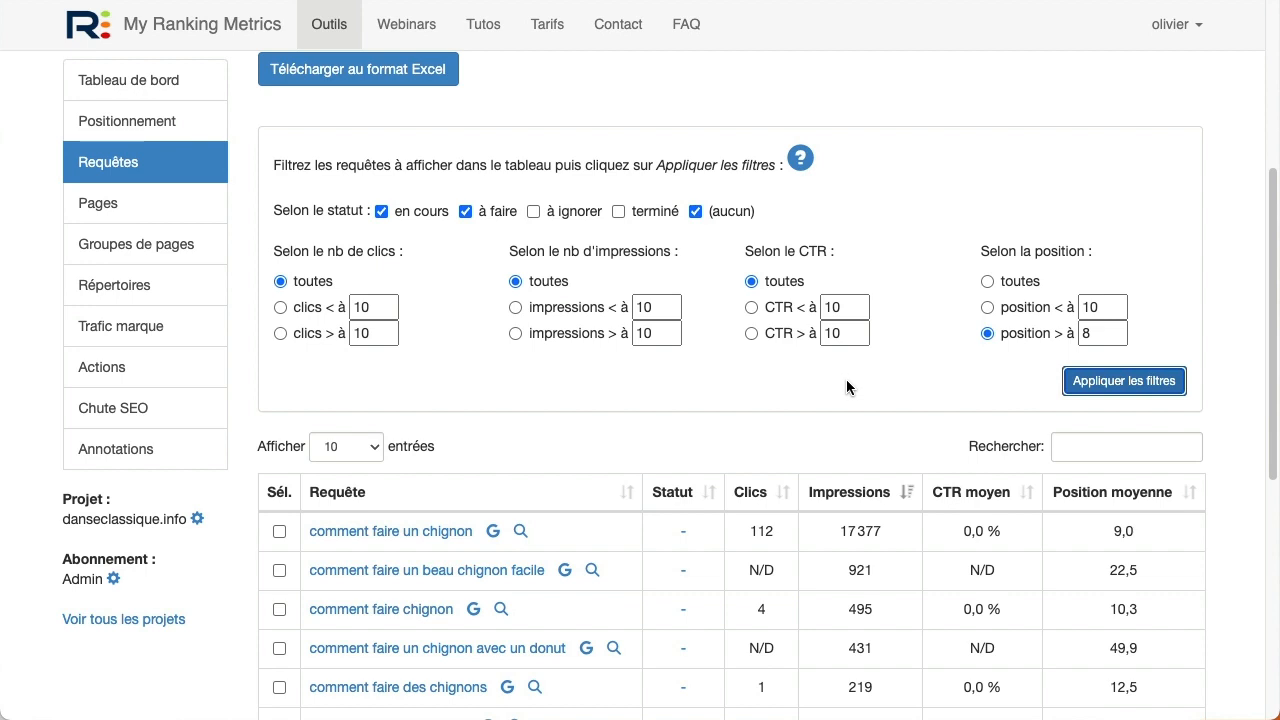
# Open the Google site search for the query "comment faire un chignon avec un donut".
pyautogui.scroll(-3, 791, 396)
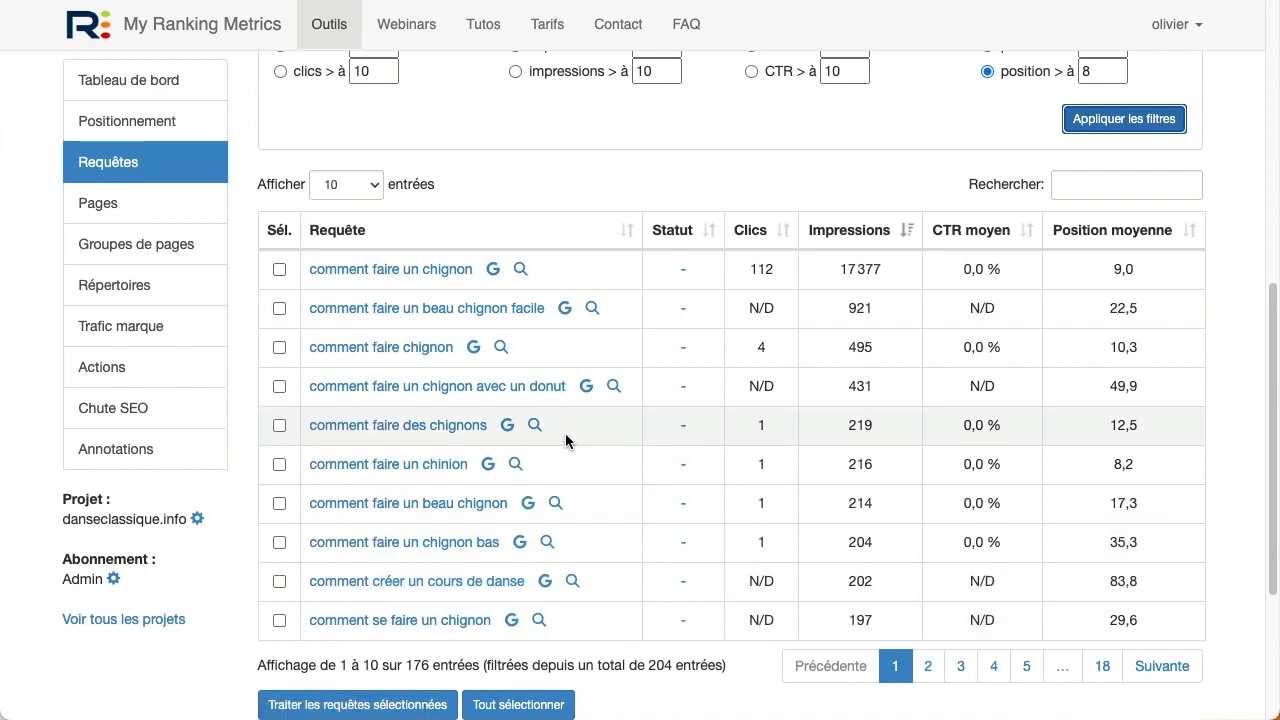
pyautogui.click(587, 388)
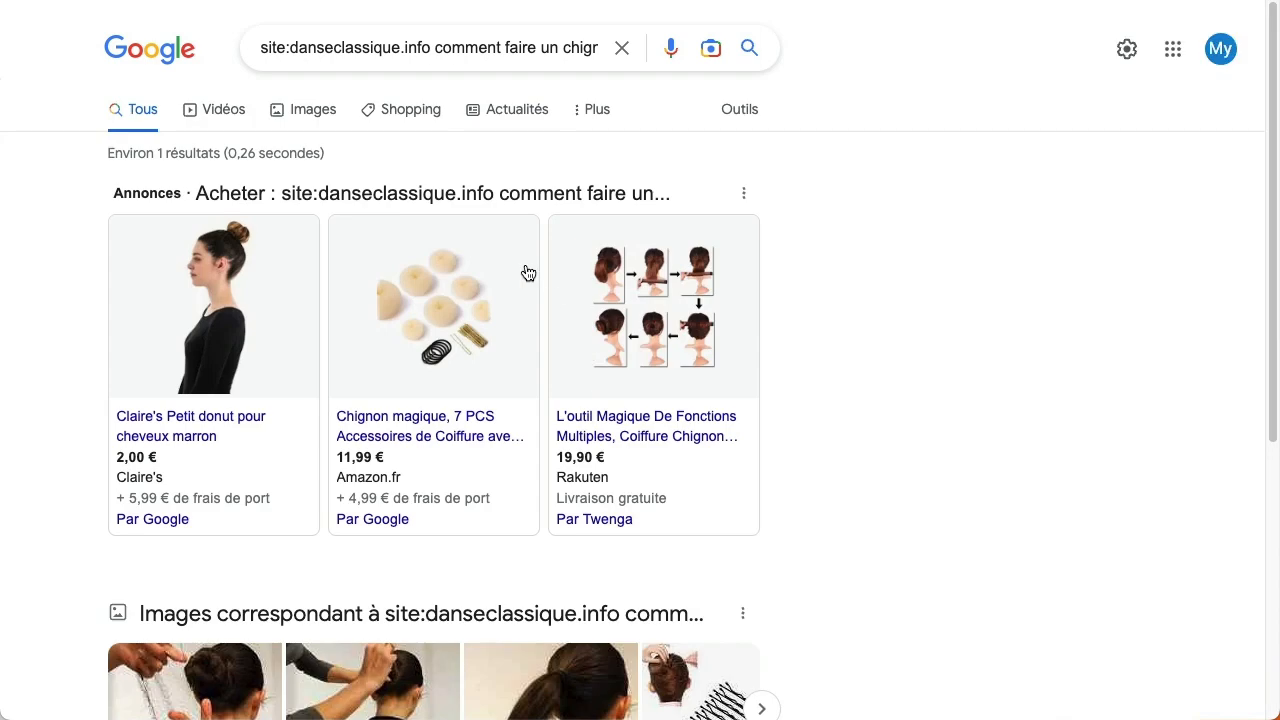
# Examine the site search result for "comment faire un chignon avec un donut" and its description, and return to the query list.
pyautogui.scroll(-5, 209, 309)
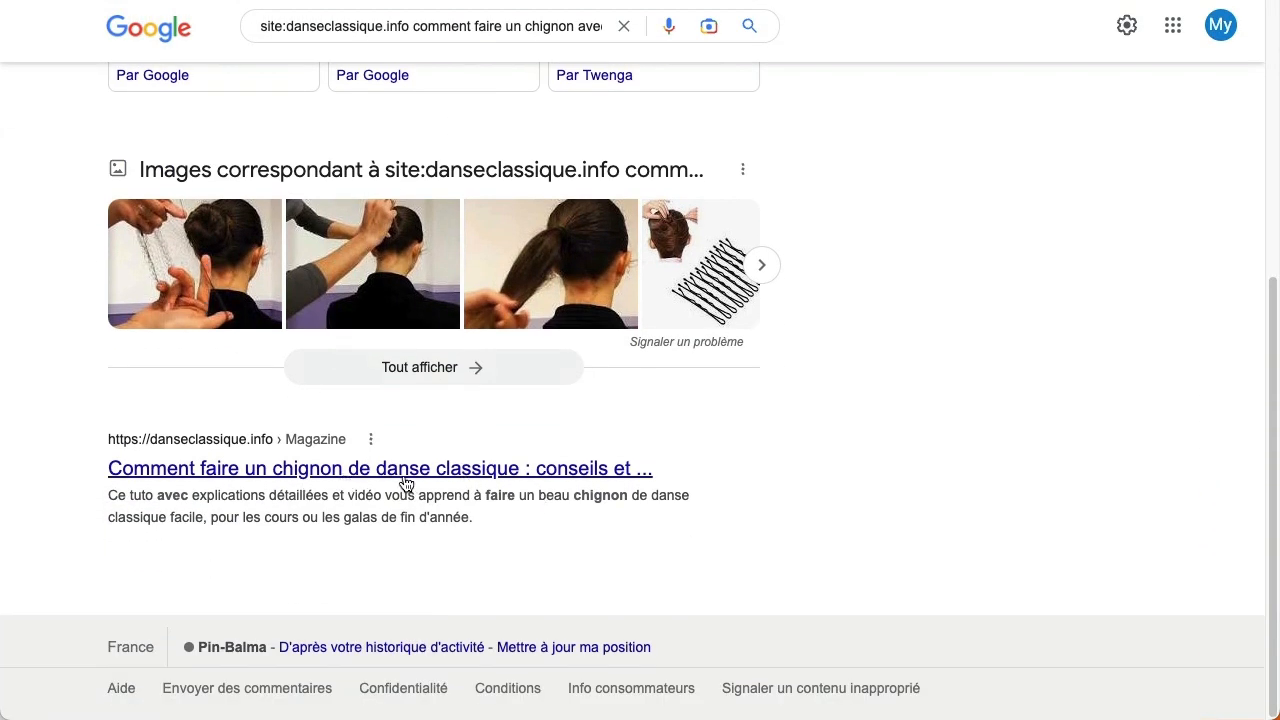
pyautogui.moveTo(454, 518); pyautogui.dragTo(114, 489)
pyautogui.click(114, 489)
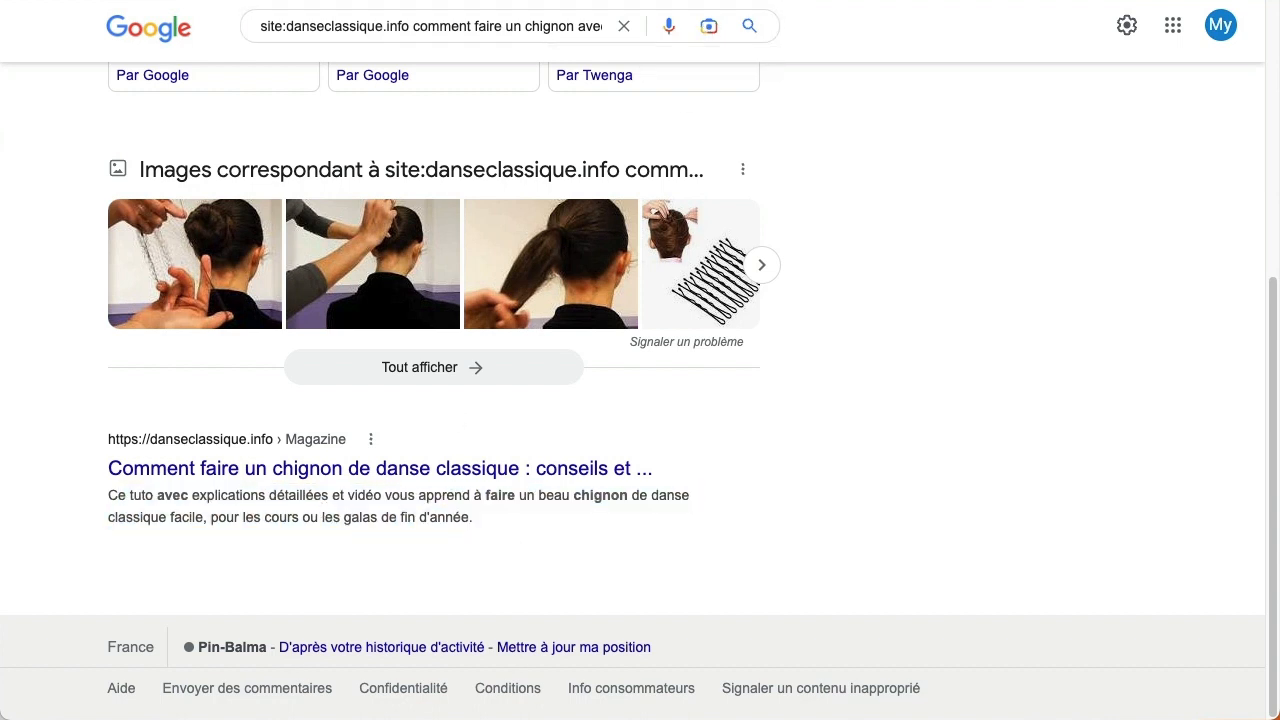
pyautogui.press('super+w')
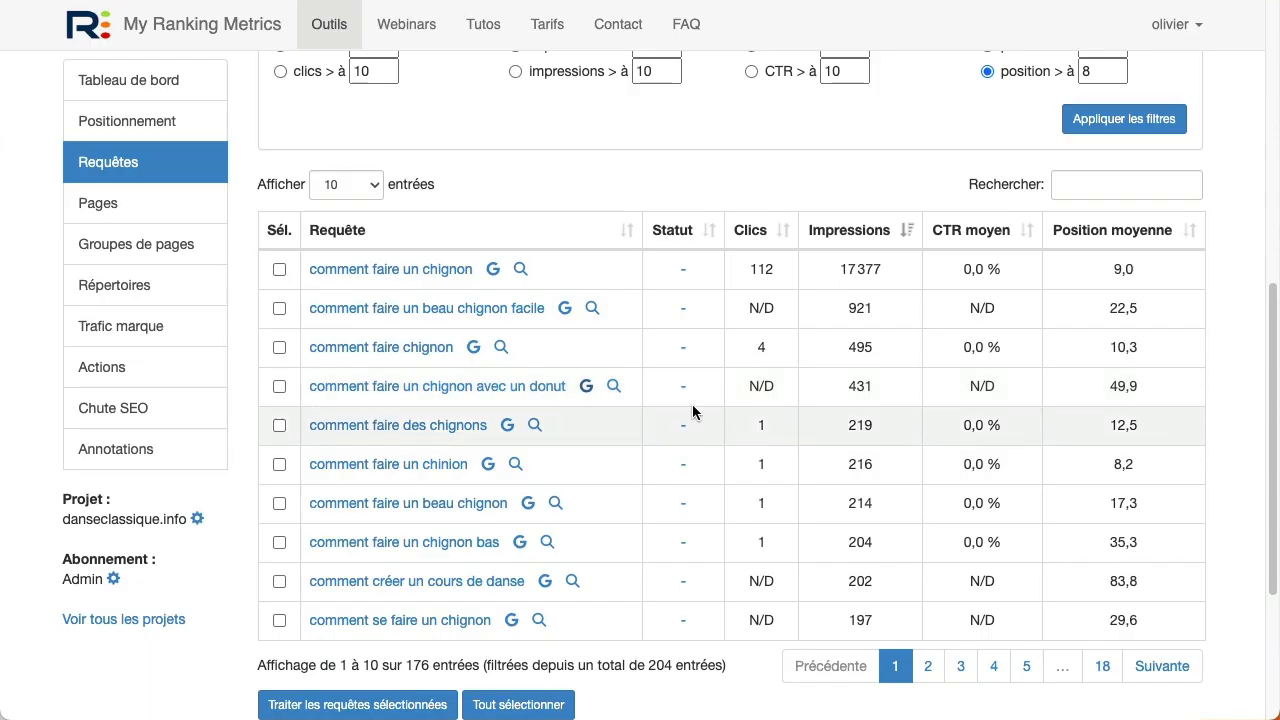
# Check the exact-phrase site search for "comment faire un chignon avec un donut" on danseclassique.info and return to the query list.
pyautogui.click(614, 388)
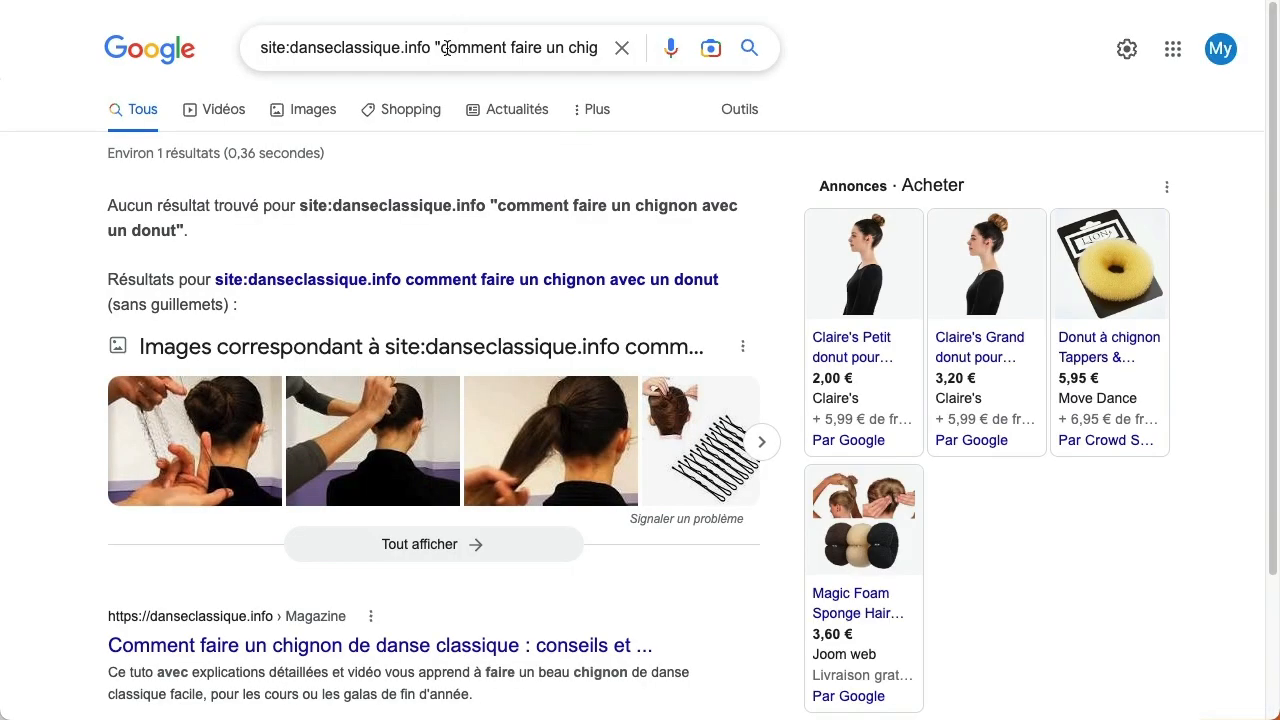
pyautogui.moveTo(489, 47); pyautogui.dragTo(621, 55)
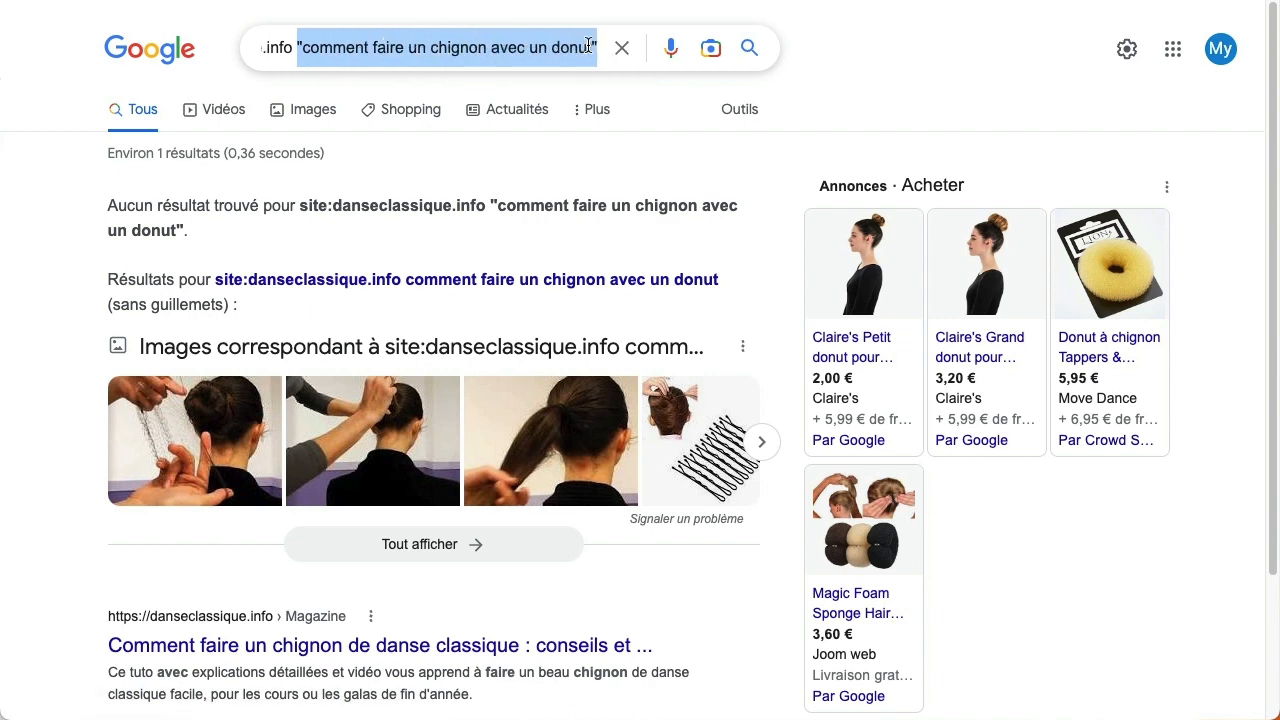
pyautogui.moveTo(107, 206); pyautogui.dragTo(258, 207)
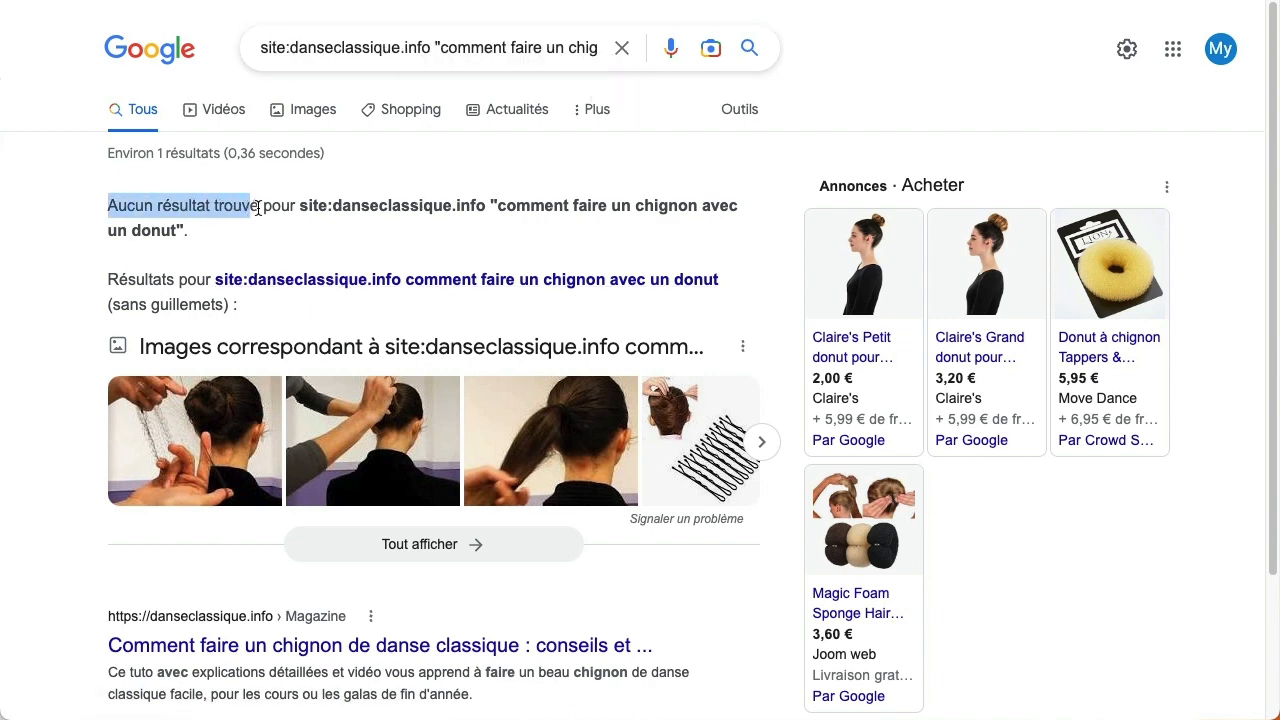
pyautogui.press('super+w')
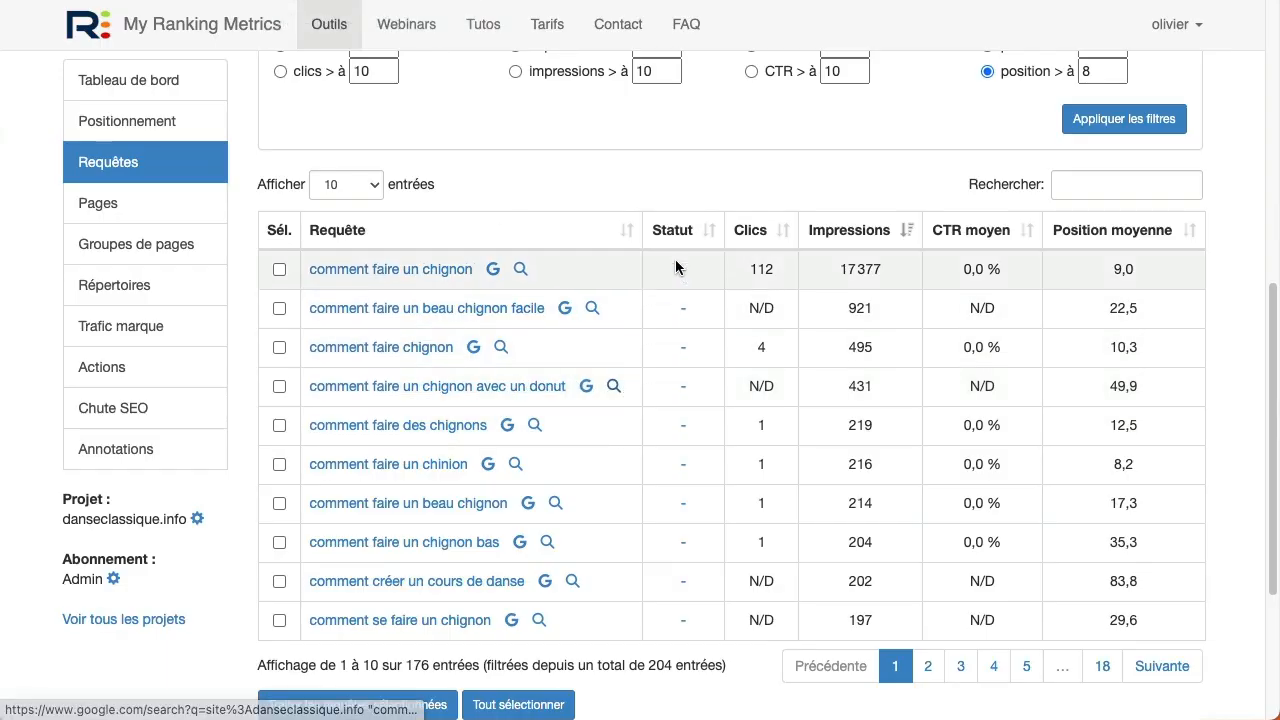
# Set the status of the query "comment faire un chignon avec un donut" to À faire and save it.
pyautogui.click(683, 387)
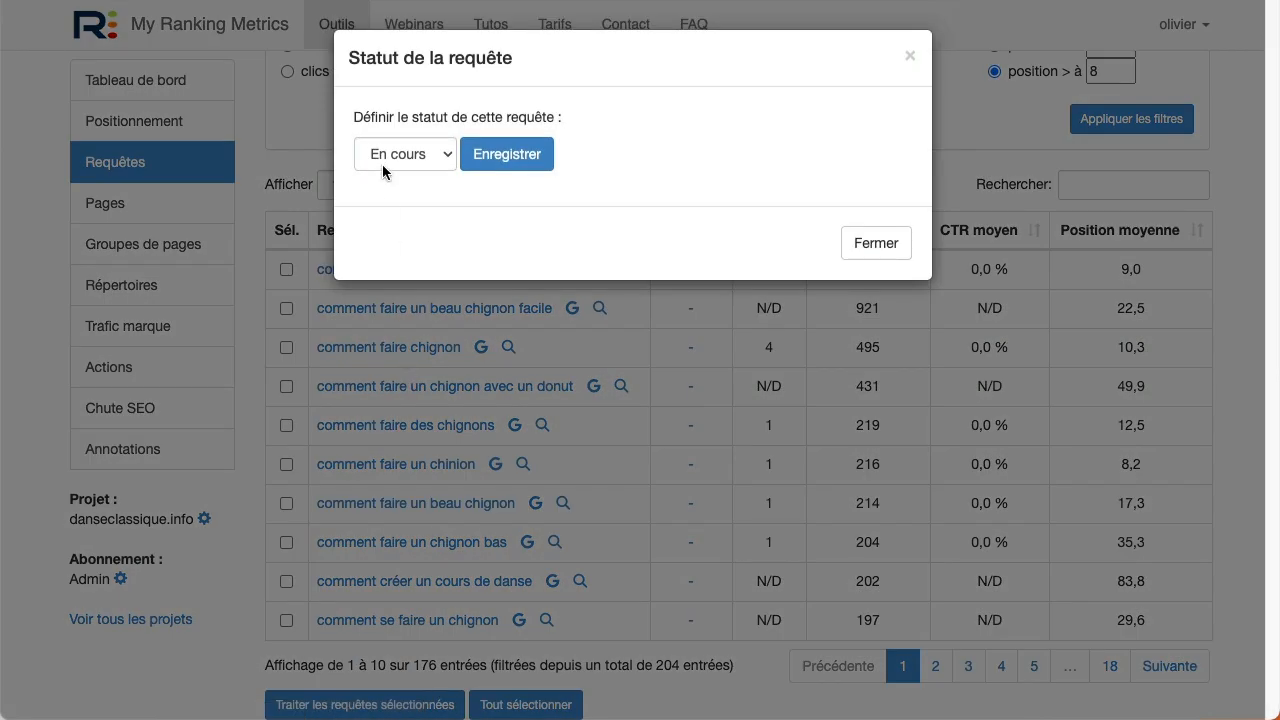
pyautogui.click(382, 164)
pyautogui.click(388, 175)
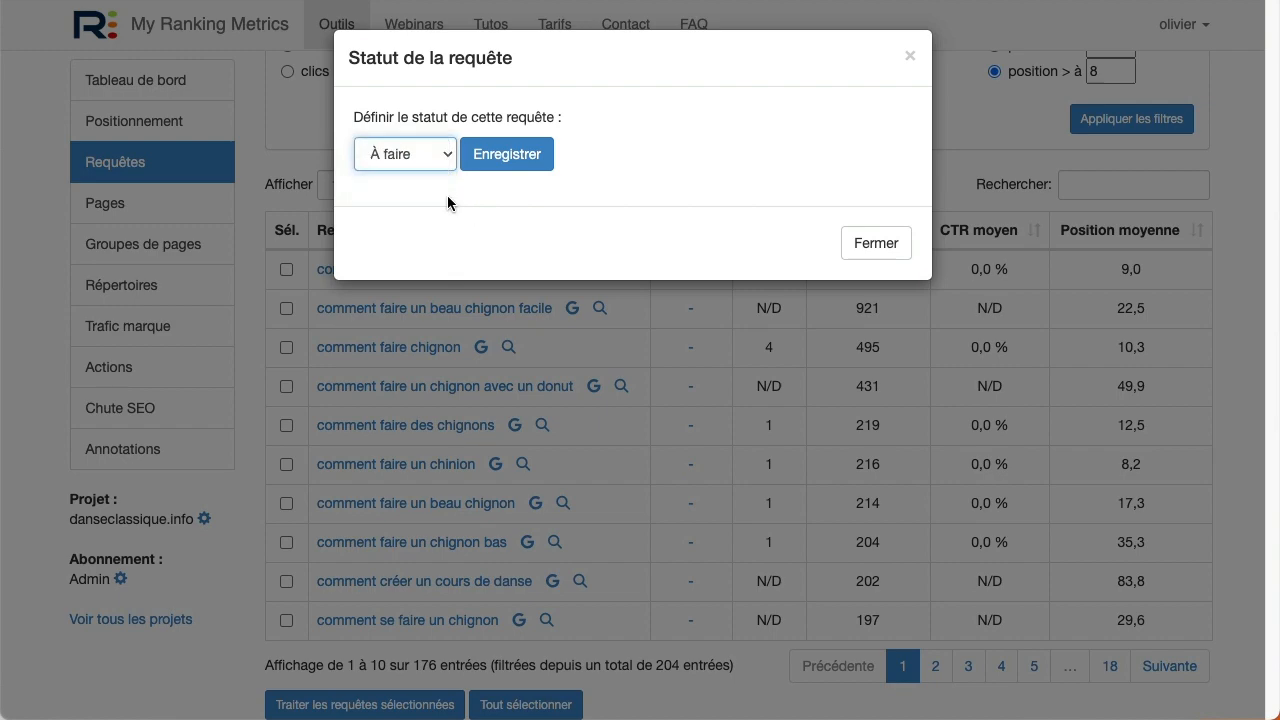
pyautogui.click(478, 161)
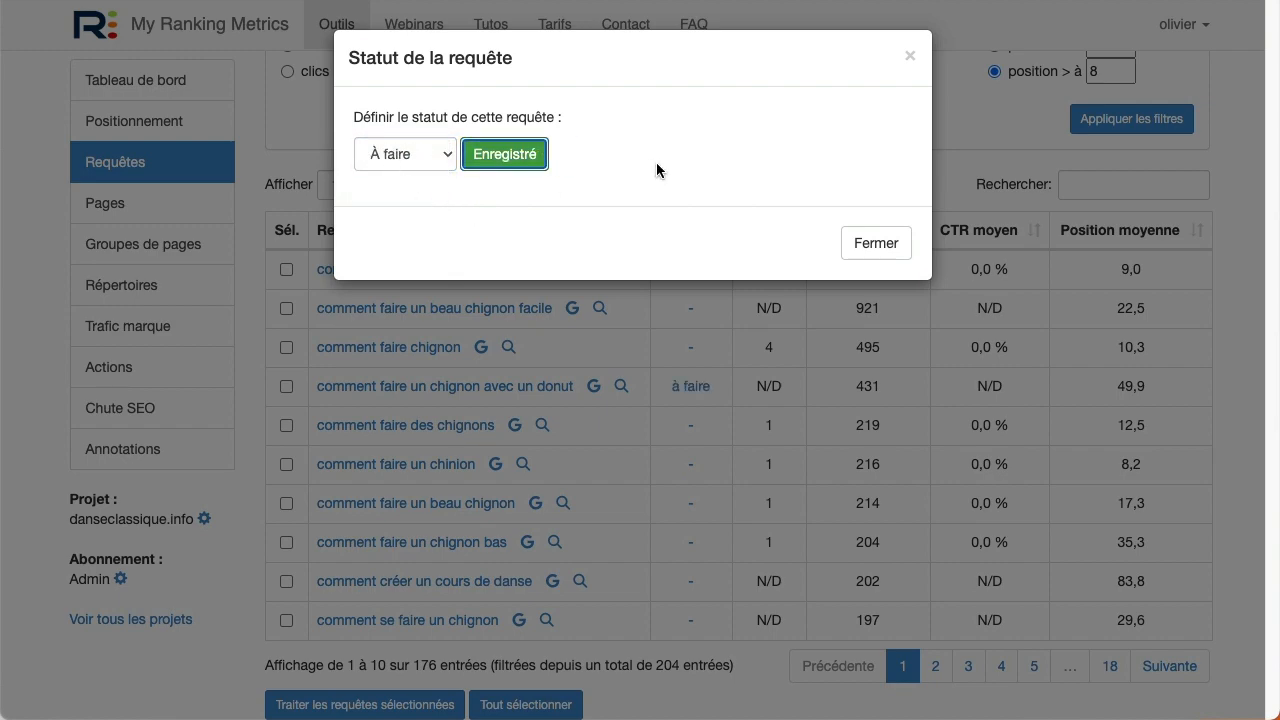
pyautogui.click(892, 245)
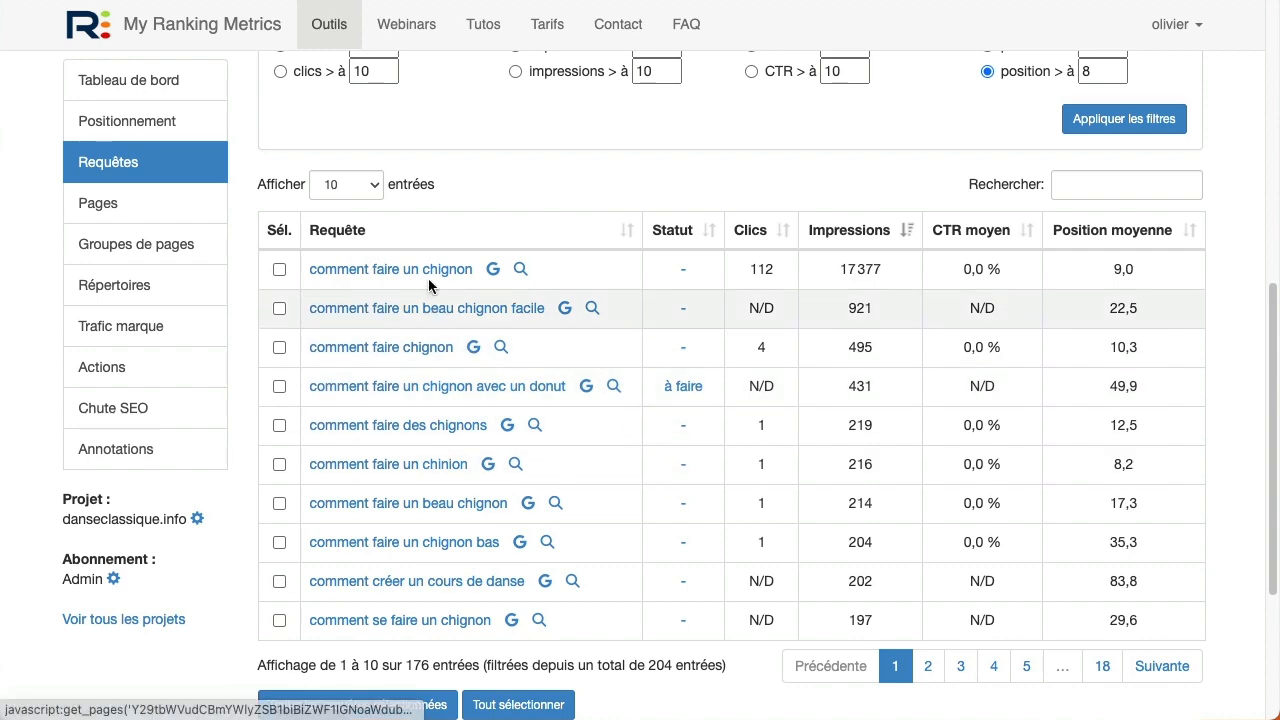
# Set the status of the query "comment faire un chignon" to Terminé and save it.
pyautogui.click(684, 272)
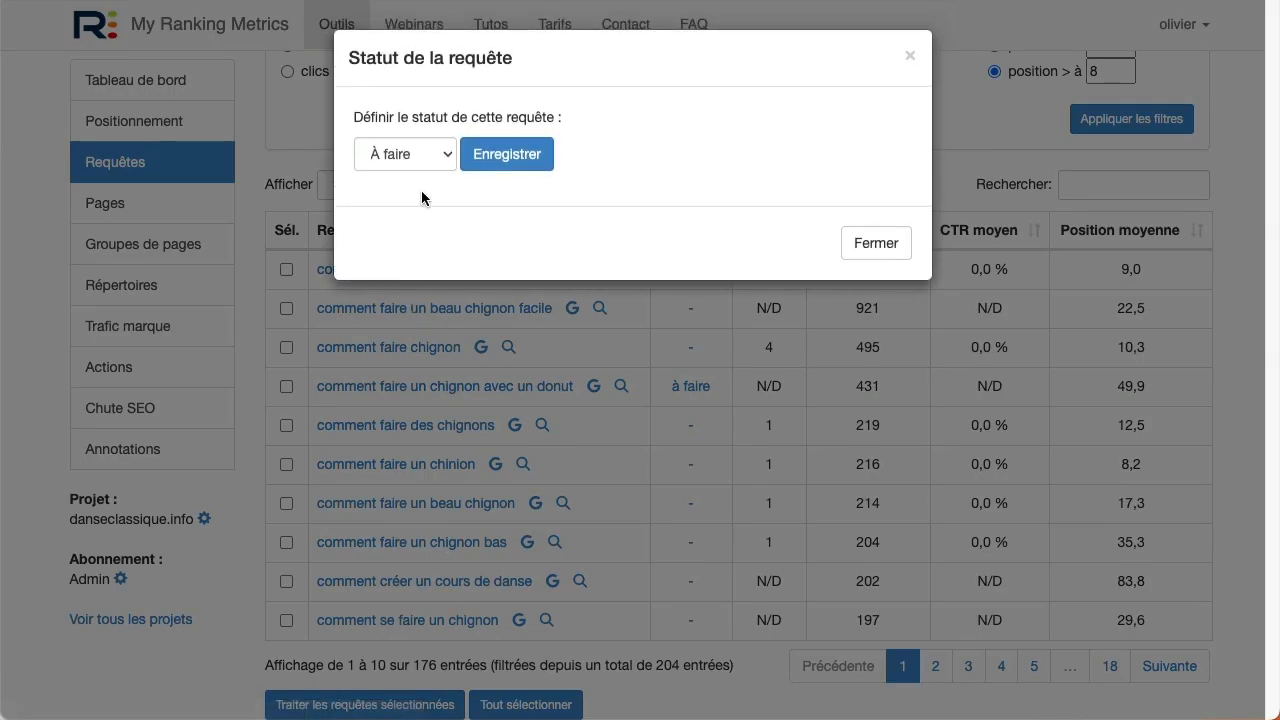
pyautogui.click(415, 155)
pyautogui.click(423, 200)
pyautogui.click(500, 157)
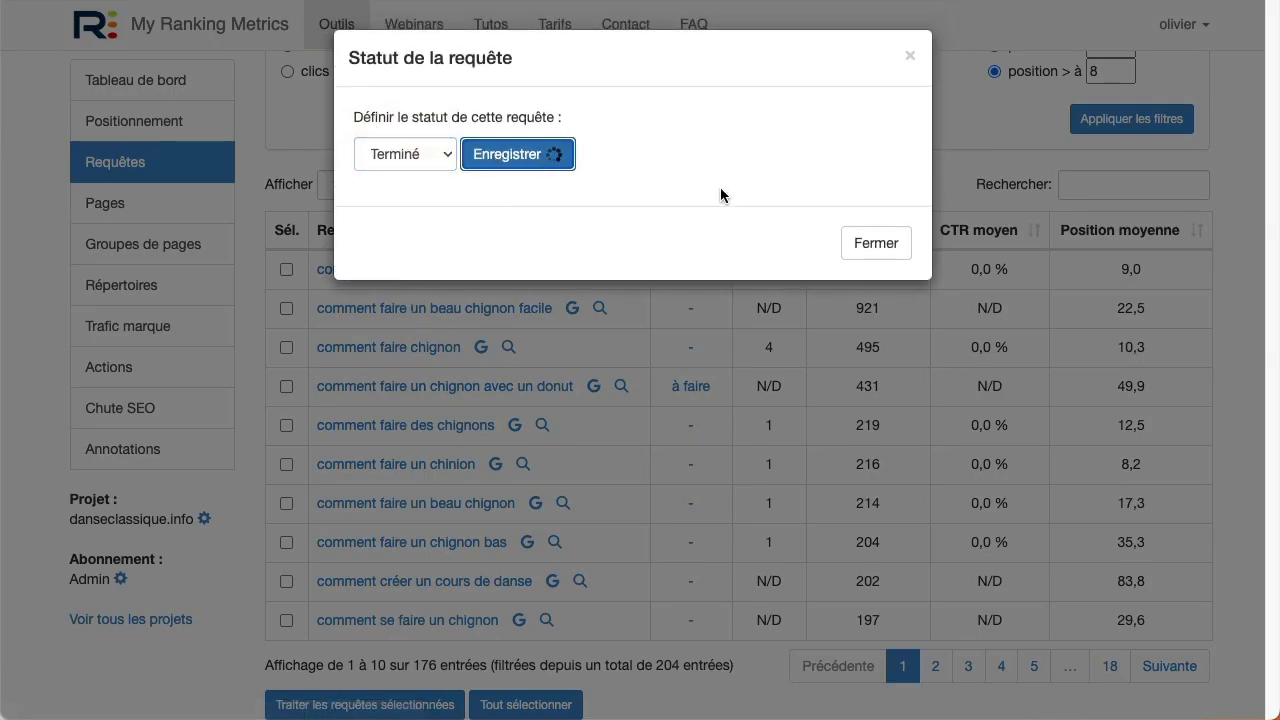
pyautogui.click(905, 249)
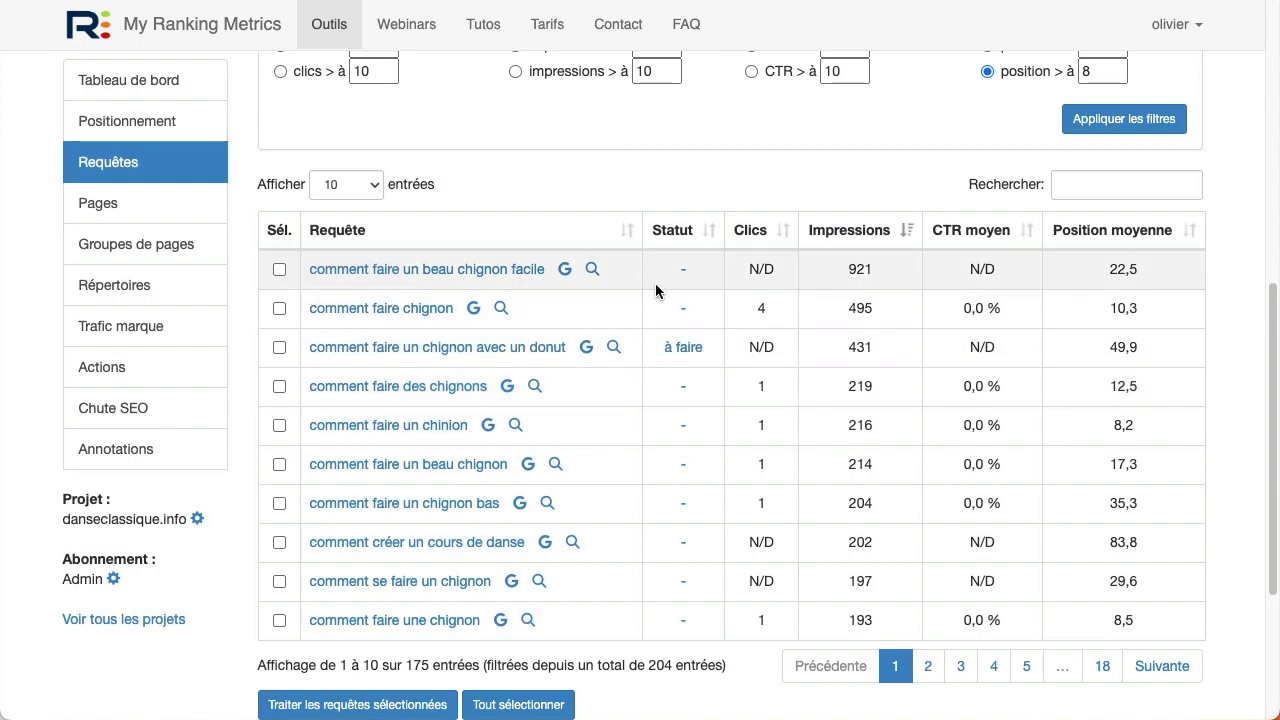
# Check the exact-phrase site search for "comment faire un chignon bas" on danseclassique.info and return to the query list.
pyautogui.scroll(-1, 686, 280)
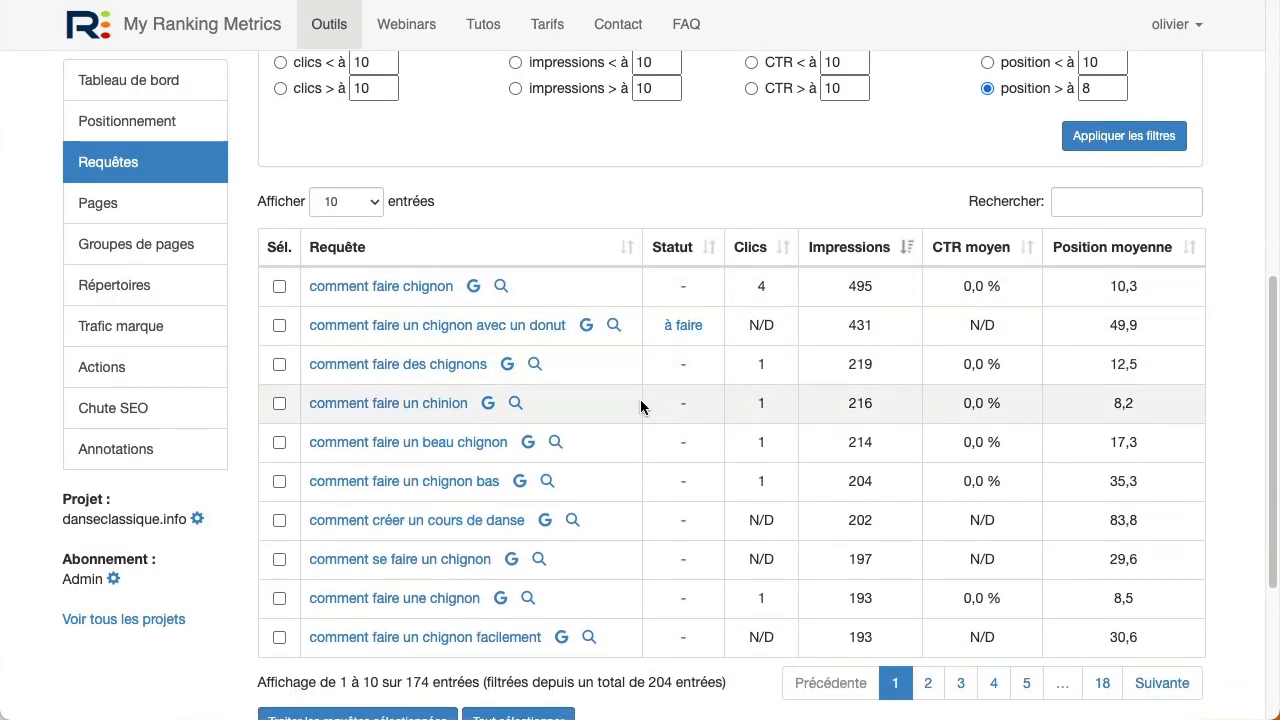
pyautogui.scroll(-2, 641, 409)
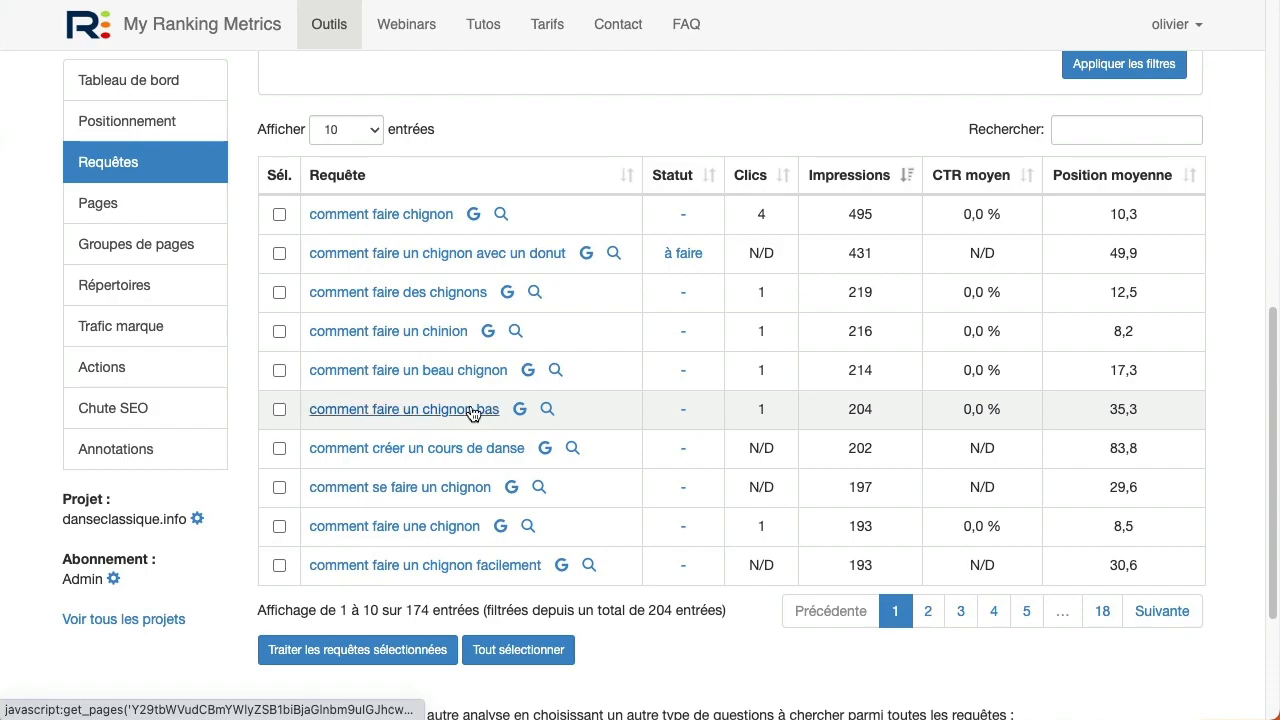
pyautogui.click(547, 410)
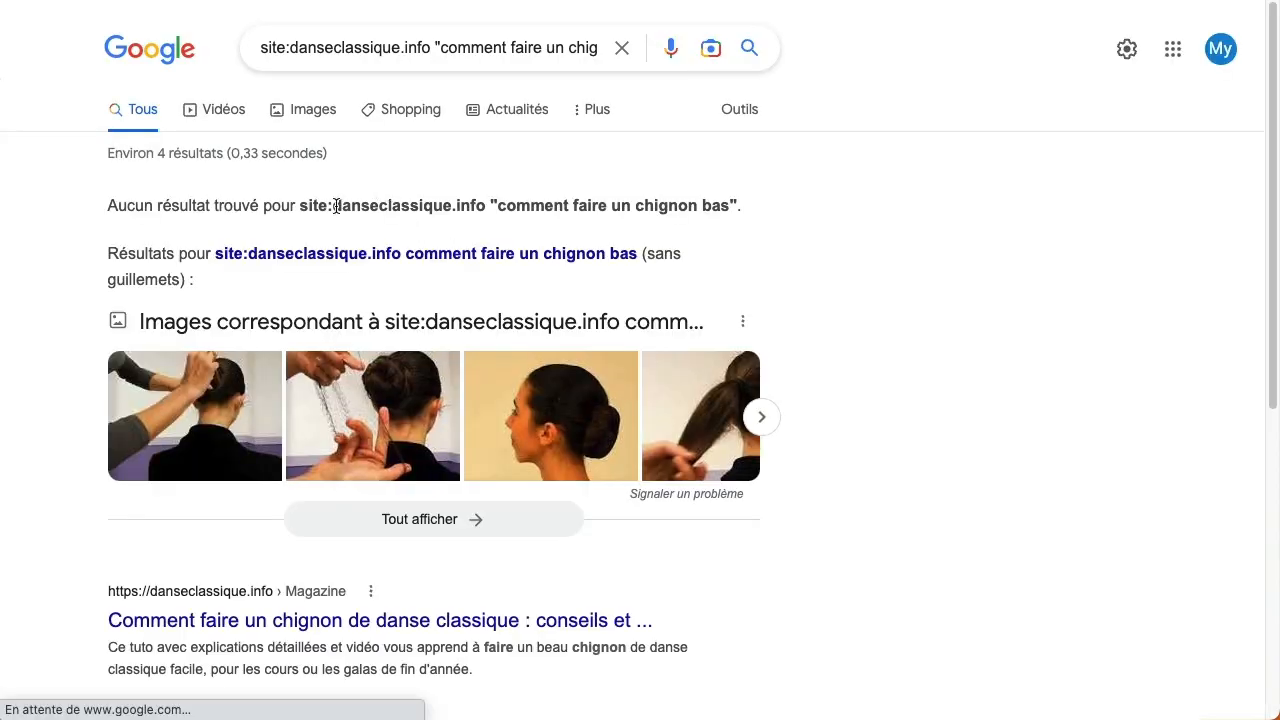
pyautogui.press('super+w')
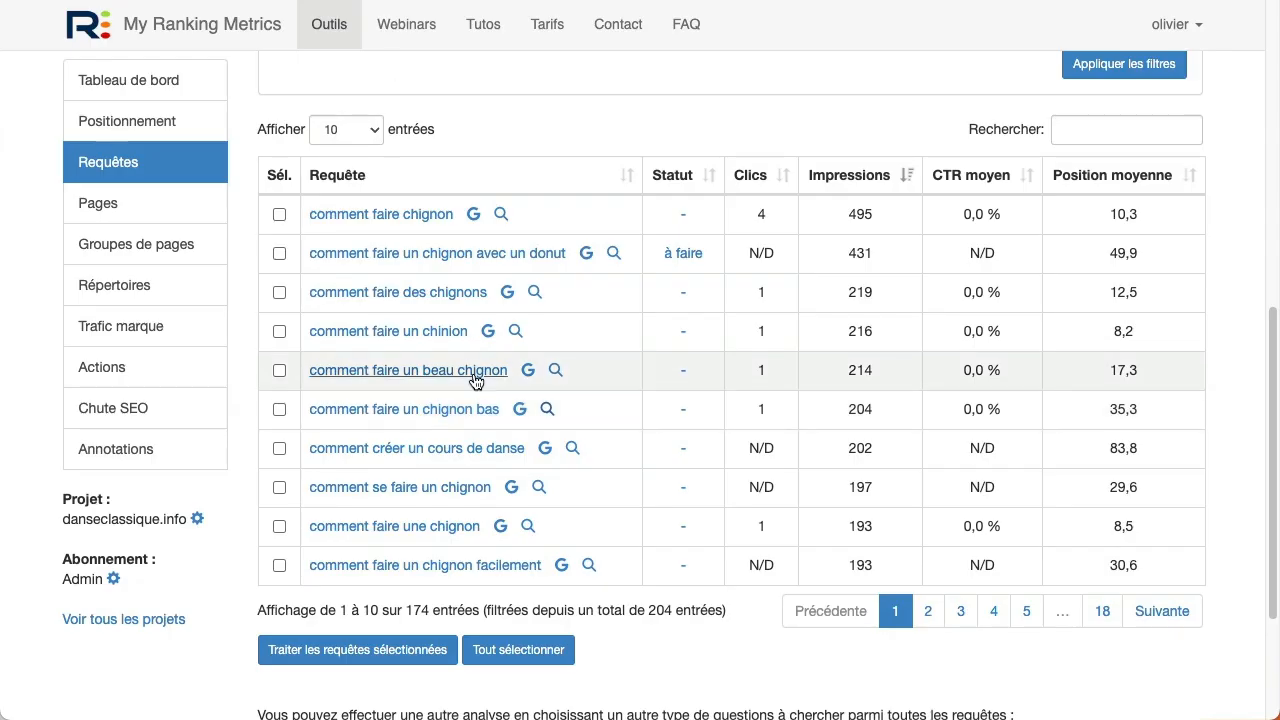
# Set the status of the query "comment faire un chignon bas" to À faire and save it.
pyautogui.click(683, 409)
pyautogui.click(396, 158)
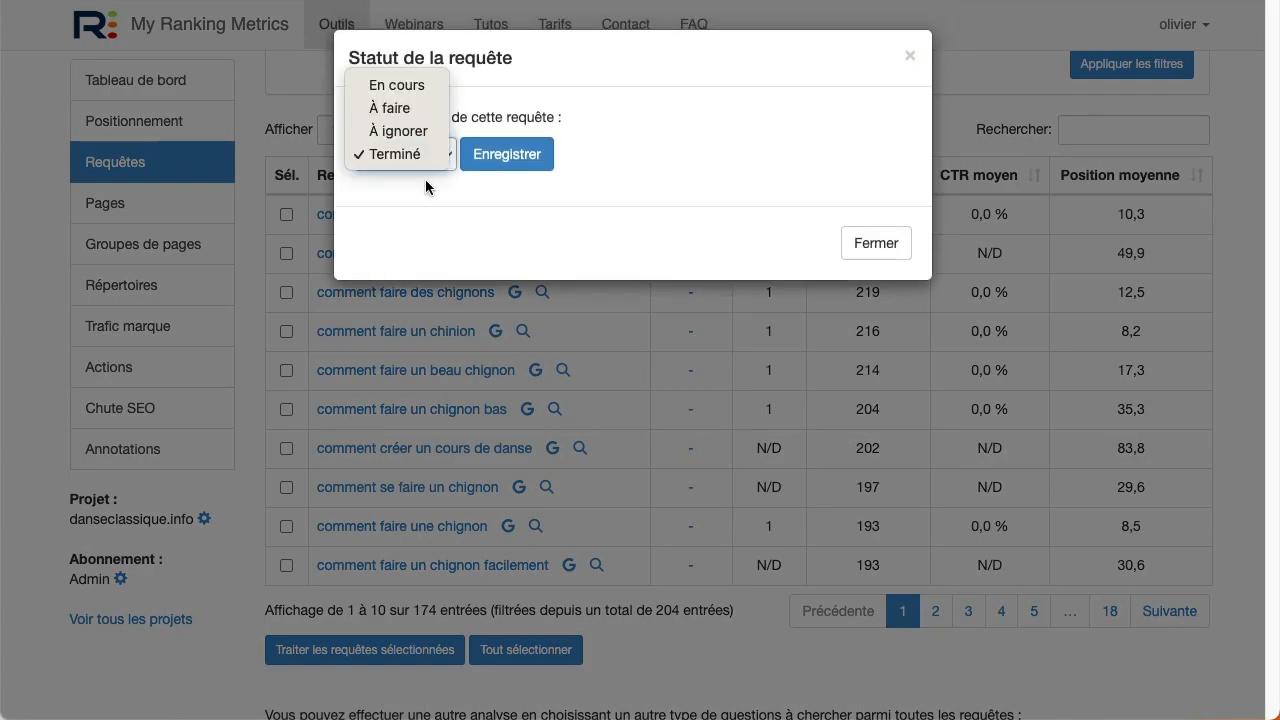
pyautogui.click(398, 108)
pyautogui.click(488, 154)
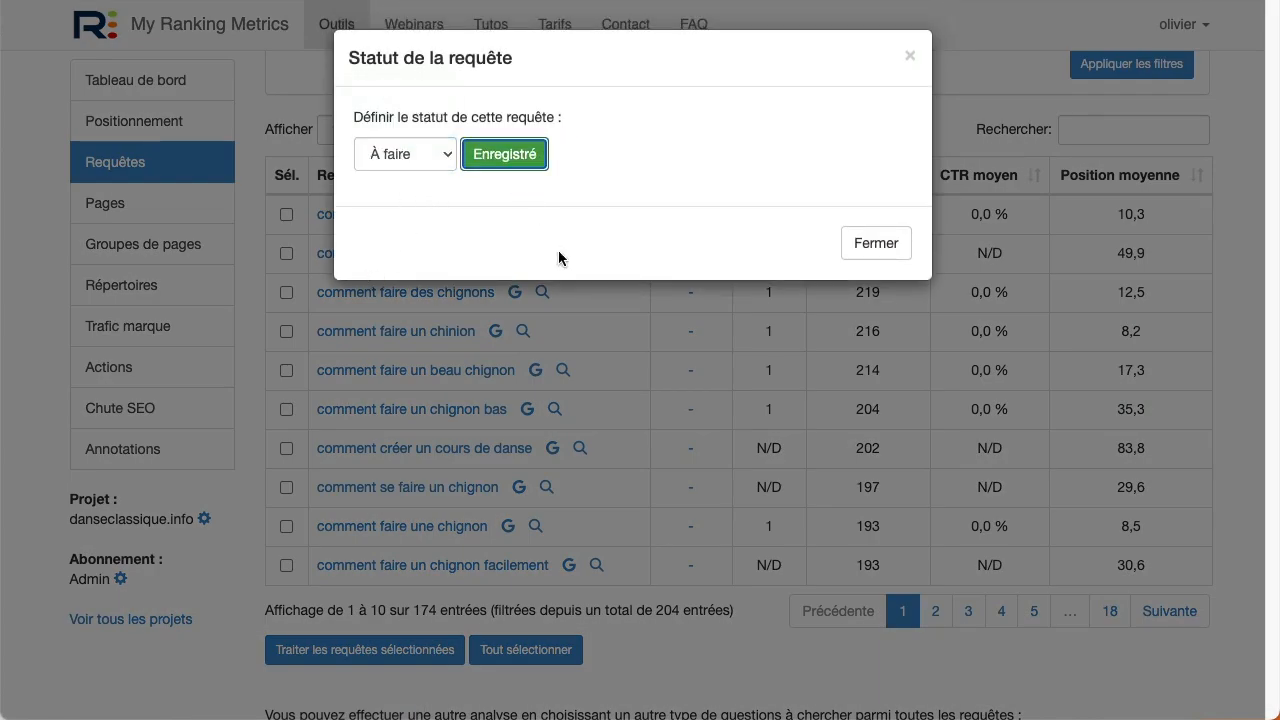
pyautogui.click(880, 246)
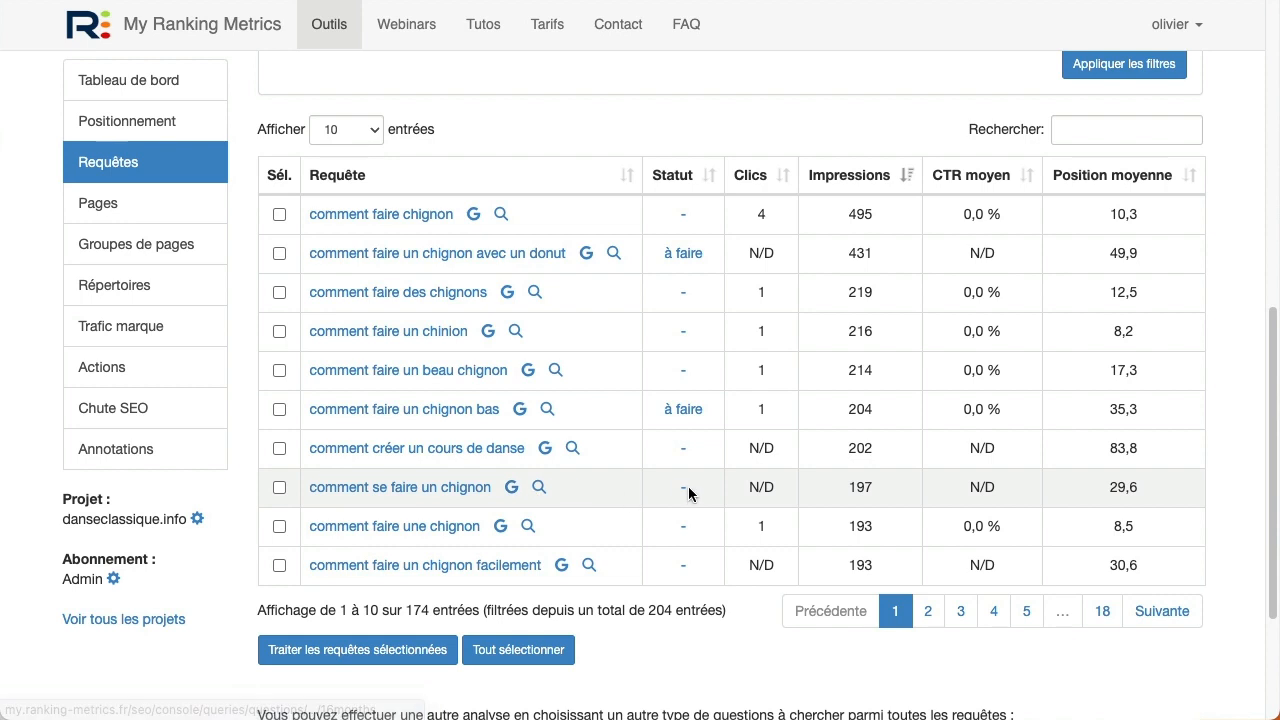
# Save the status À faire for the query "comment faire un chignon facilement".
pyautogui.scroll(4, 687, 493)
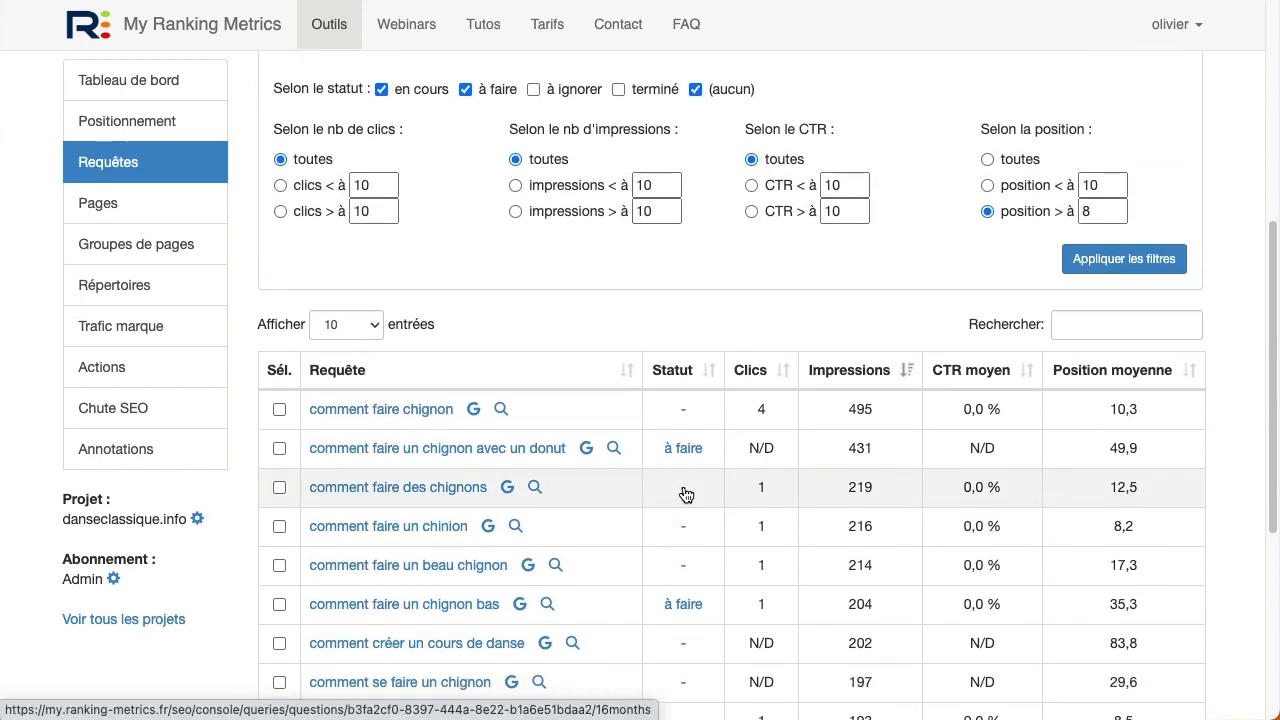
pyautogui.scroll(-3, 680, 640)
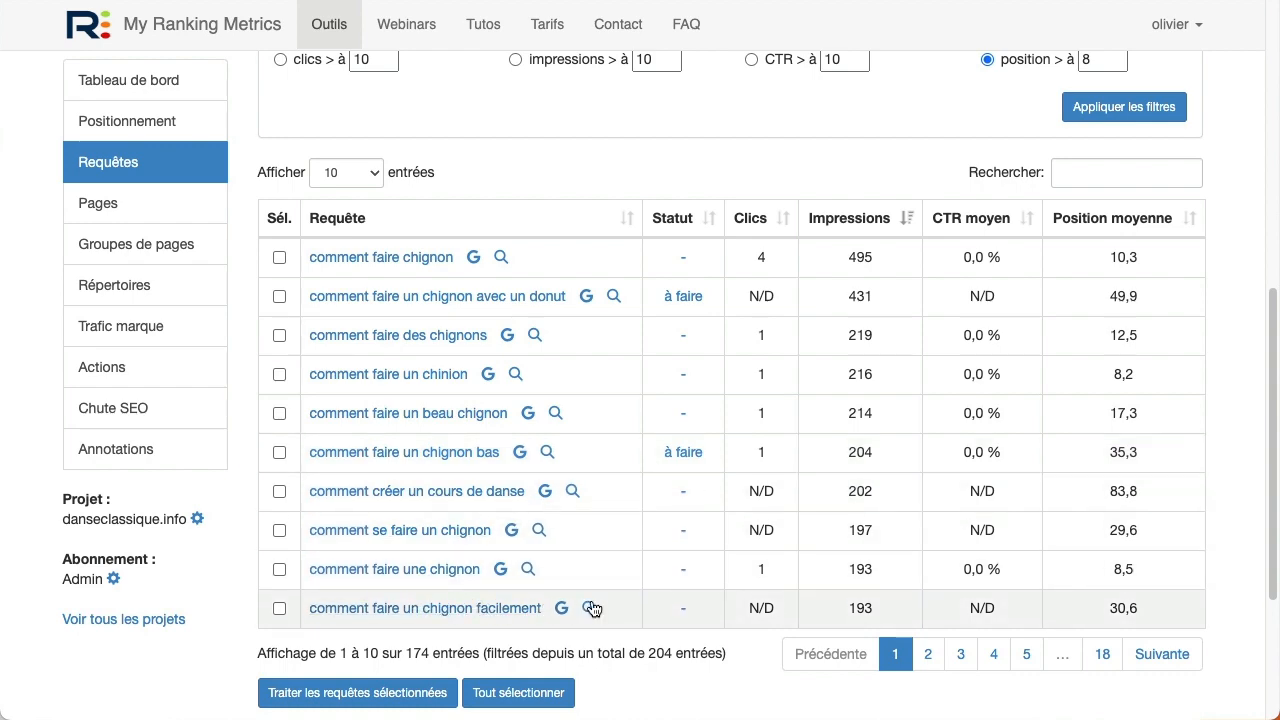
pyautogui.click(683, 608)
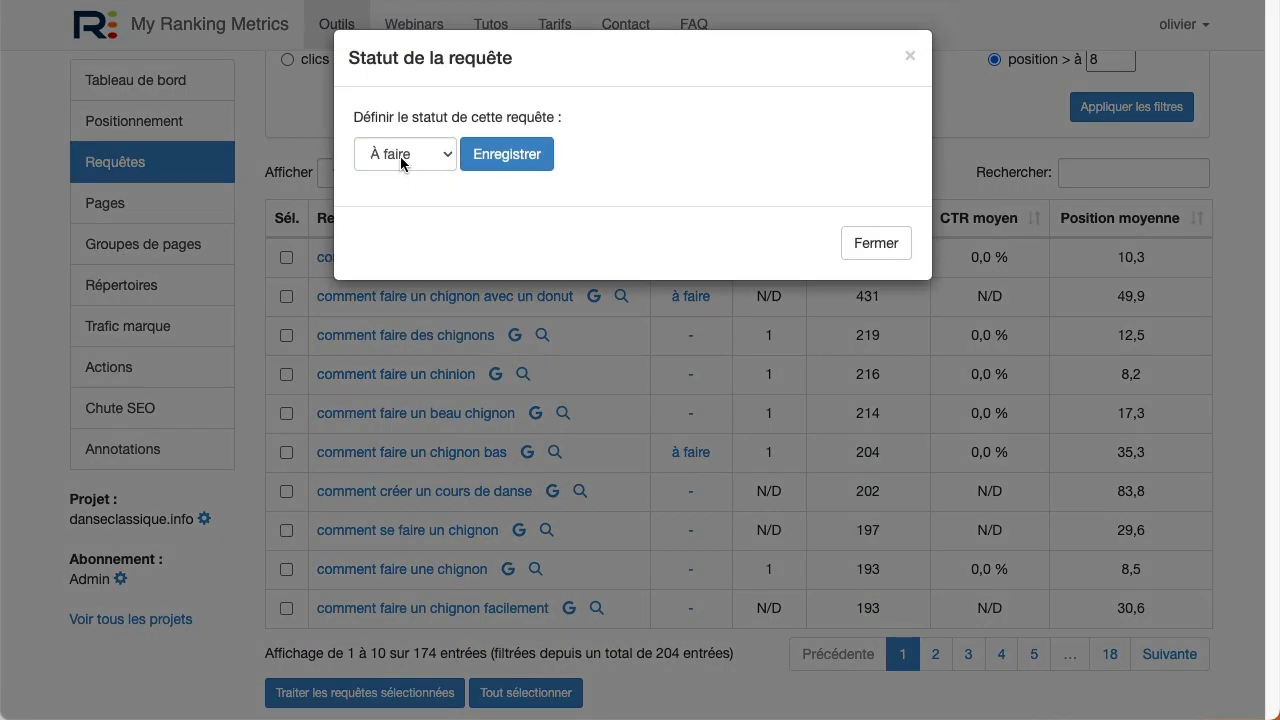
pyautogui.click(505, 154)
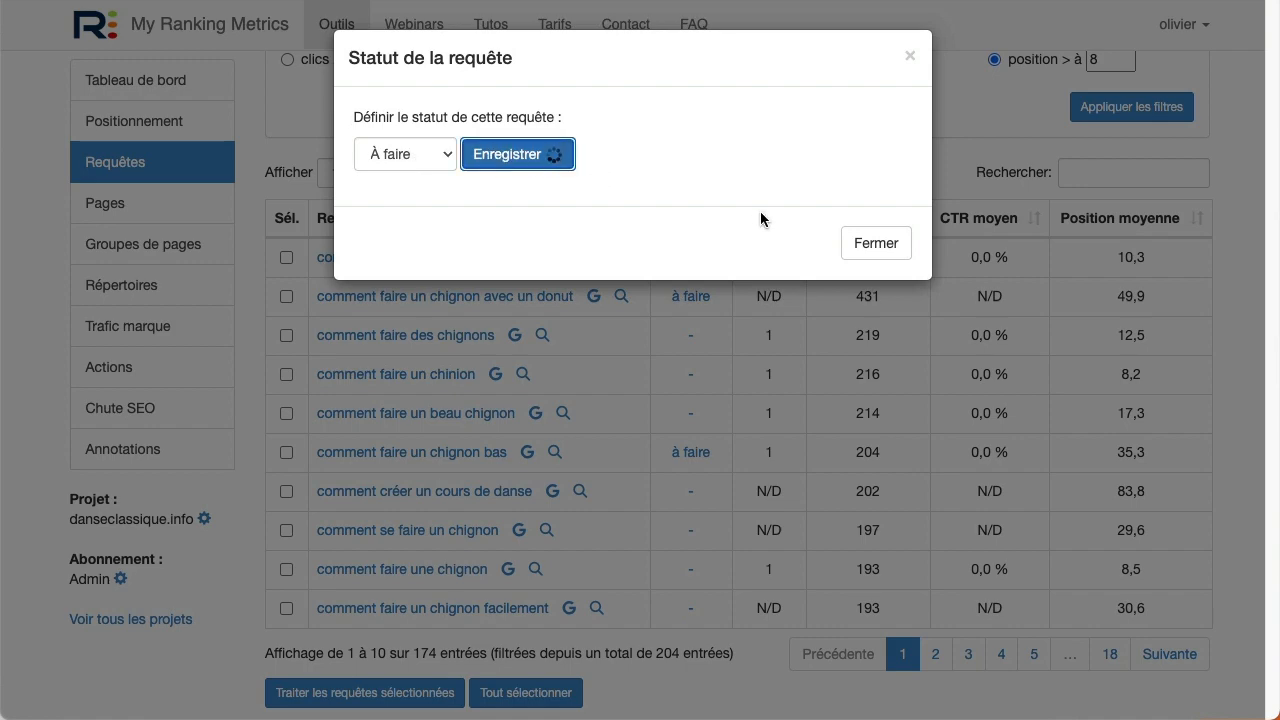
pyautogui.click(867, 246)
# Include the statuses À ignorer and Terminé in the query filter and apply it to the table.
pyautogui.scroll(4, 764, 460)
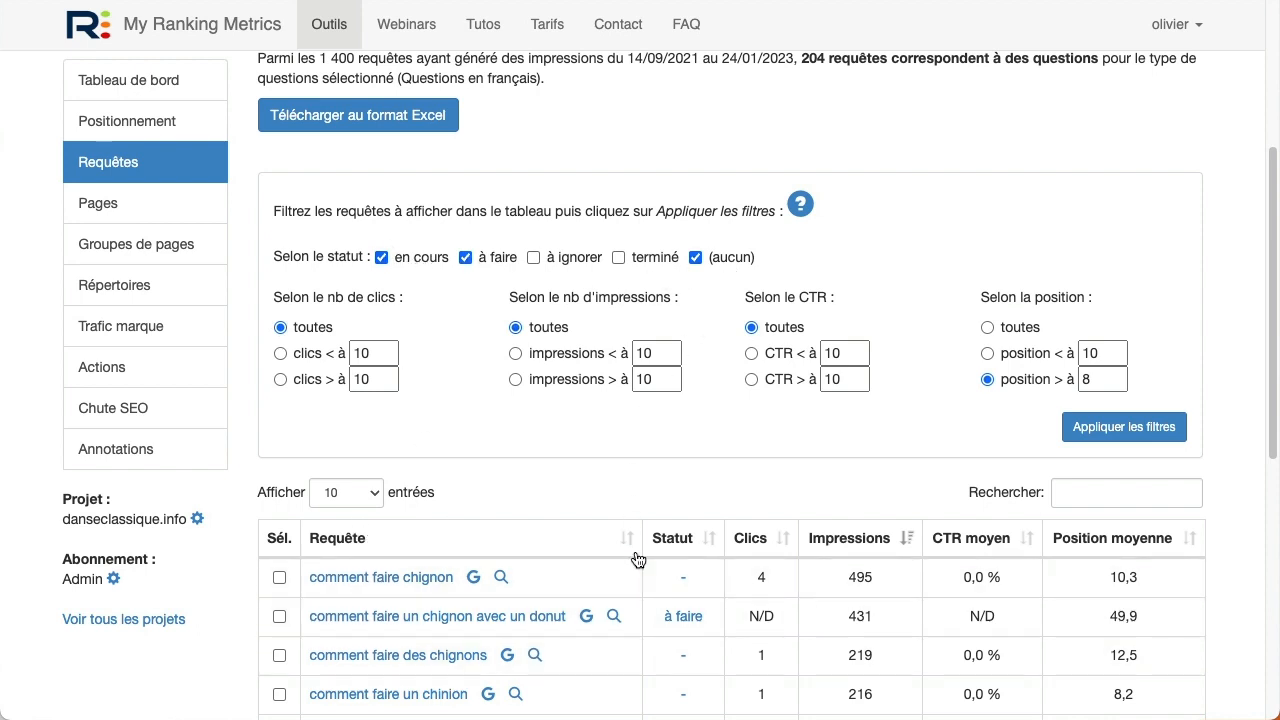
pyautogui.click(533, 257)
pyautogui.click(618, 257)
pyautogui.click(1080, 424)
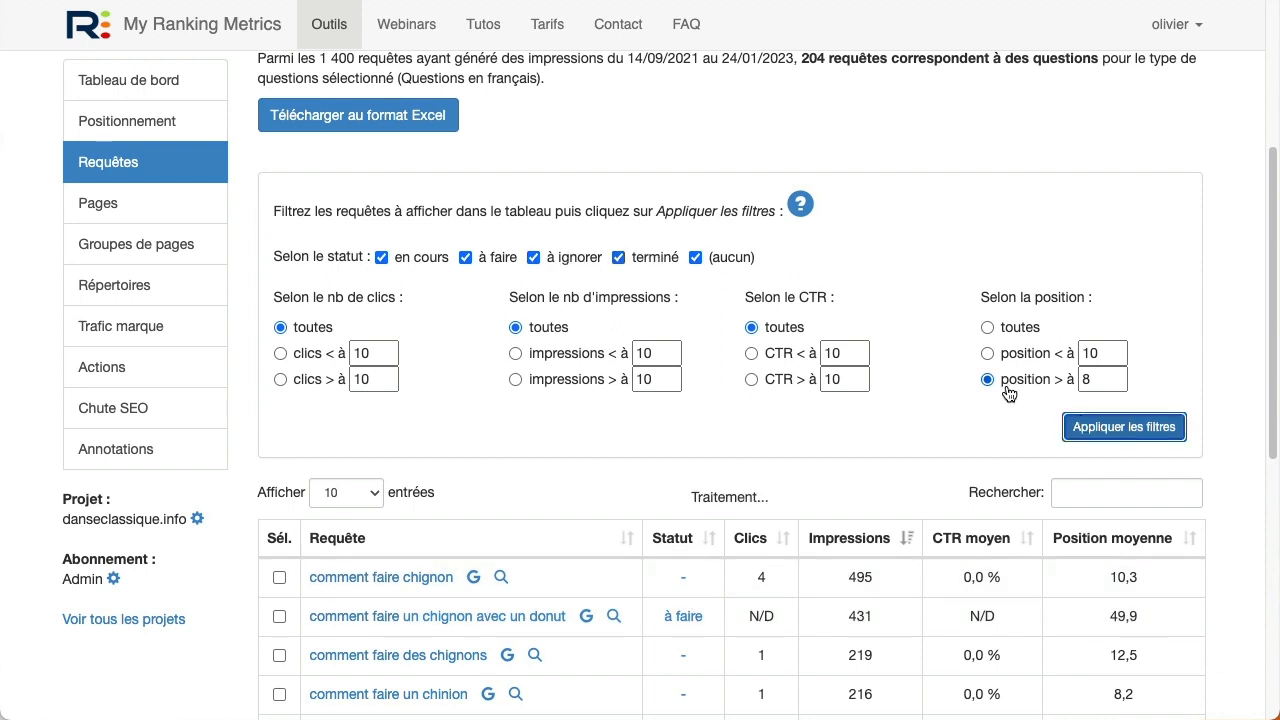
pyautogui.scroll(-3, 633, 417)
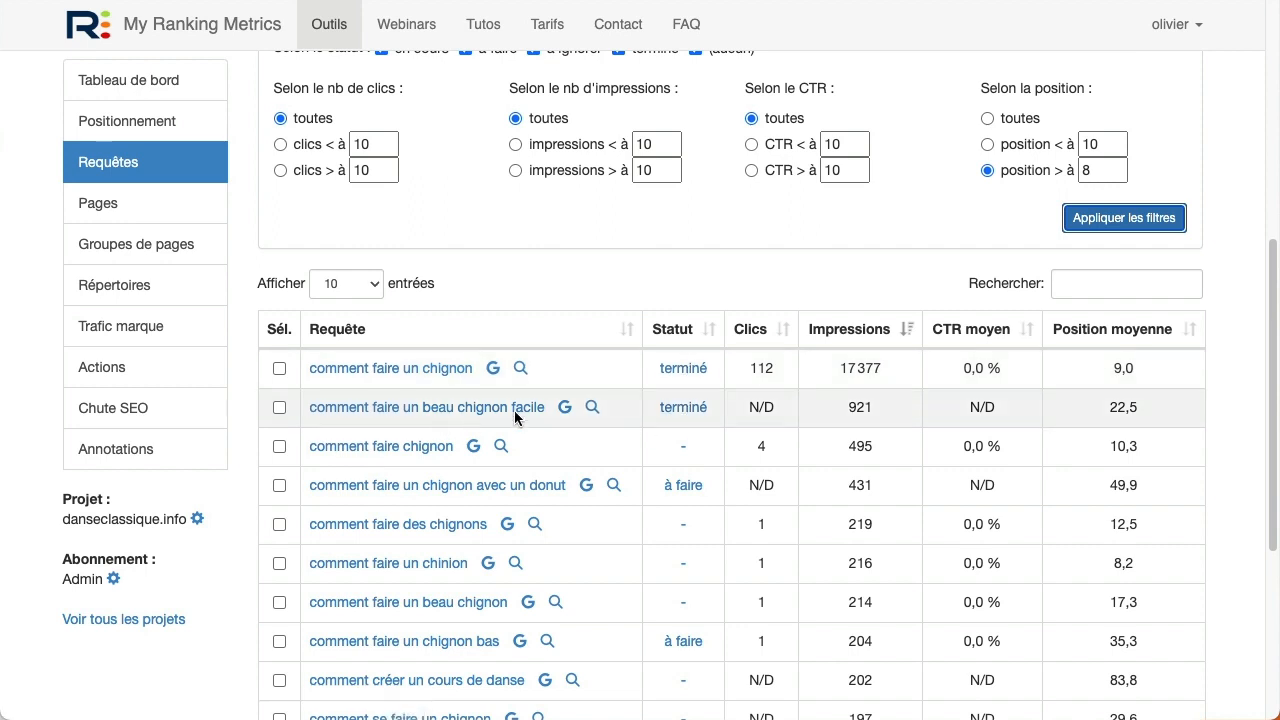
pyautogui.scroll(-2, 749, 597)
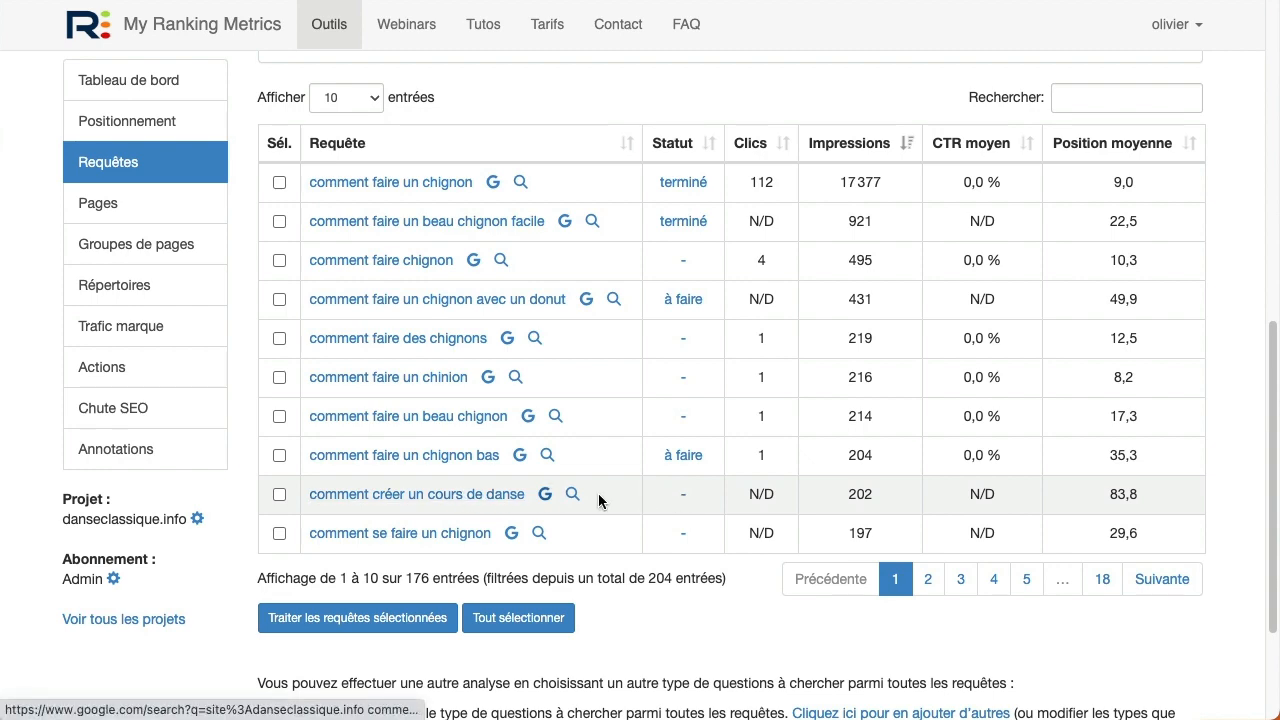
pyautogui.click(682, 494)
pyautogui.click(405, 154)
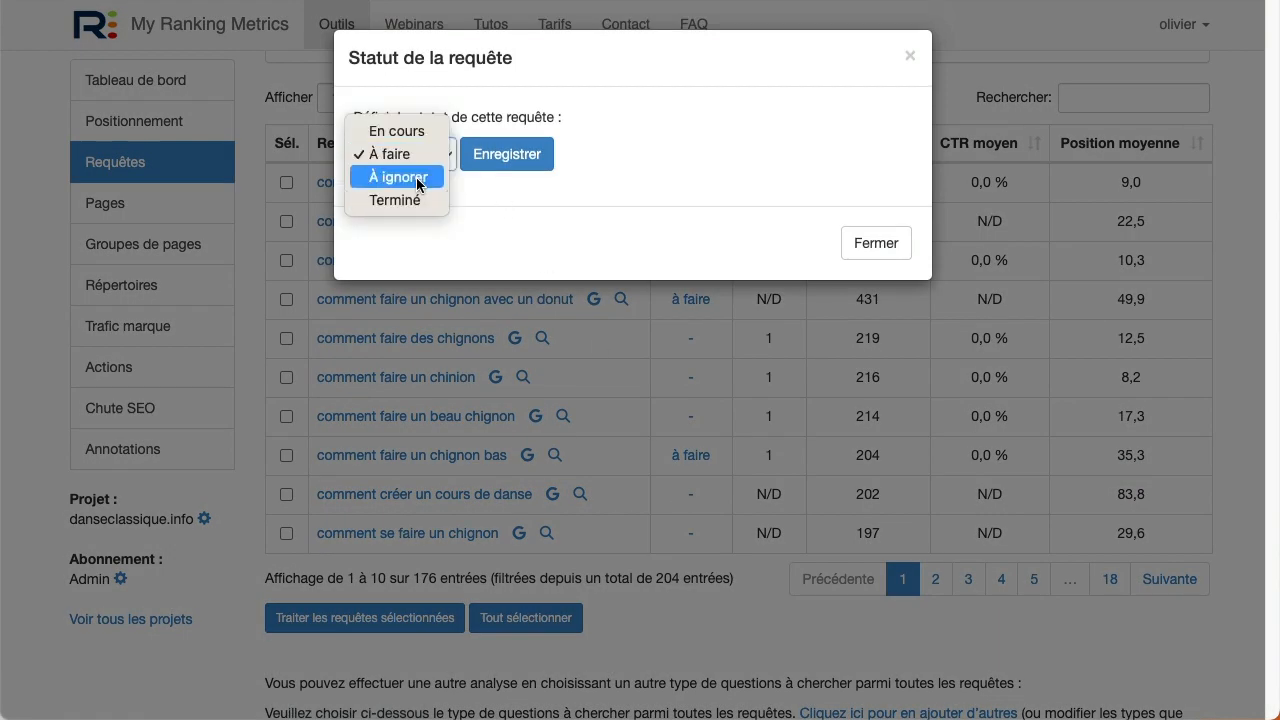
pyautogui.click(418, 174)
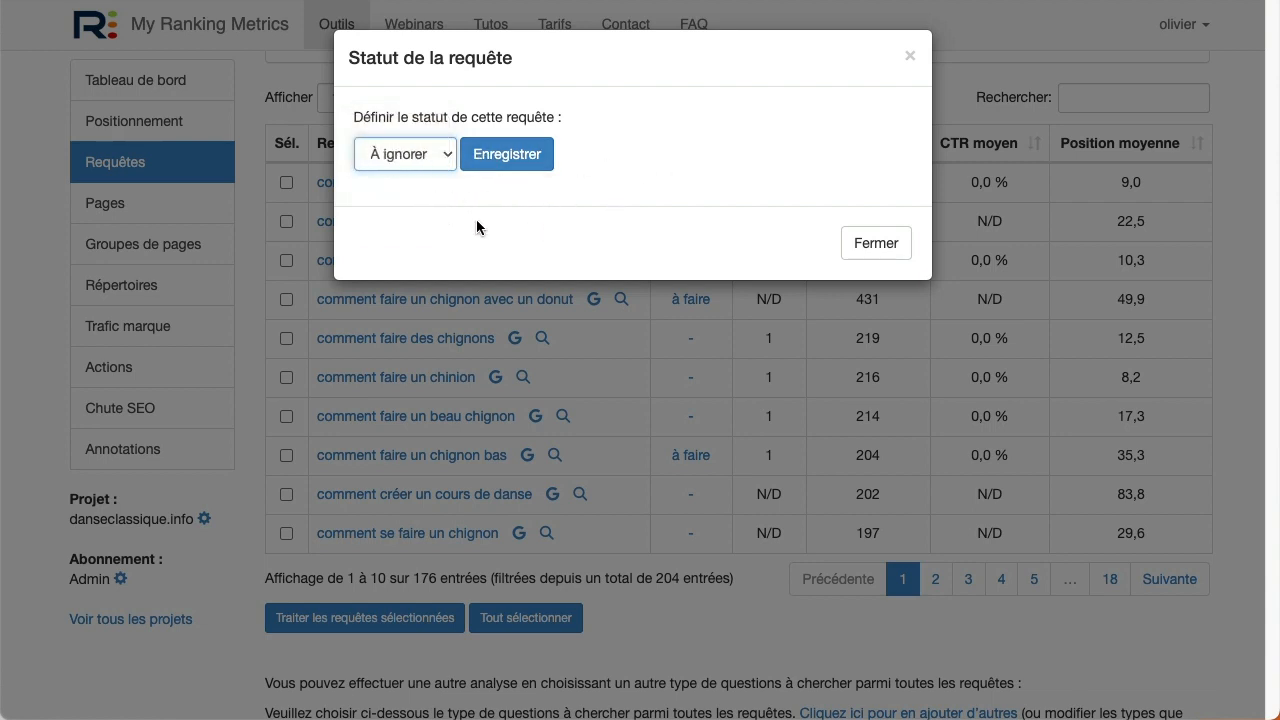
pyautogui.click(885, 245)
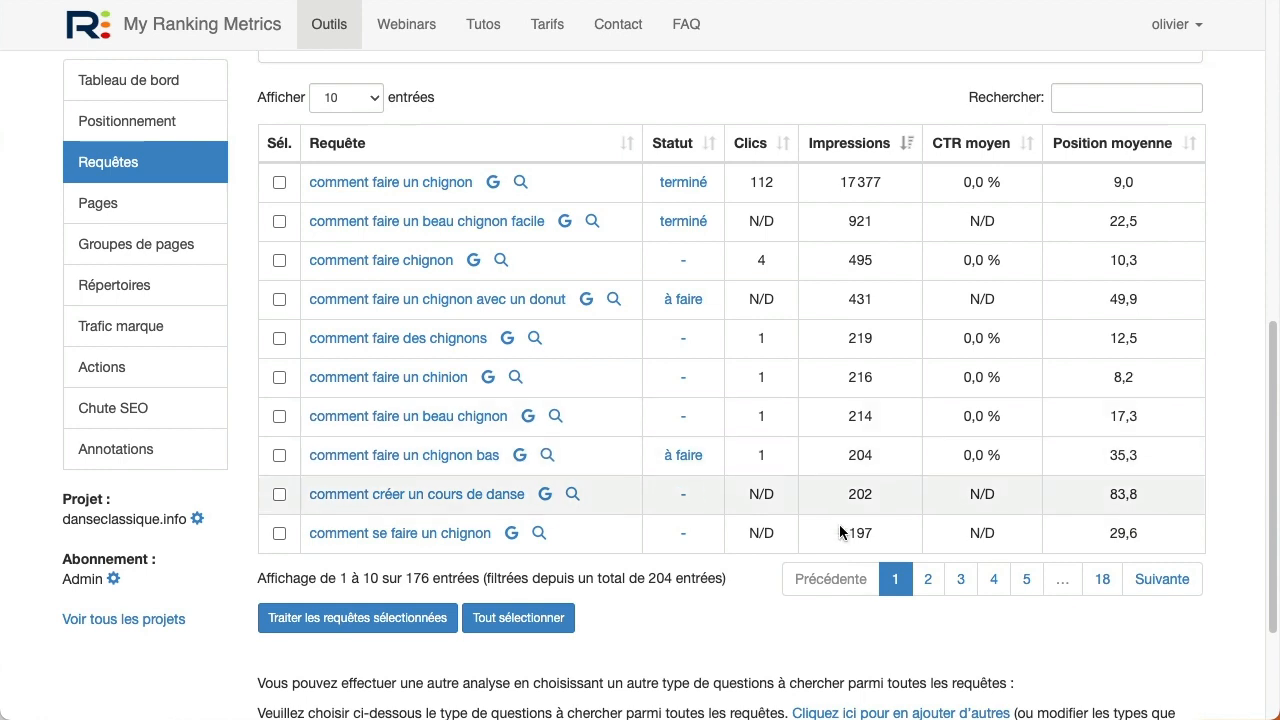
# Browse the filtered question queries on result pages 2 to 4.
pyautogui.click(929, 580)
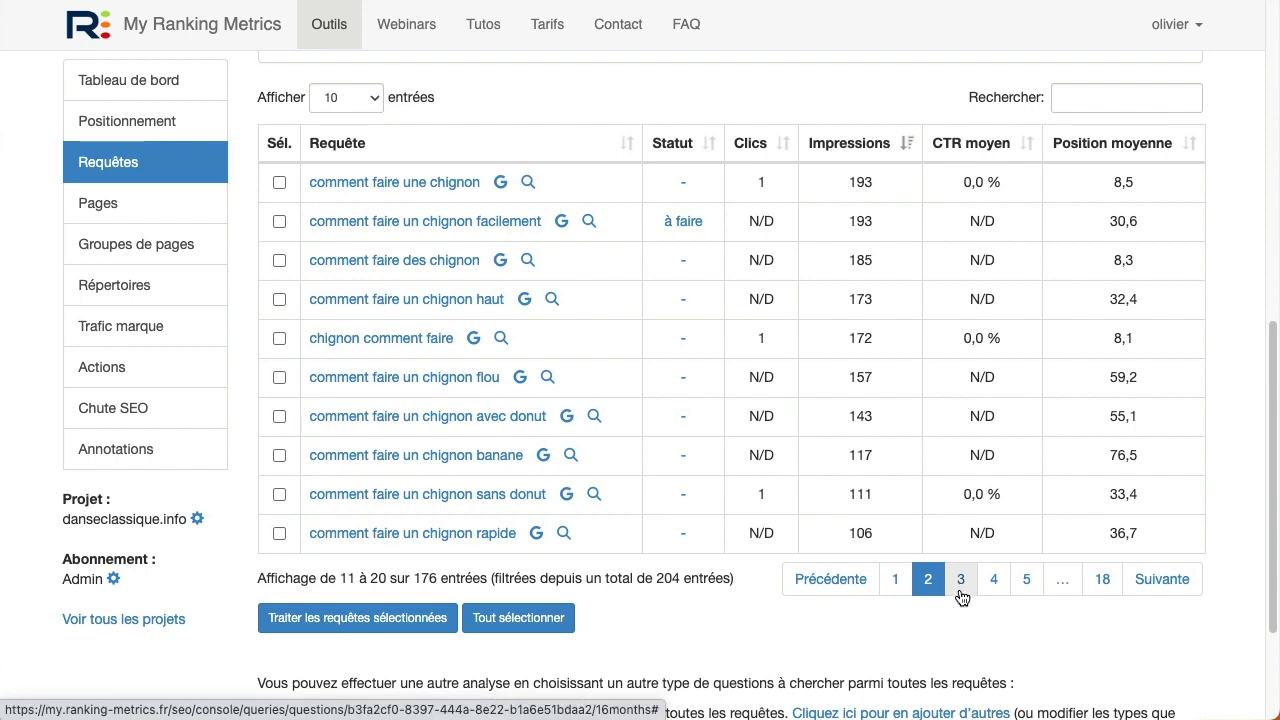
pyautogui.click(963, 585)
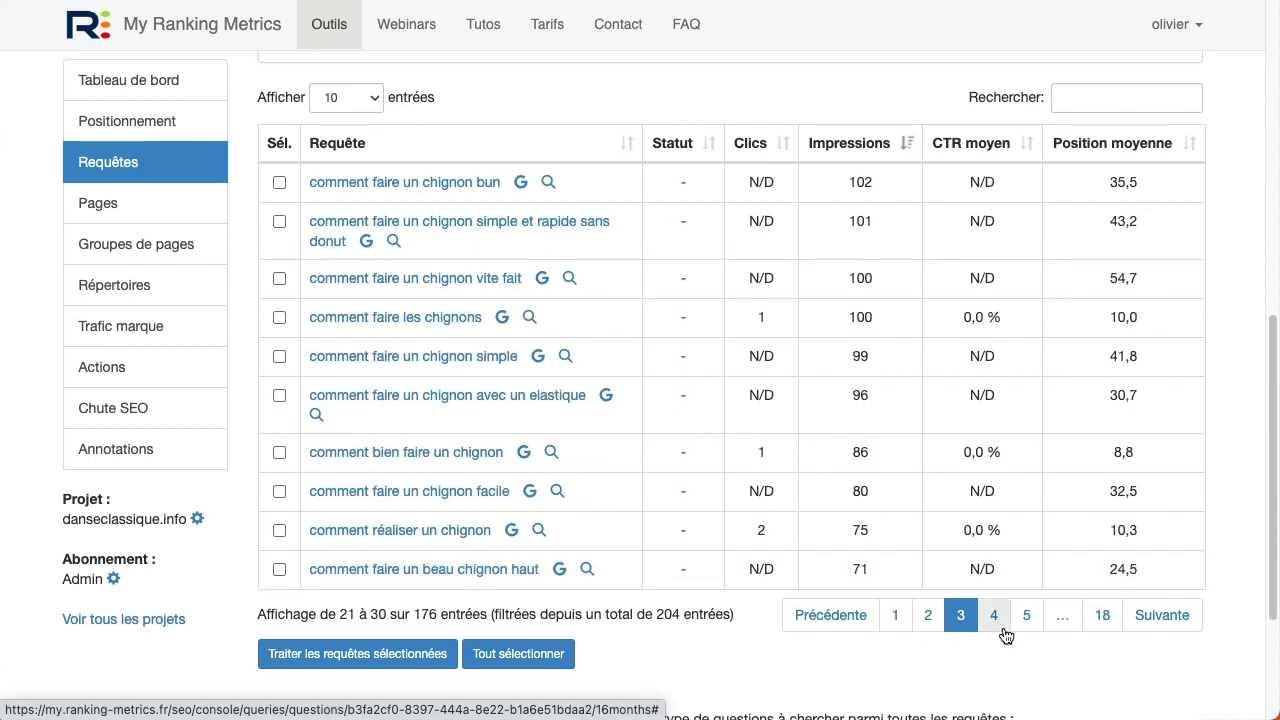
pyautogui.click(995, 620)
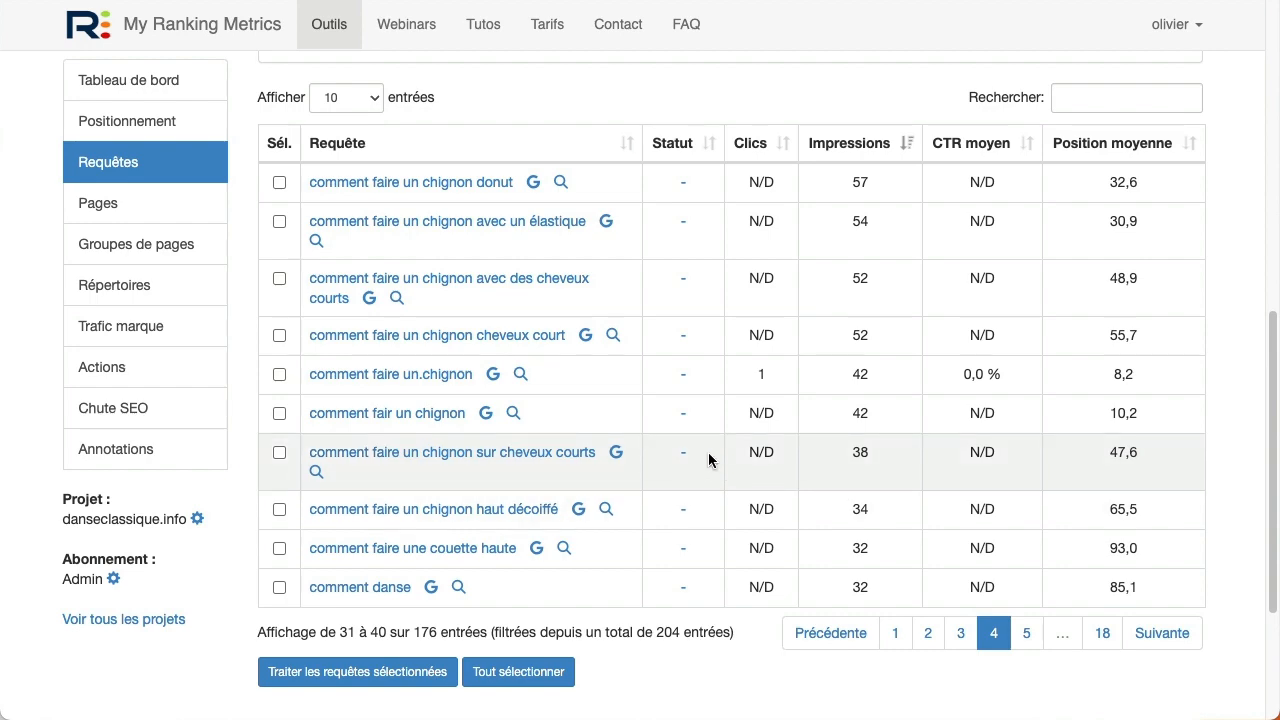
# Restrict the question query filter to the status À faire only, apply it and check the filtered table.
pyautogui.scroll(5, 708, 452)
pyautogui.click(412, 362)
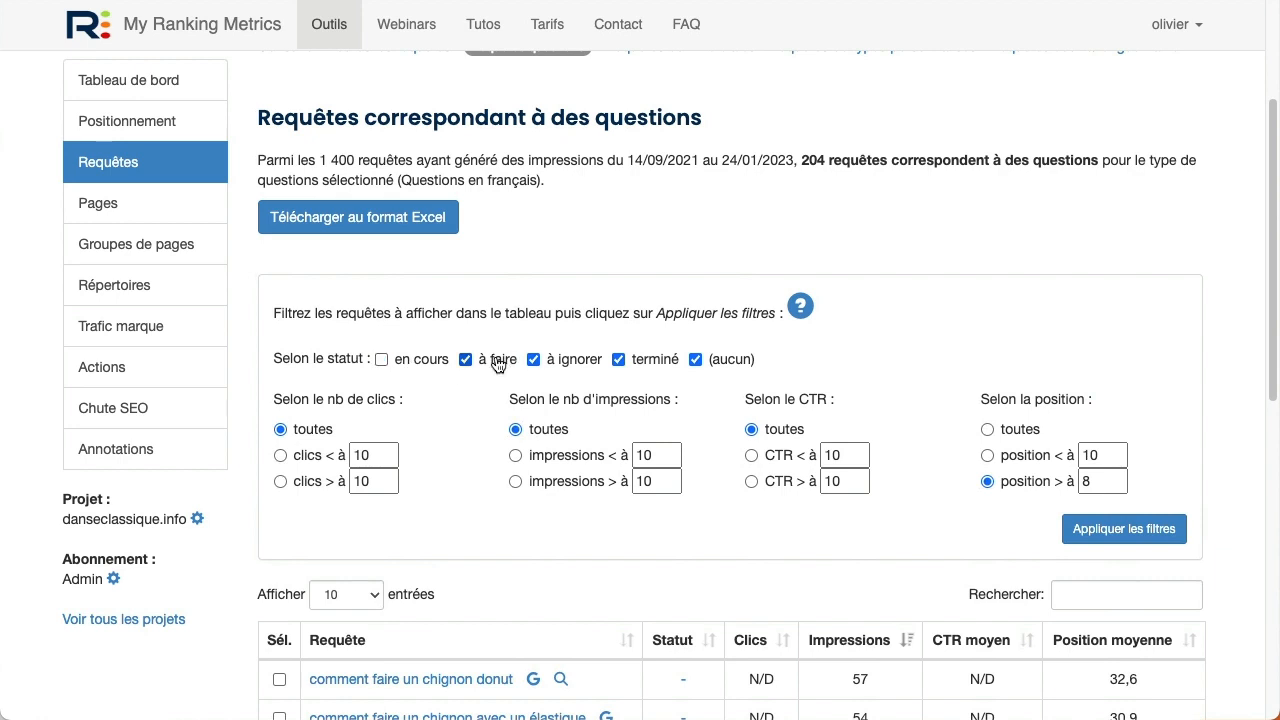
pyautogui.click(465, 360)
pyautogui.click(498, 368)
pyautogui.click(556, 363)
pyautogui.click(656, 365)
pyautogui.click(718, 362)
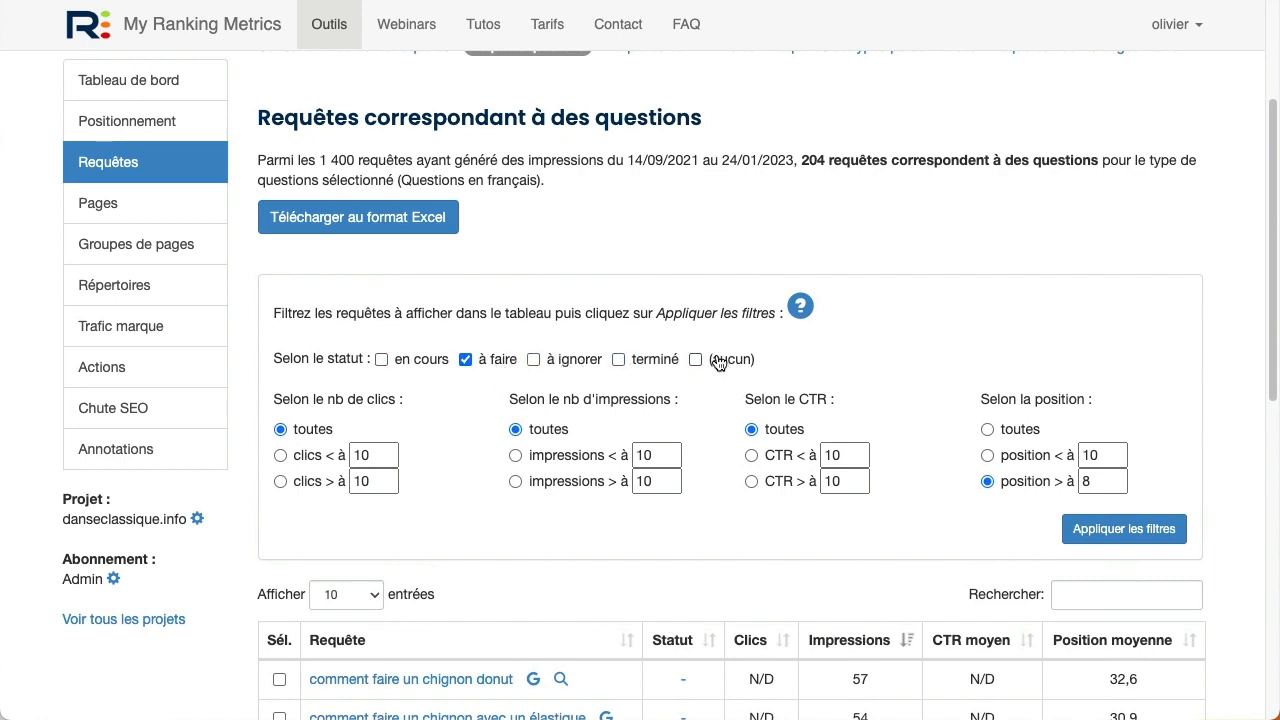
pyautogui.click(1142, 529)
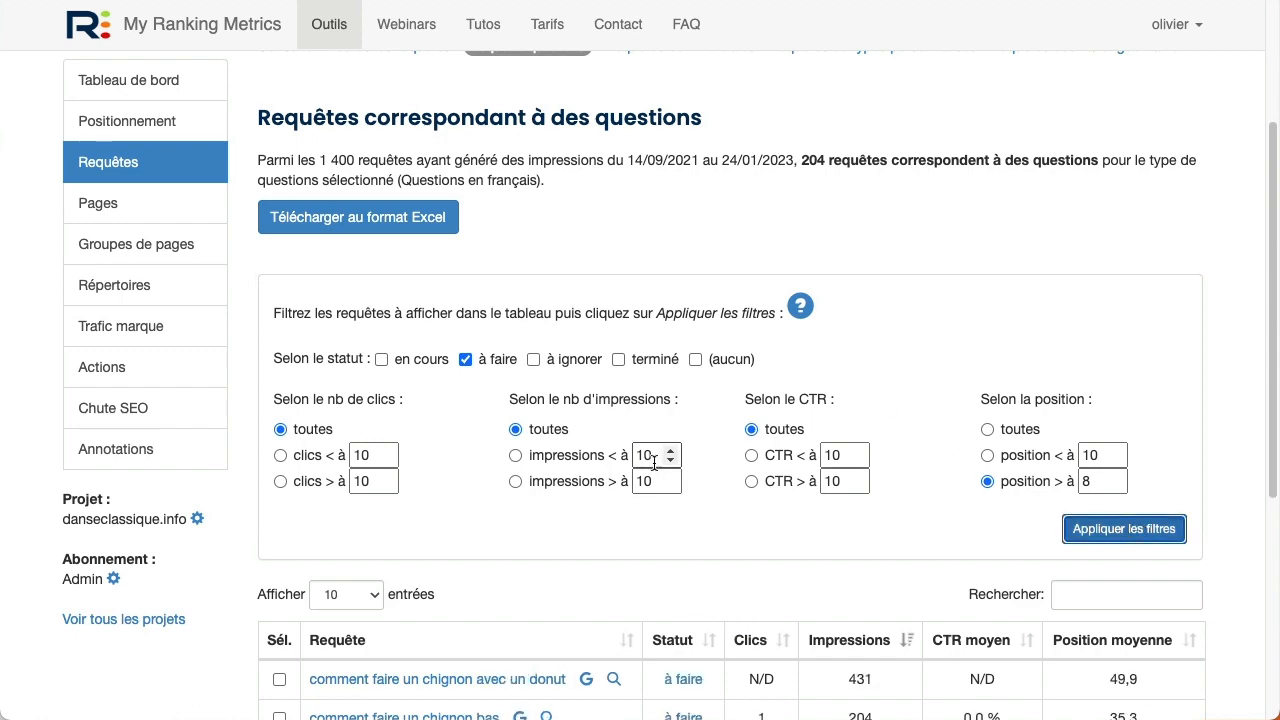
pyautogui.scroll(-3, 715, 385)
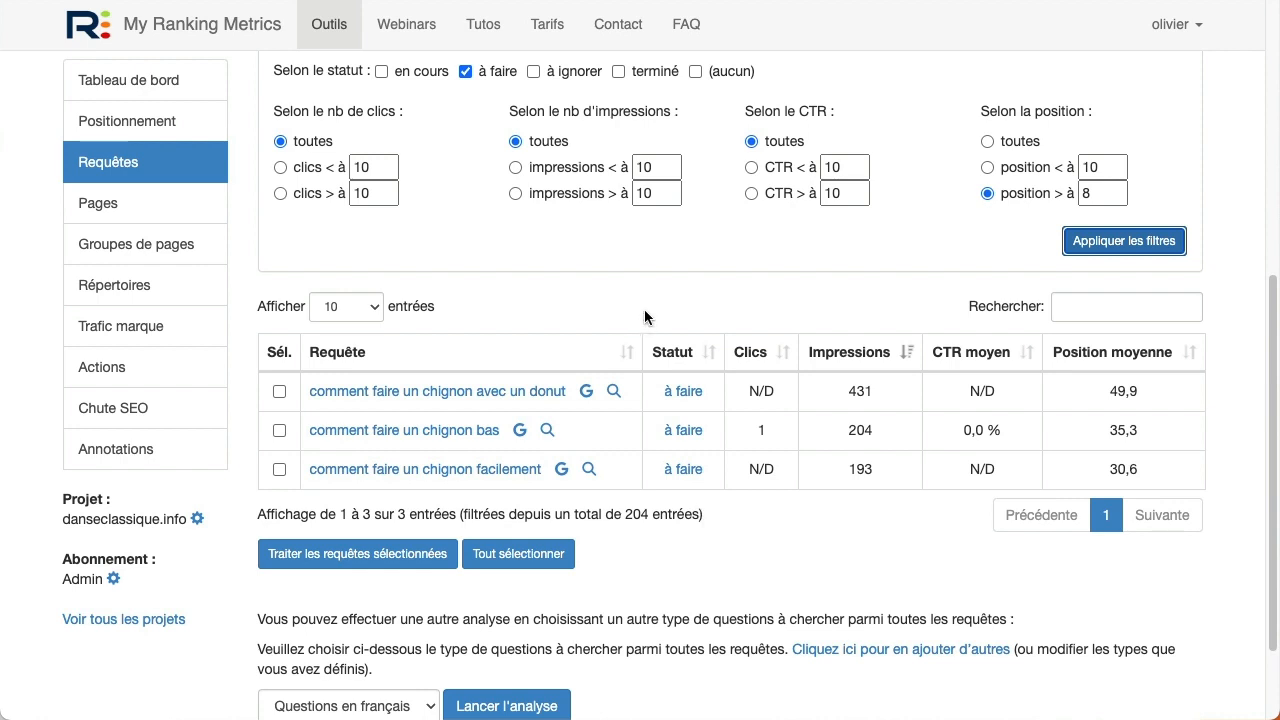
pyautogui.click(695, 274)
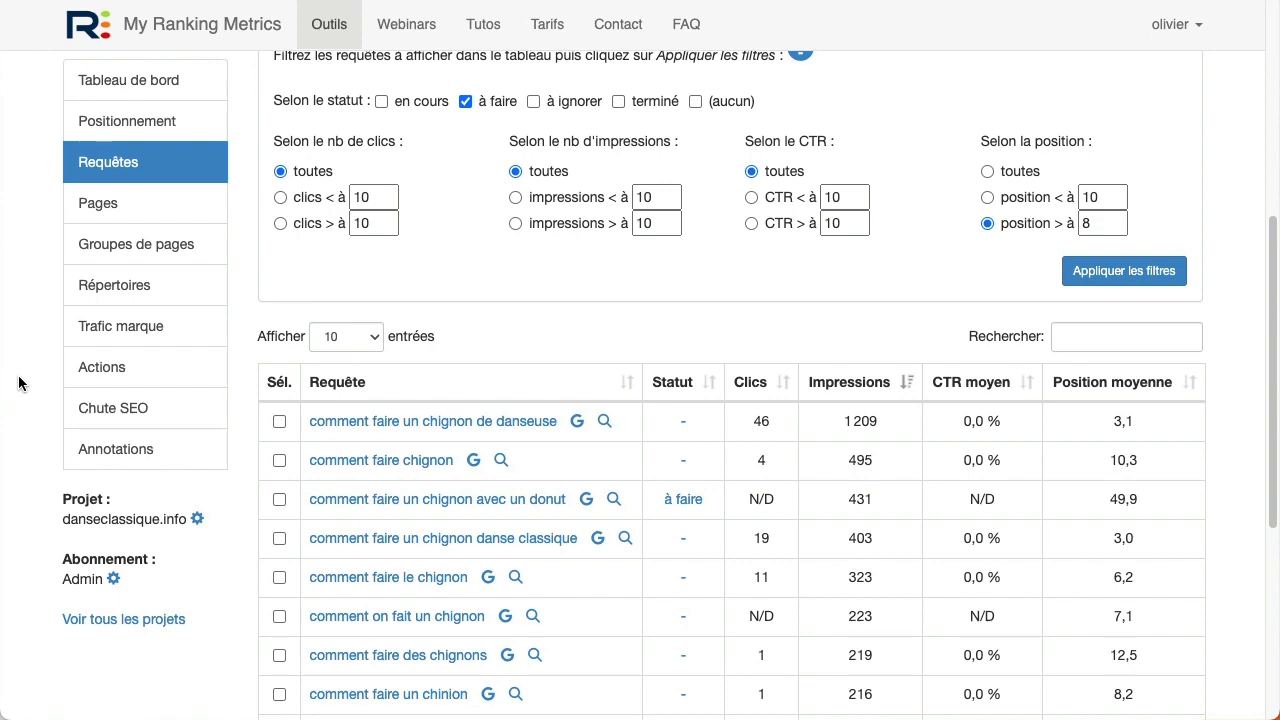
# Start adding a new SEO action follow-up and tag it Optimisation éditoriale and Maillage interne.
pyautogui.click(103, 367)
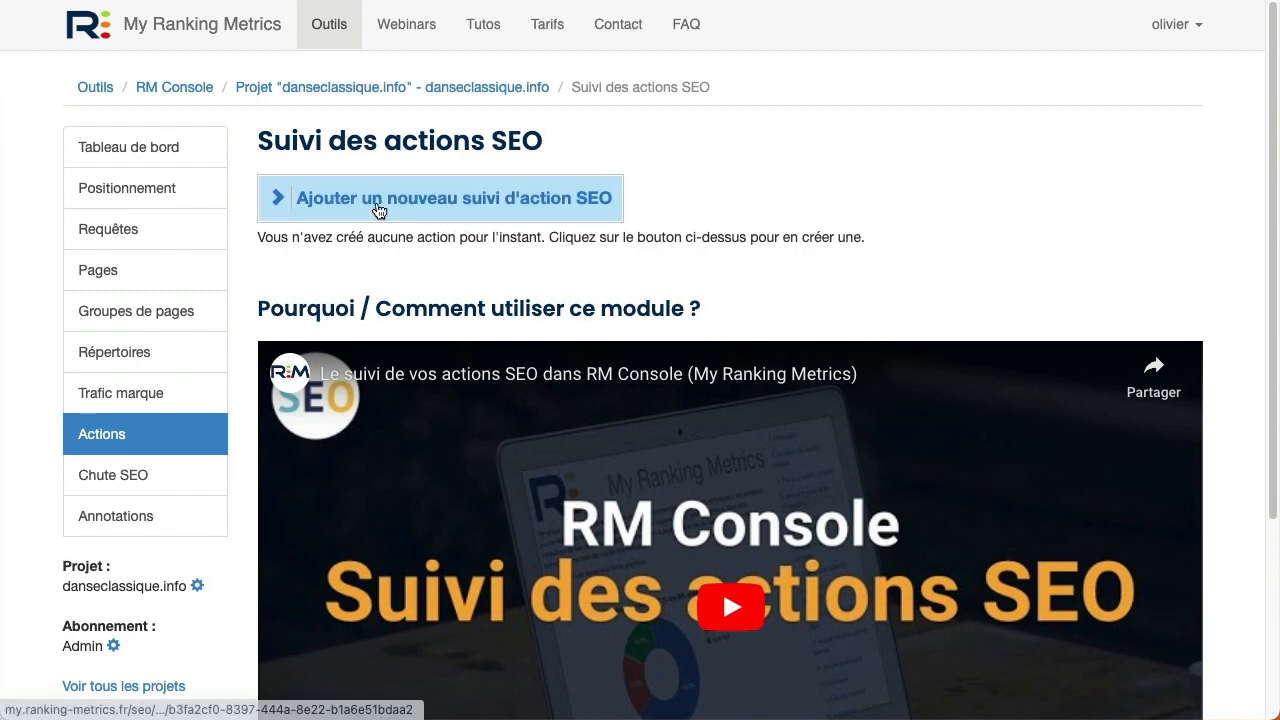
pyautogui.click(463, 211)
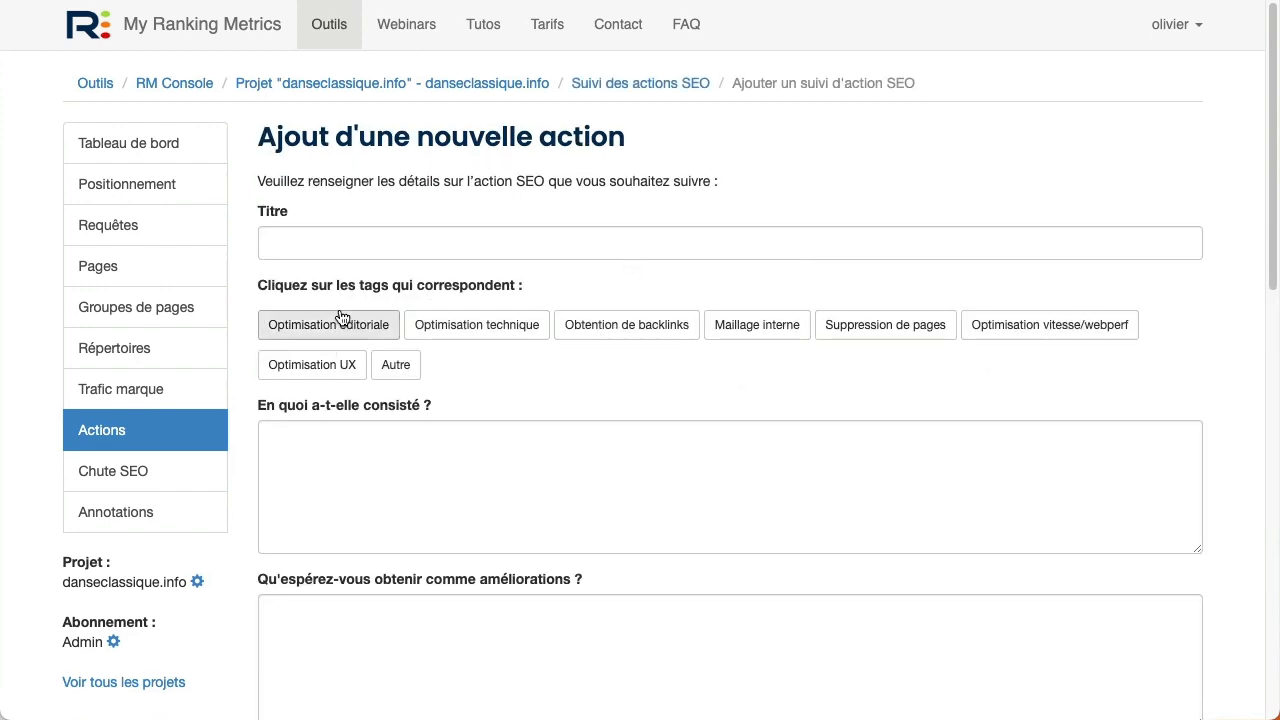
pyautogui.click(336, 330)
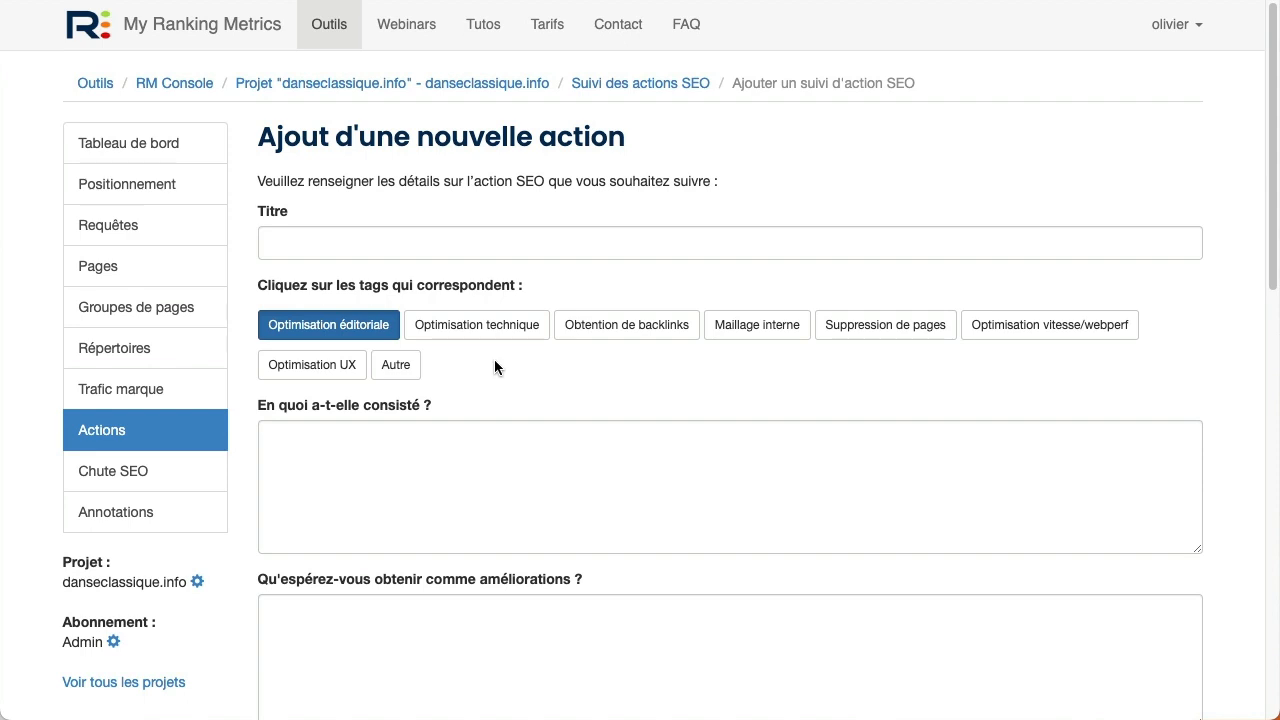
pyautogui.click(765, 336)
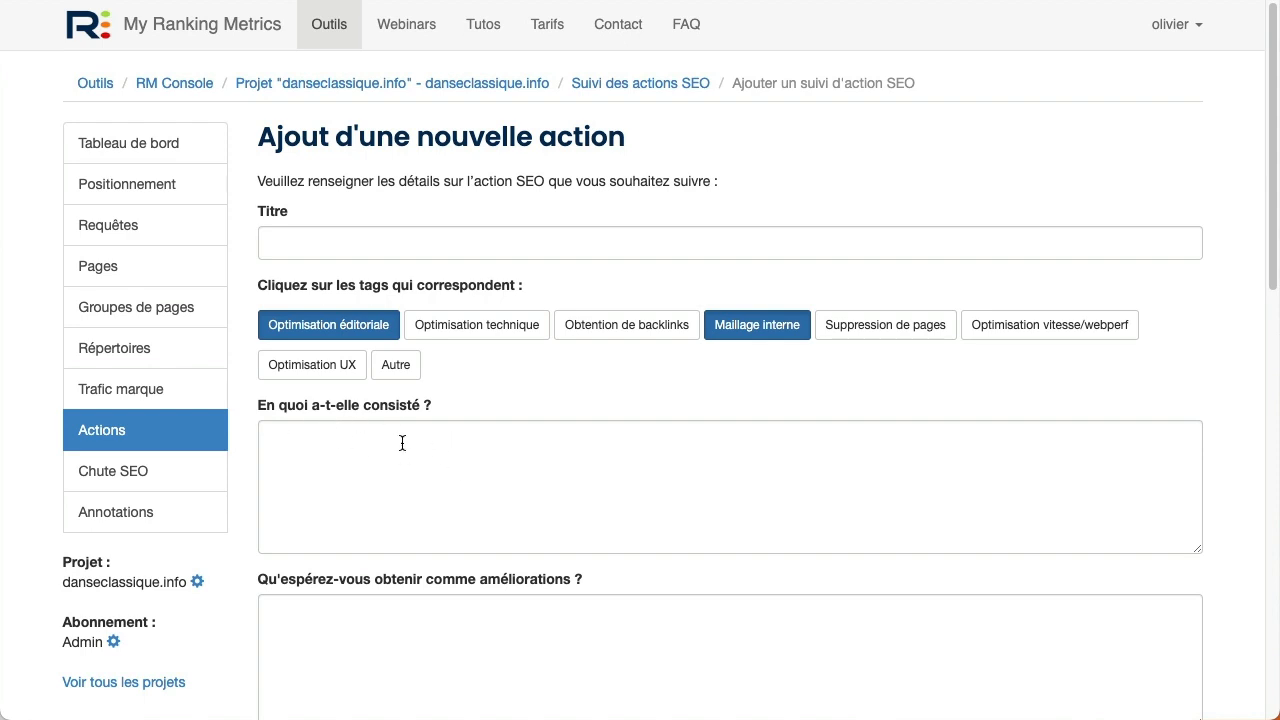
# Review the new action's remaining fields and recommended analysis durations, and choose a list of URLs for the pages concerned.
pyautogui.scroll(-2, 400, 443)
pyautogui.scroll(-7, 494, 397)
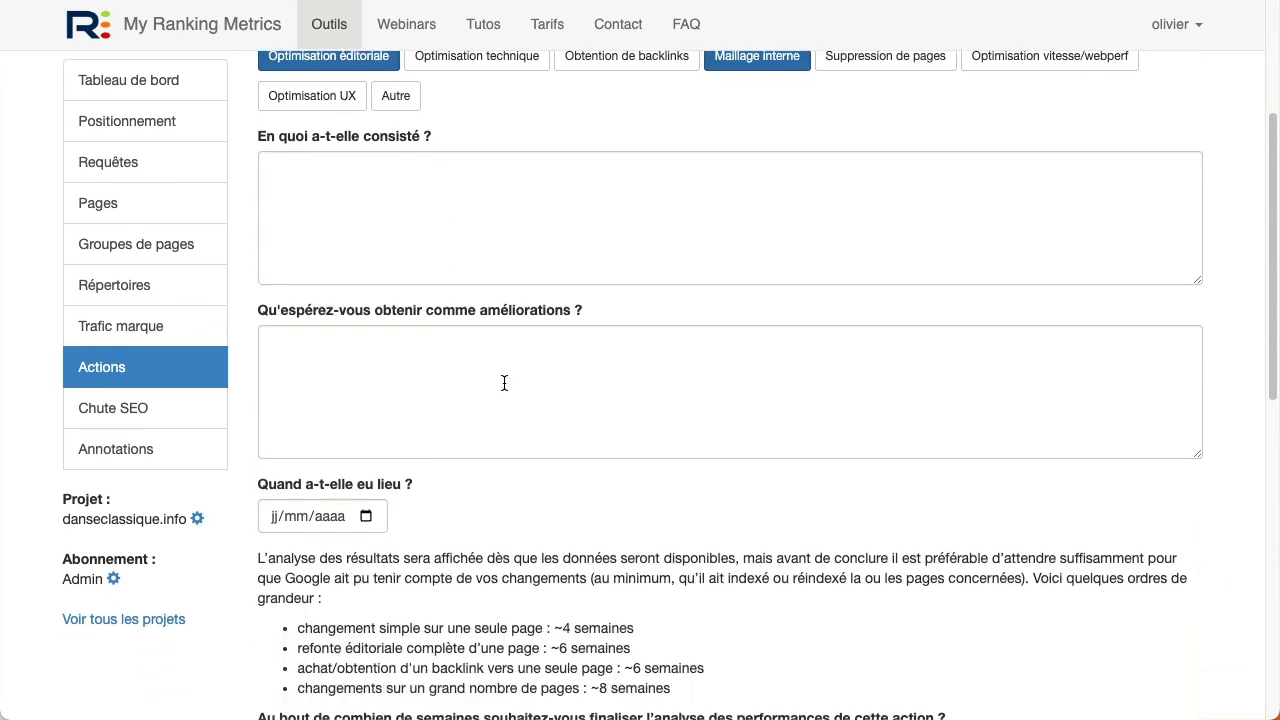
pyautogui.scroll(-4, 483, 264)
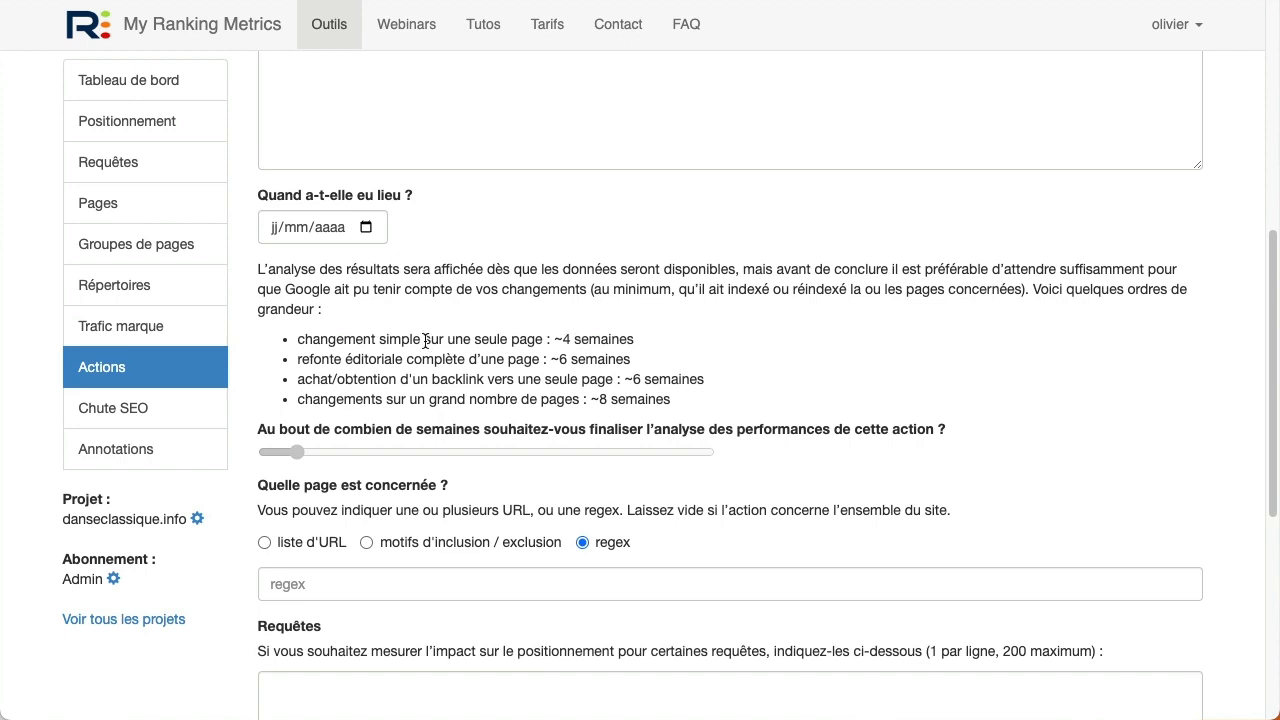
pyautogui.moveTo(318, 366); pyautogui.dragTo(489, 360)
pyautogui.click(533, 363)
pyautogui.click(305, 554)
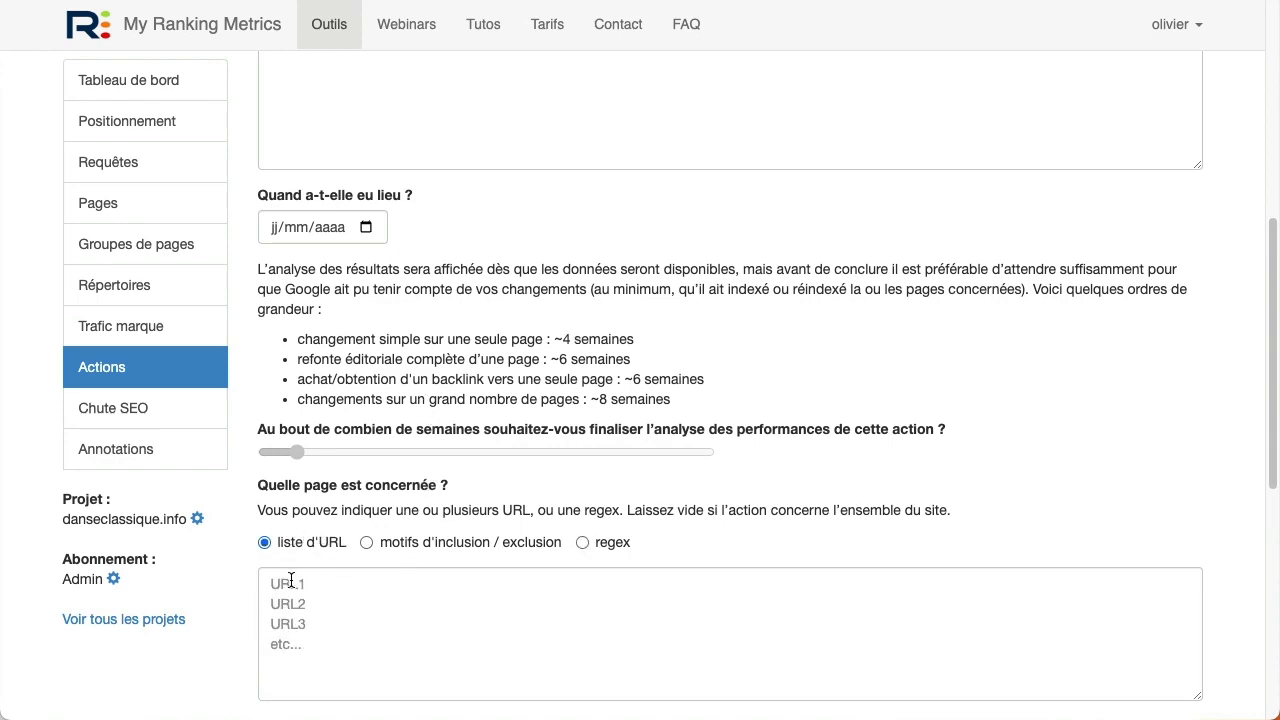
pyautogui.click(340, 600)
pyautogui.scroll(-5, 400, 450)
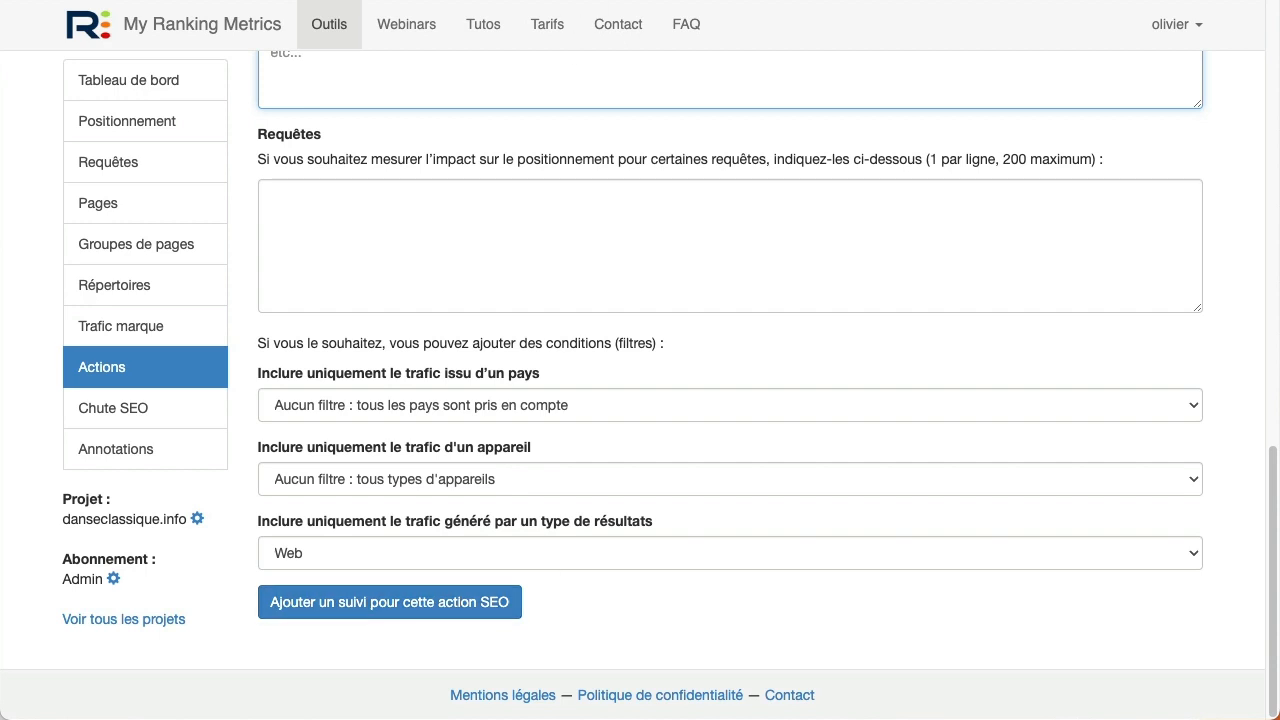
# Switch to the follow-up of the SEO action Page compagnies and examine its recap and before/after summary table.
pyautogui.click(636, 1)
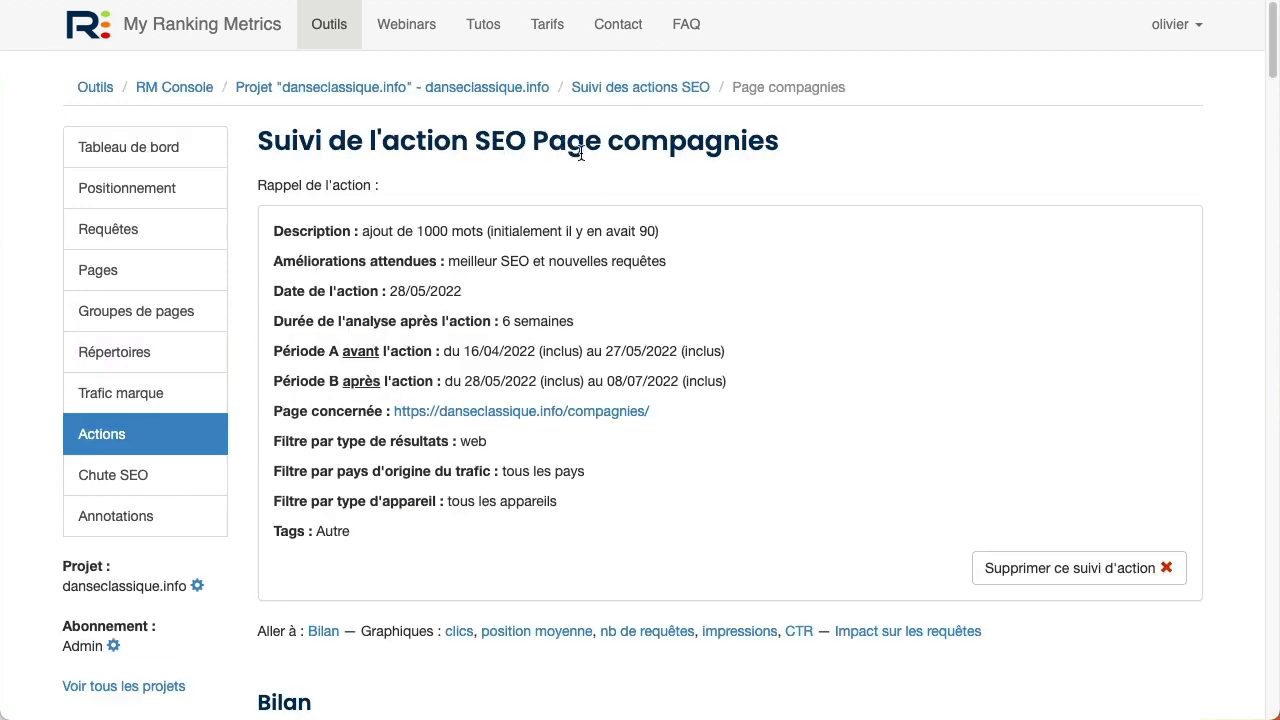
pyautogui.moveTo(549, 148); pyautogui.dragTo(782, 142)
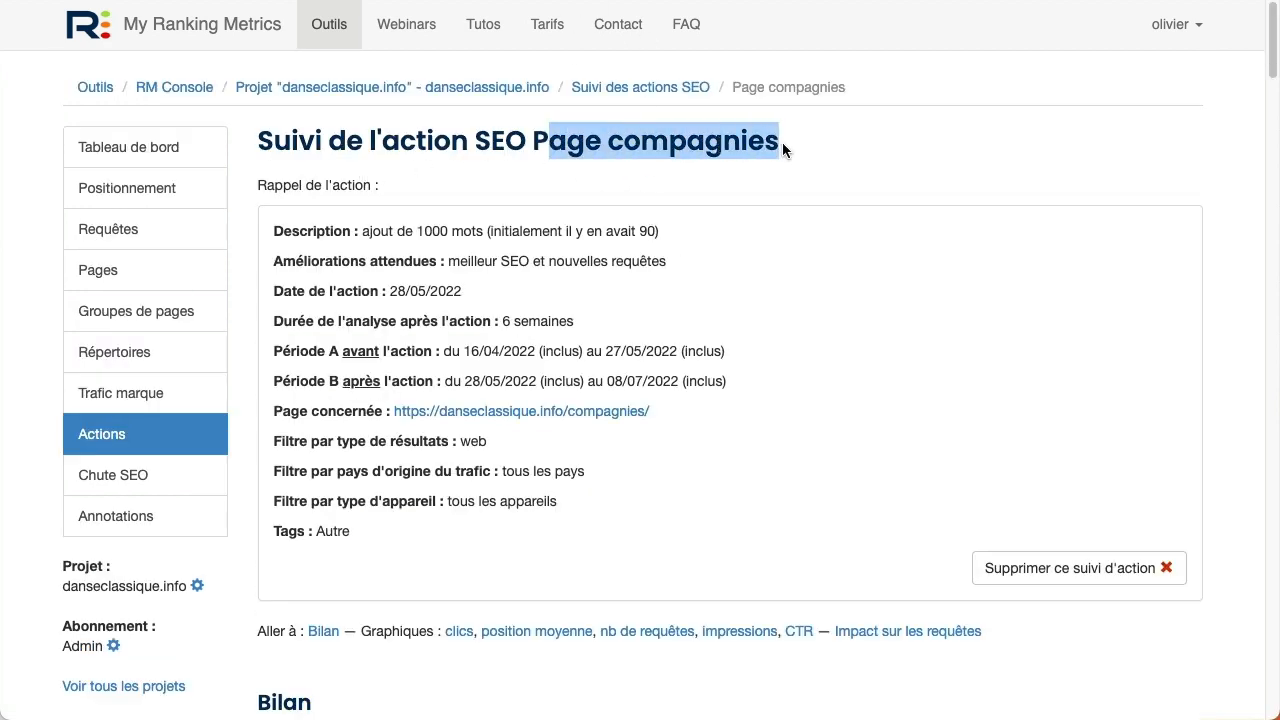
pyautogui.click(716, 150)
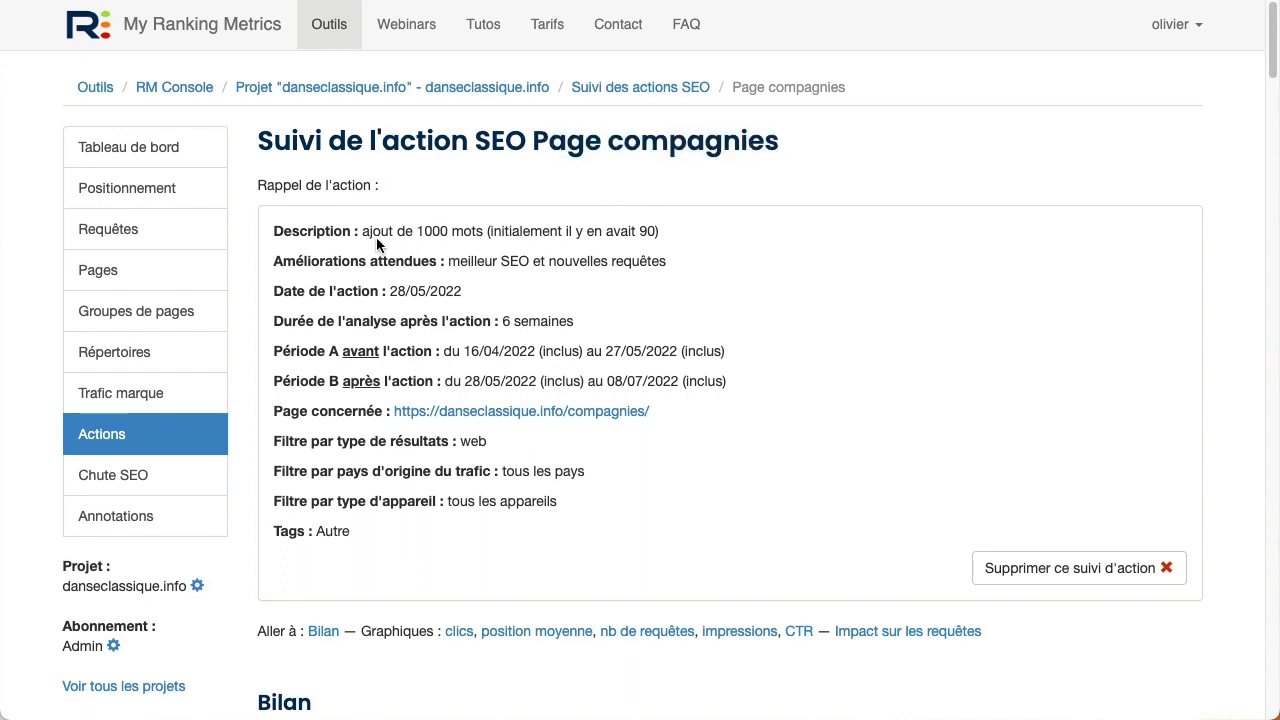
pyautogui.moveTo(384, 233); pyautogui.dragTo(640, 231)
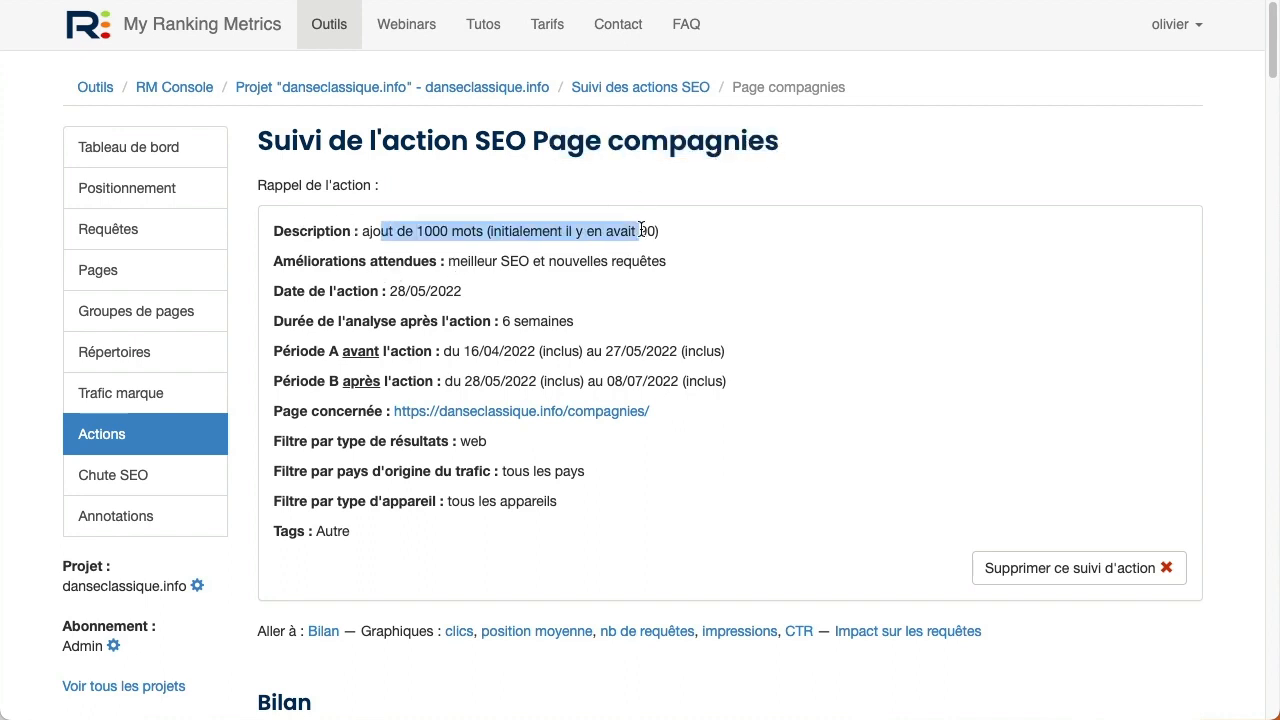
pyautogui.click(417, 290)
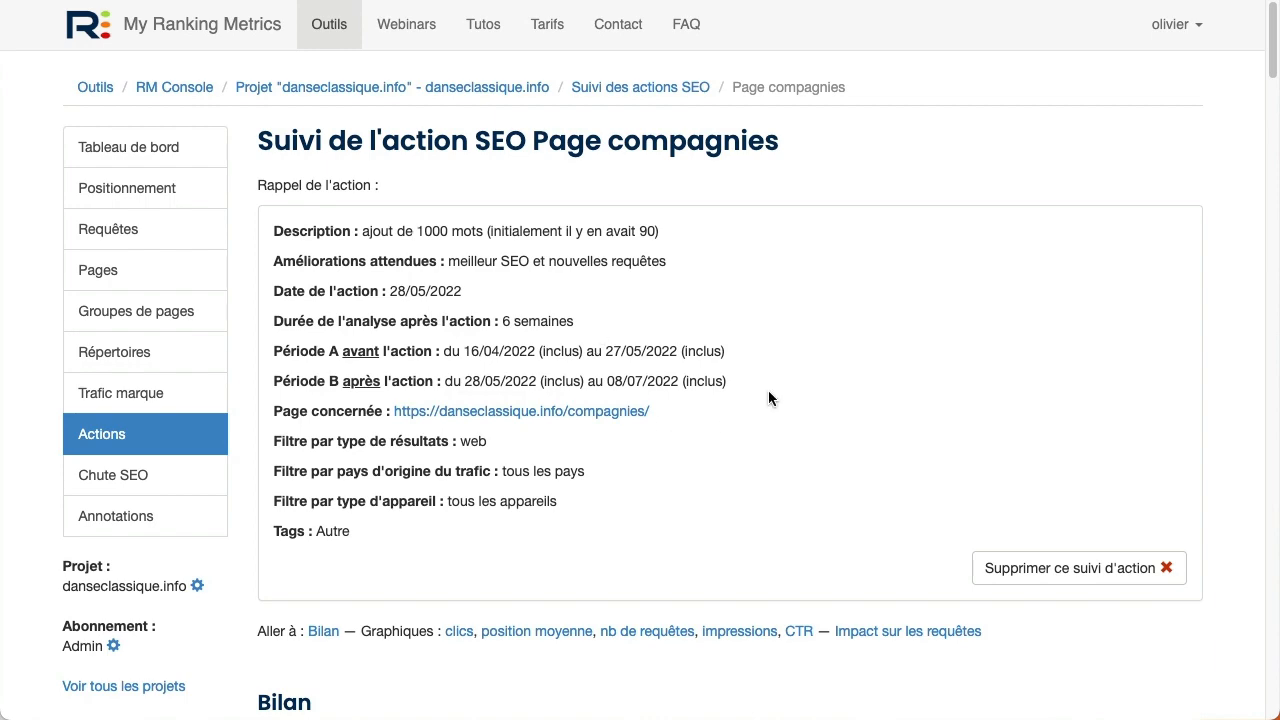
pyautogui.scroll(-5, 768, 390)
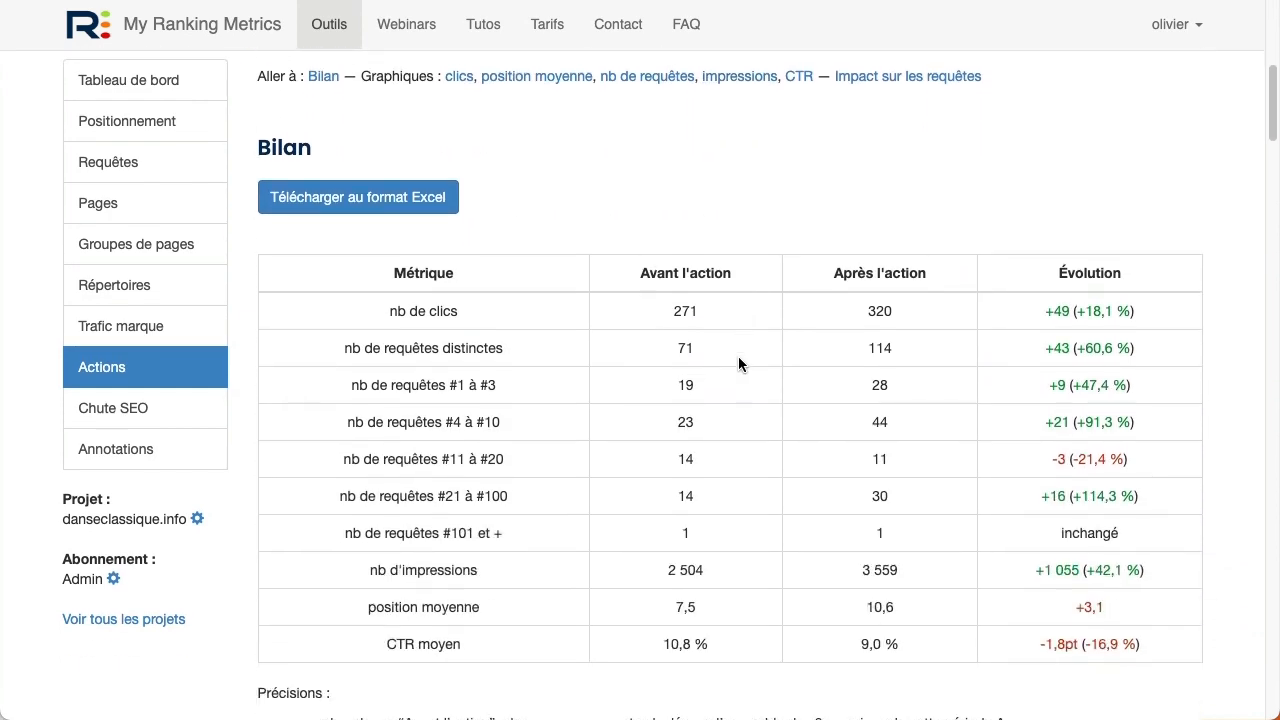
pyautogui.scroll(-2, 740, 357)
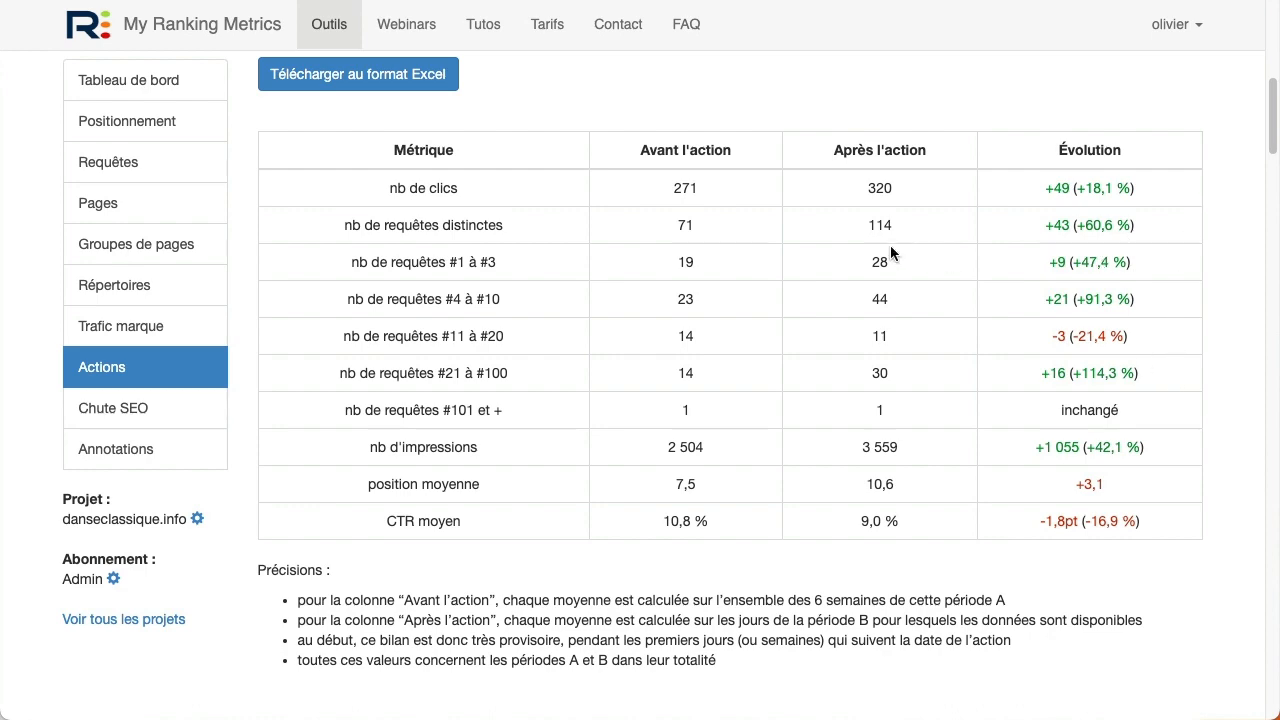
# Compare the clicks, number of queries, impressions and average position charts before and after the start of the action.
pyautogui.scroll(-10, 890, 250)
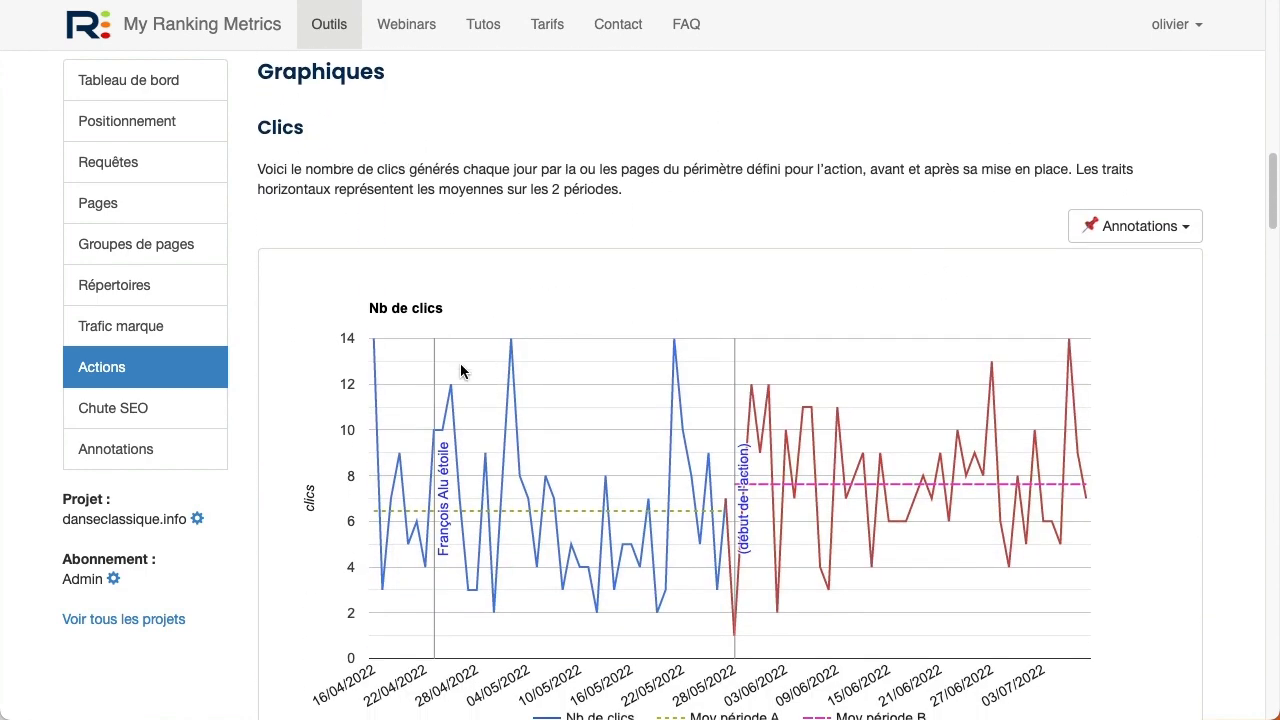
pyautogui.scroll(-1, 710, 400)
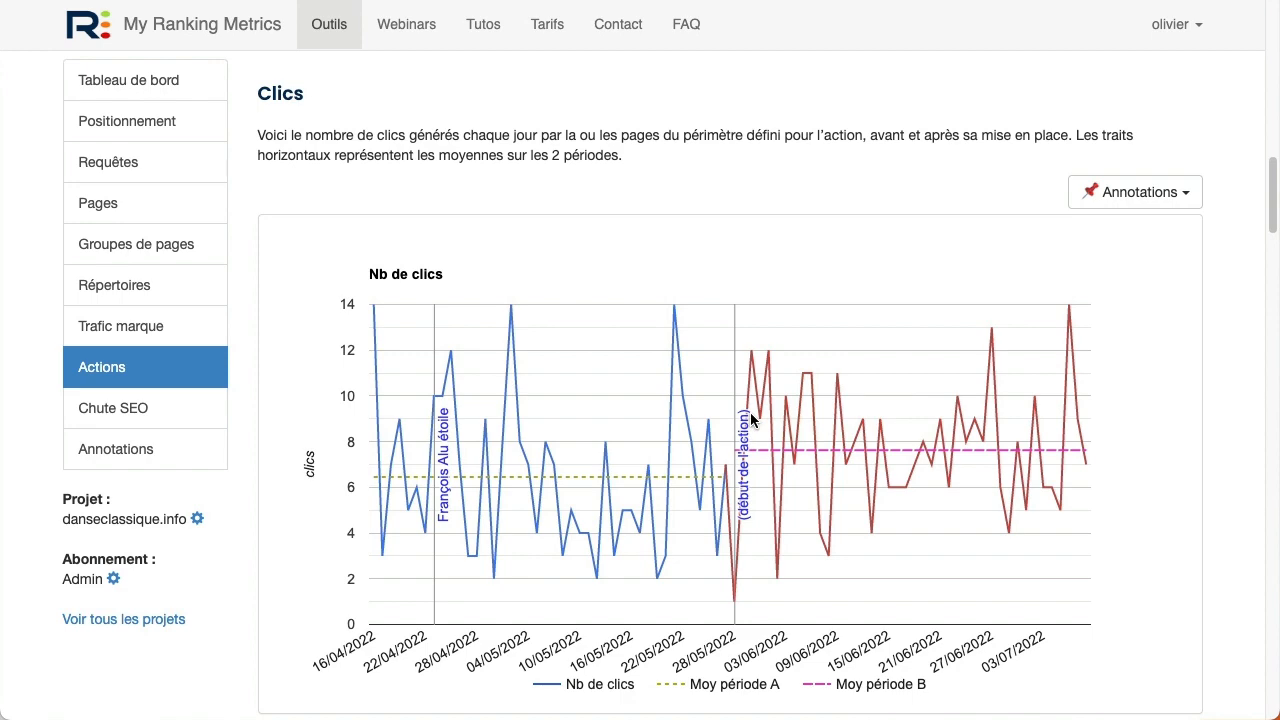
pyautogui.scroll(-6, 774, 390)
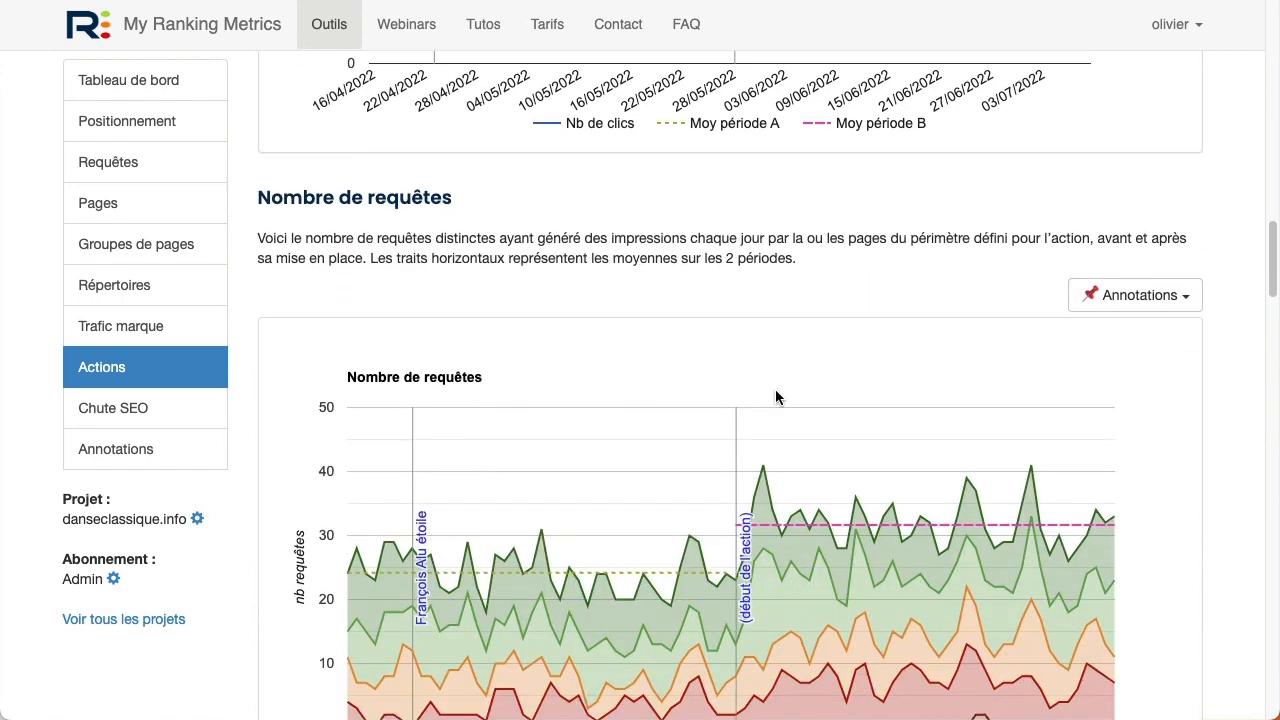
pyautogui.scroll(-2, 776, 390)
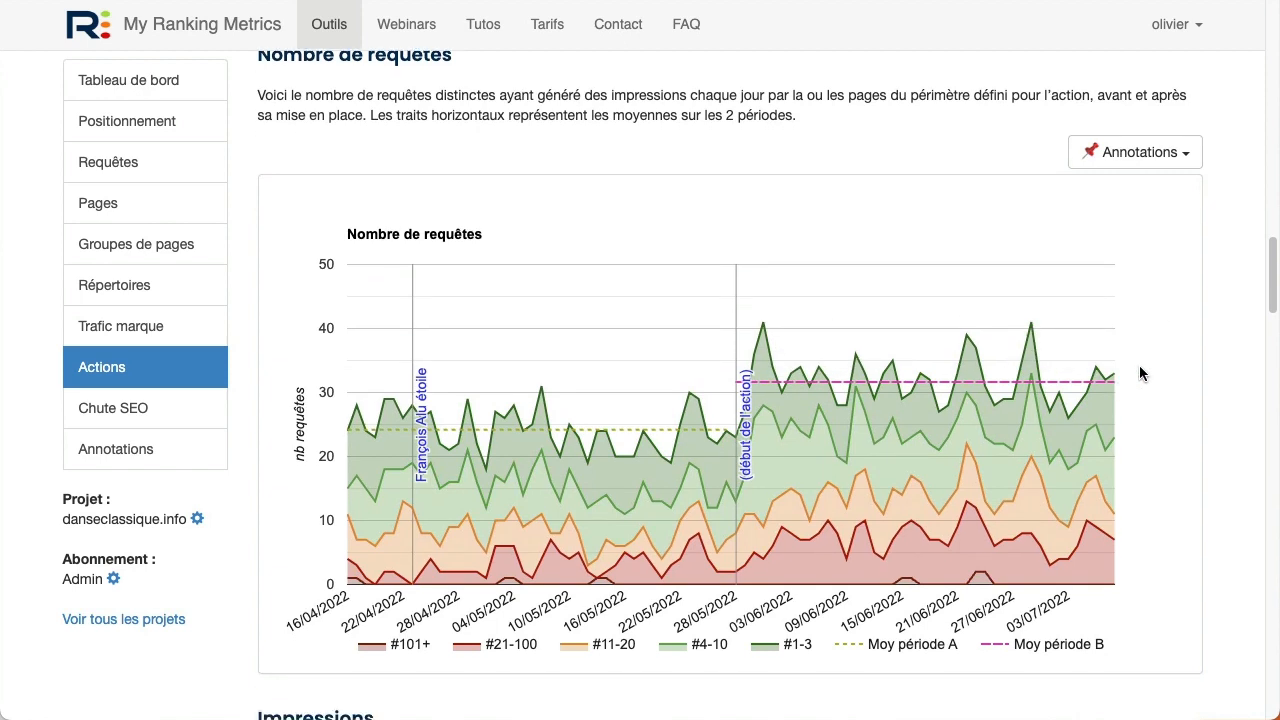
pyautogui.scroll(-1, 1139, 373)
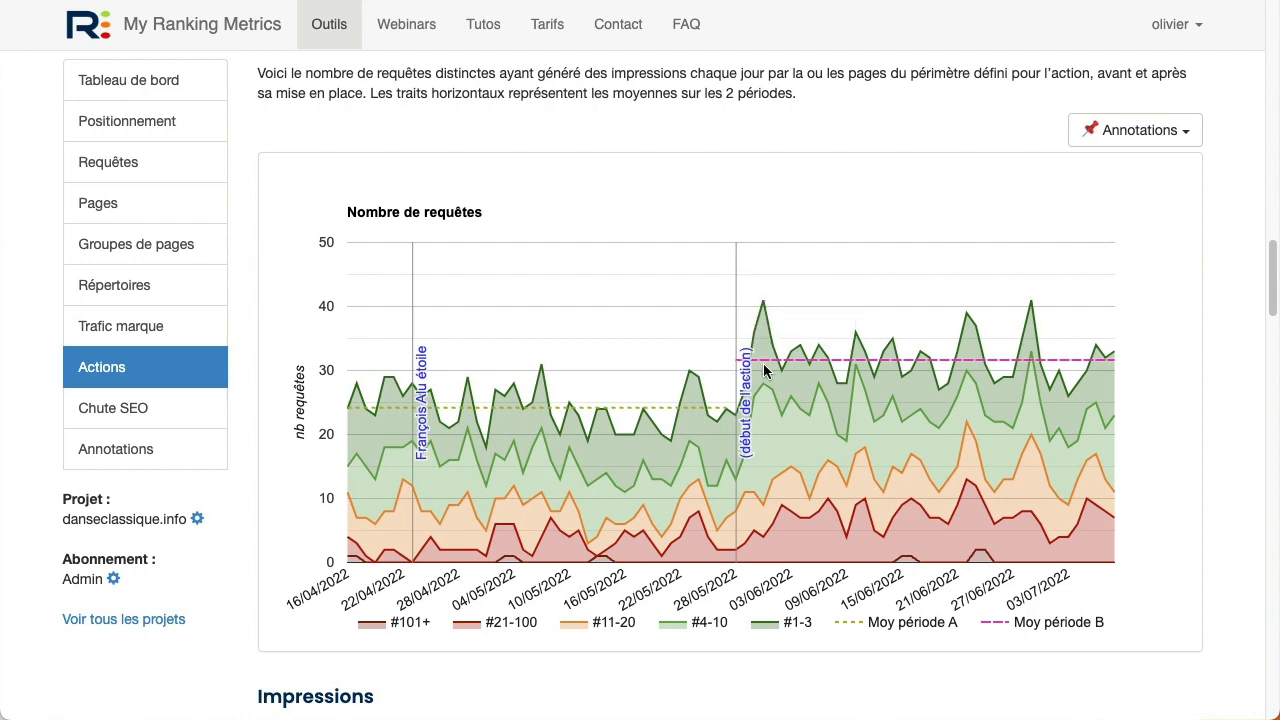
pyautogui.scroll(-1, 952, 350)
pyautogui.scroll(-5, 952, 350)
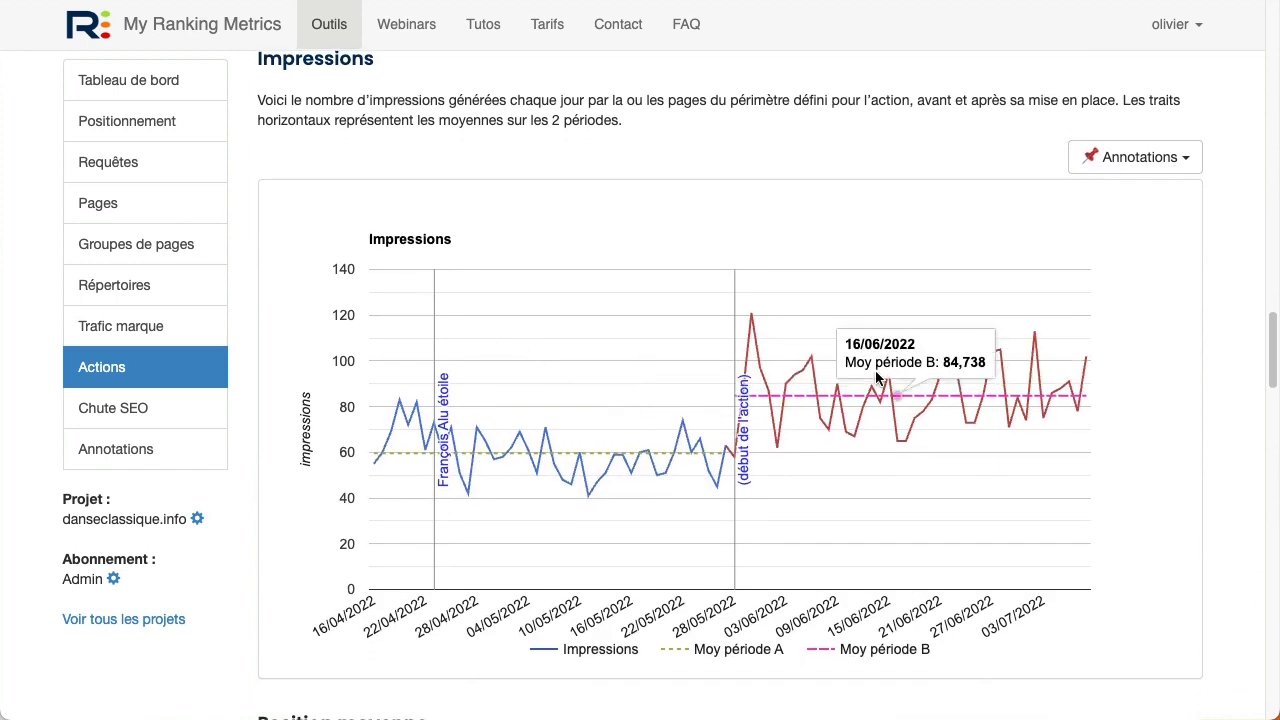
pyautogui.scroll(-3, 855, 392)
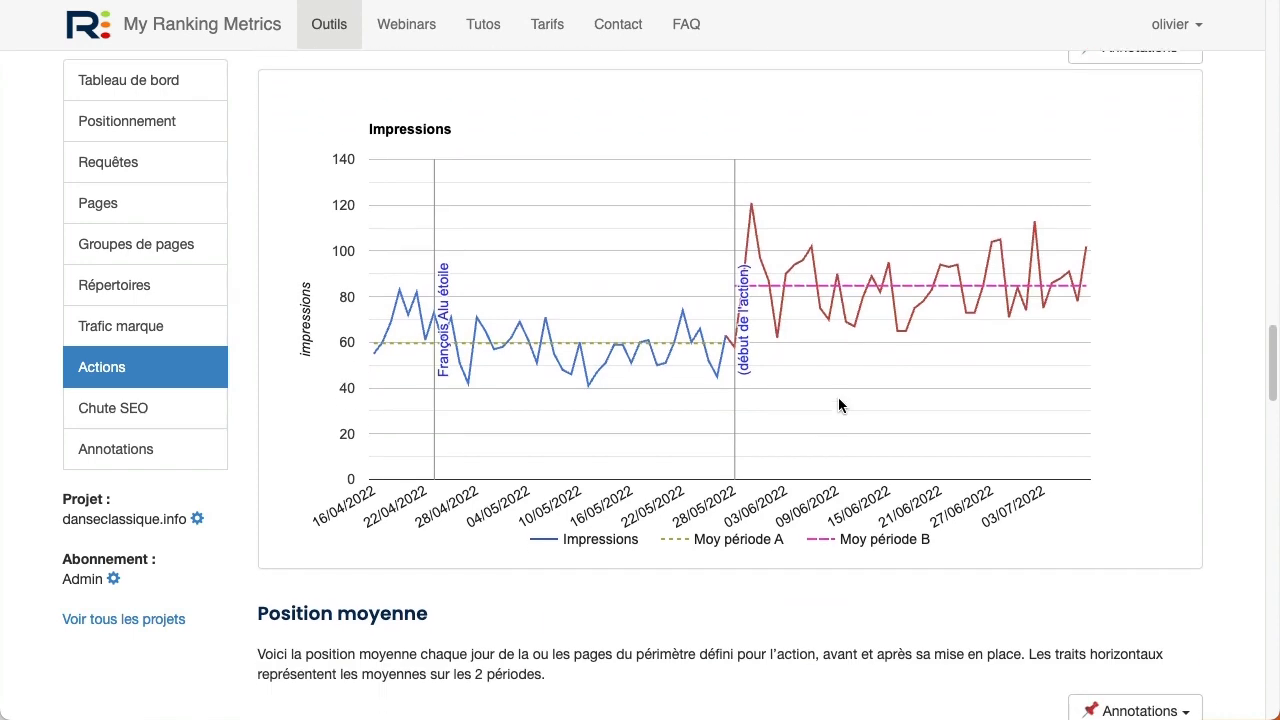
pyautogui.scroll(-4, 832, 400)
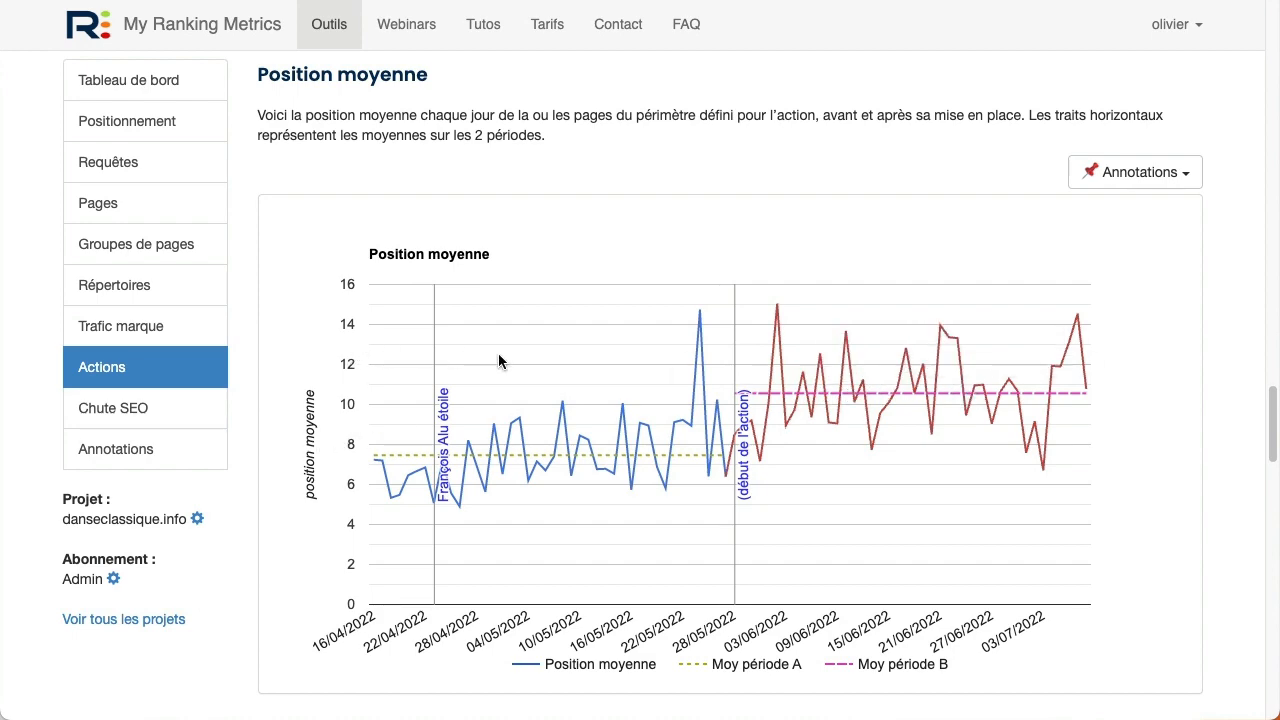
# Re-examine the number of queries by position range against impressions and average position, and continue to the CTR chart.
pyautogui.scroll(6, 671, 389)
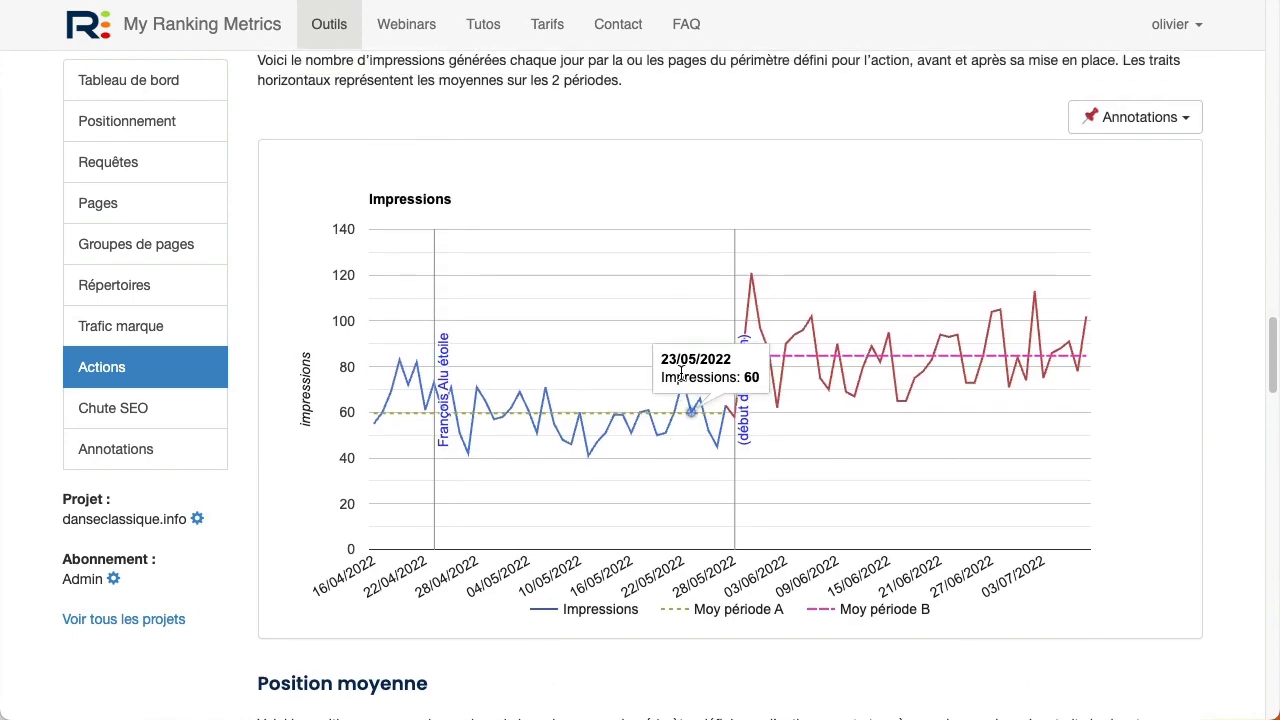
pyautogui.scroll(2, 680, 372)
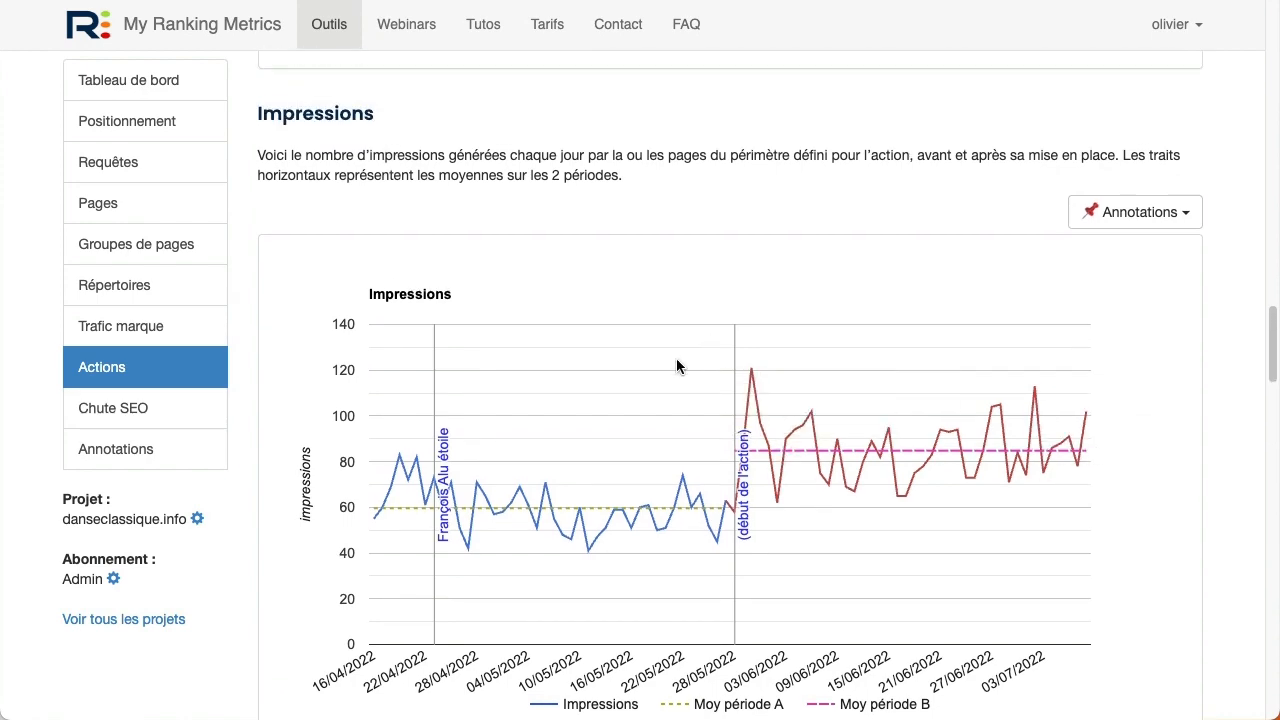
pyautogui.scroll(5, 676, 358)
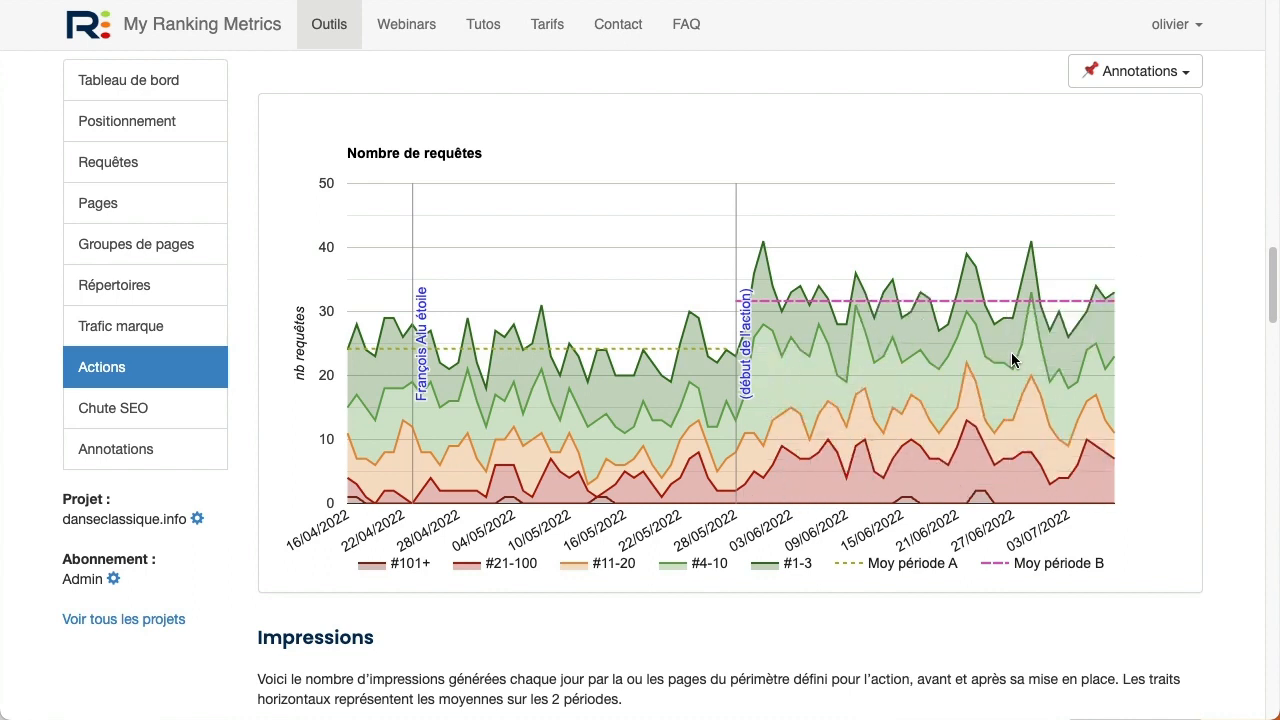
pyautogui.scroll(-1, 1144, 275)
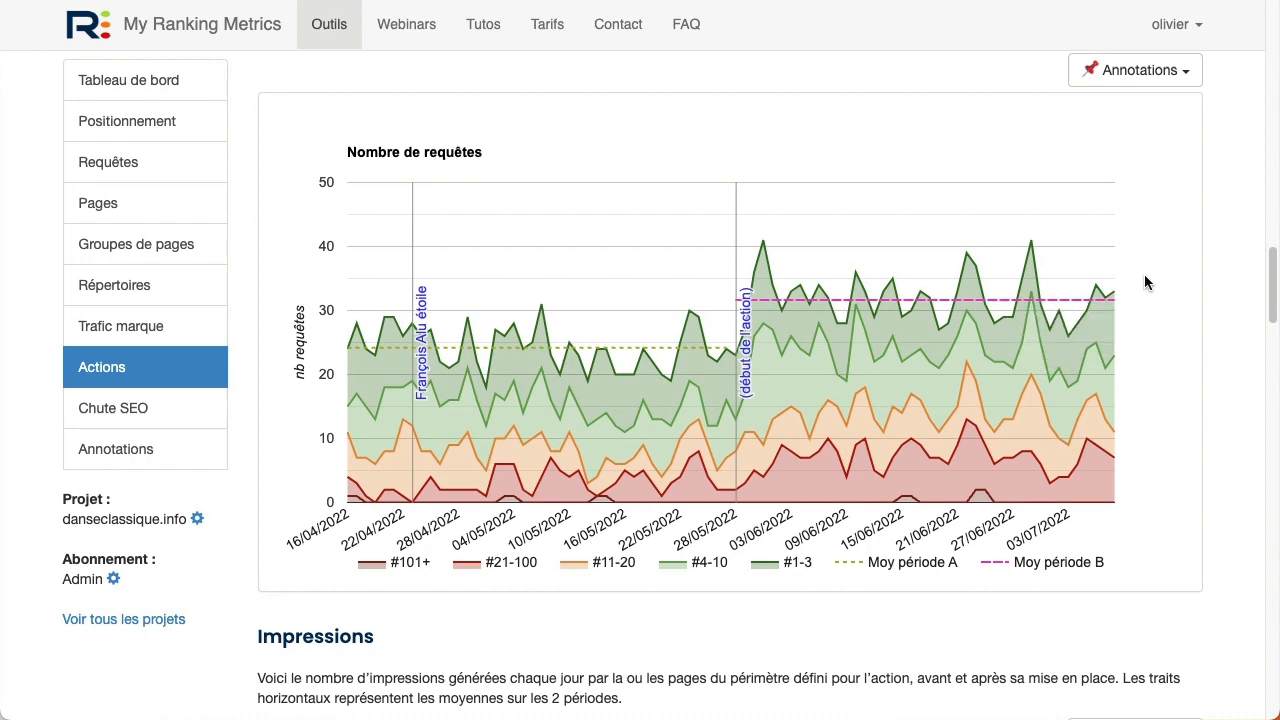
pyautogui.scroll(-6, 1144, 276)
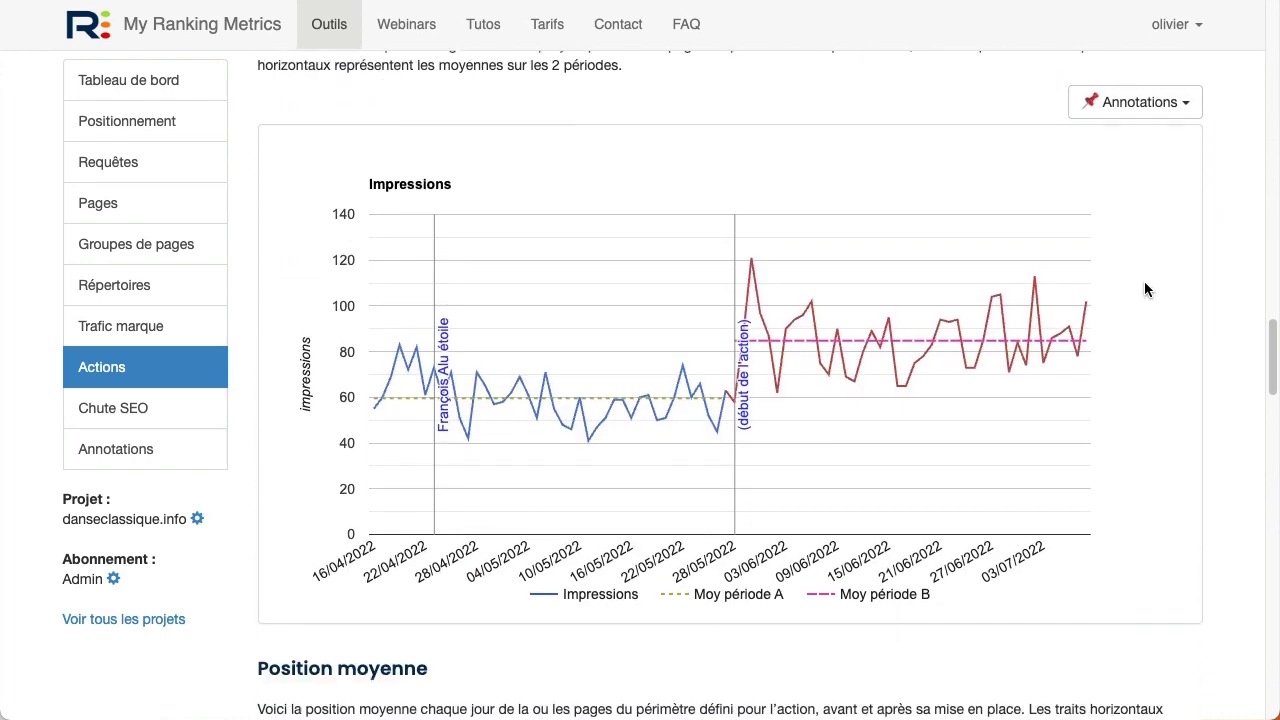
pyautogui.scroll(-3, 1147, 289)
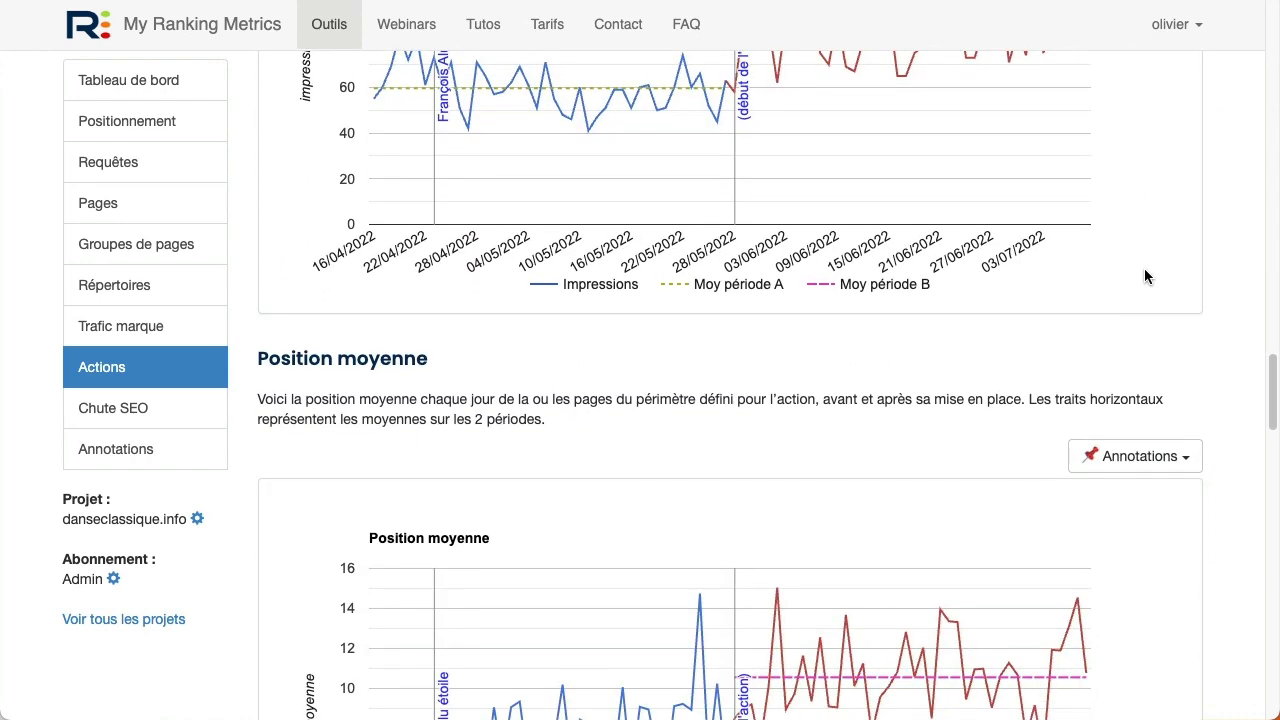
pyautogui.scroll(-6, 1145, 276)
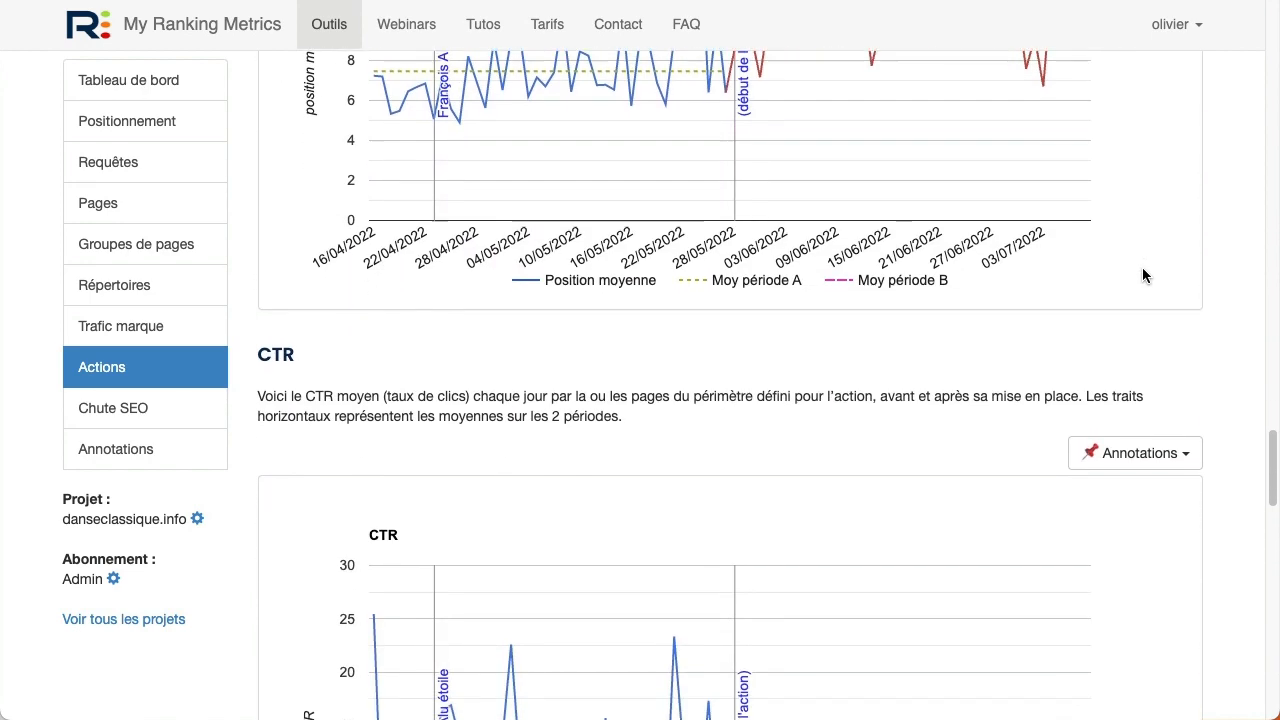
# Examine the action's impact on queries, comparing positions and clicks before and after for watched and other queries, and continue to the remarks.
pyautogui.scroll(-8, 1144, 276)
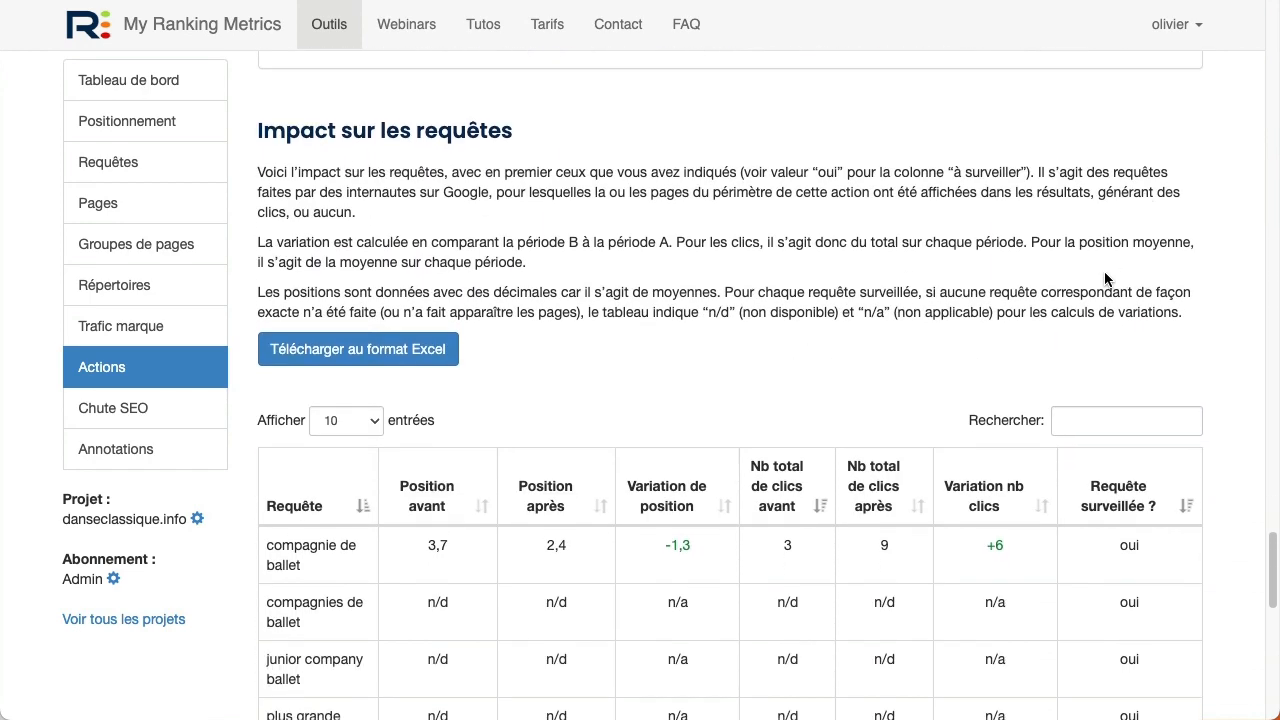
pyautogui.scroll(-1, 1105, 278)
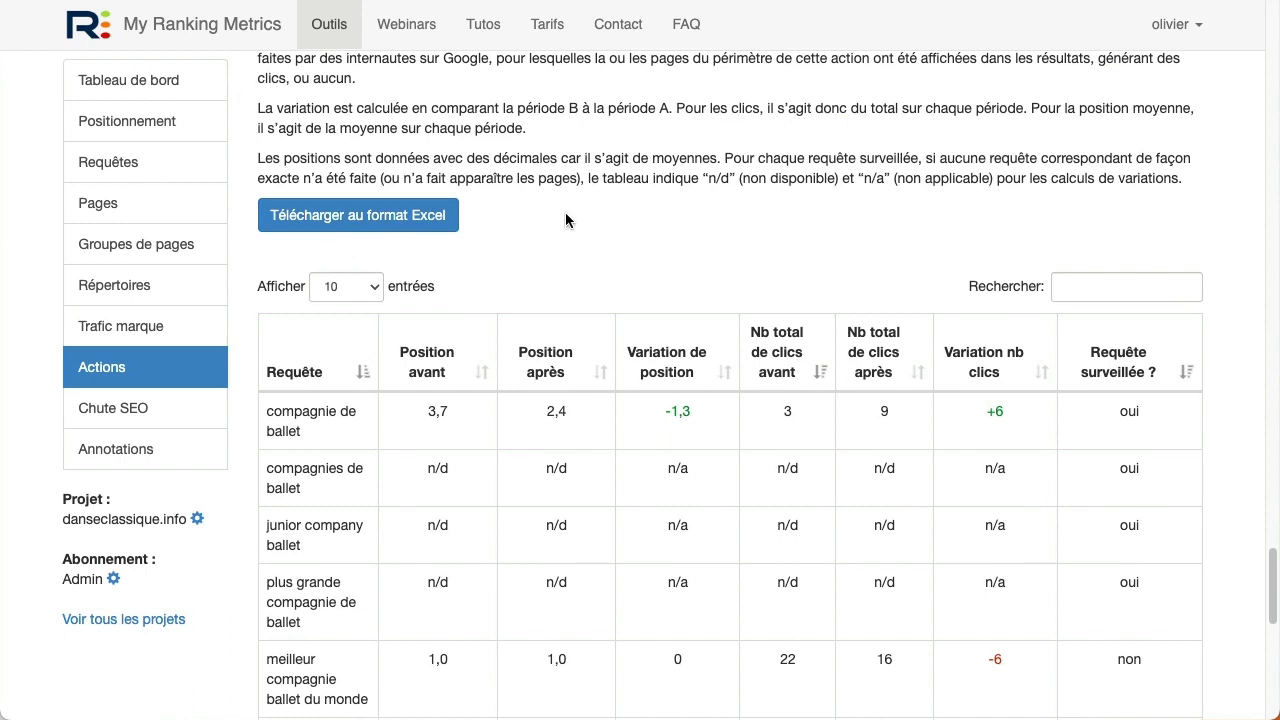
pyautogui.scroll(-2, 589, 219)
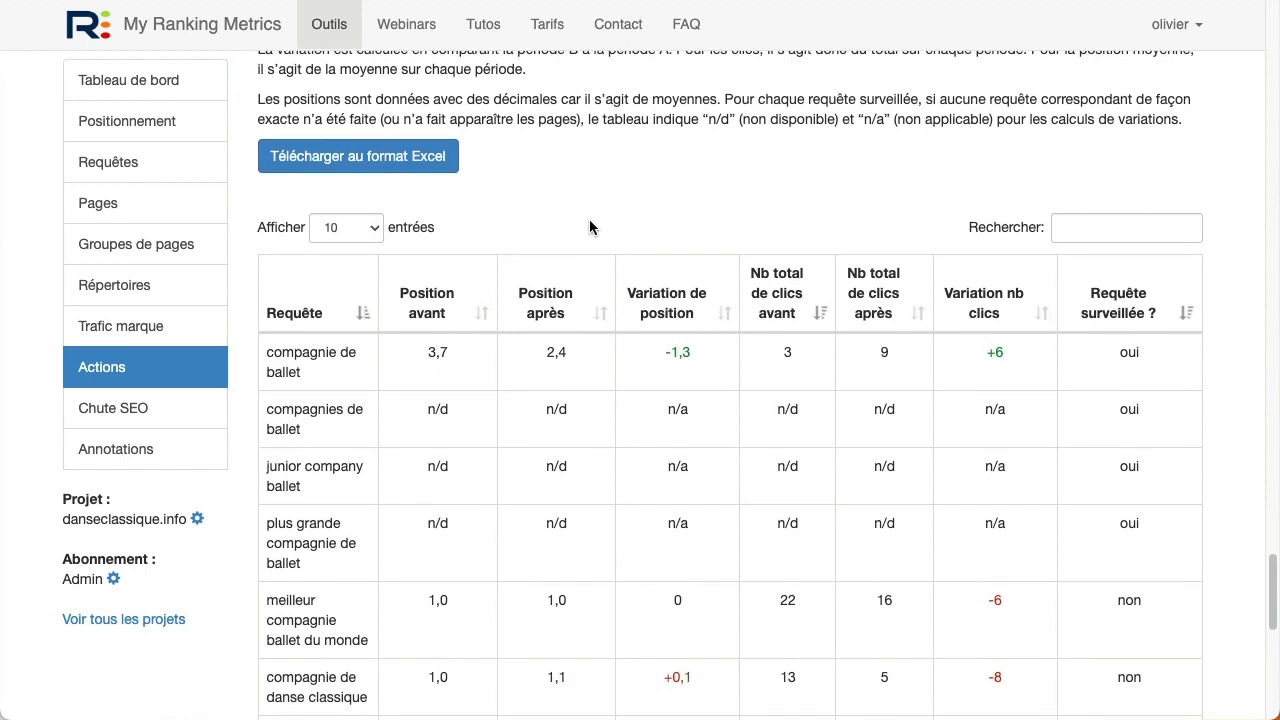
pyautogui.scroll(-3, 711, 360)
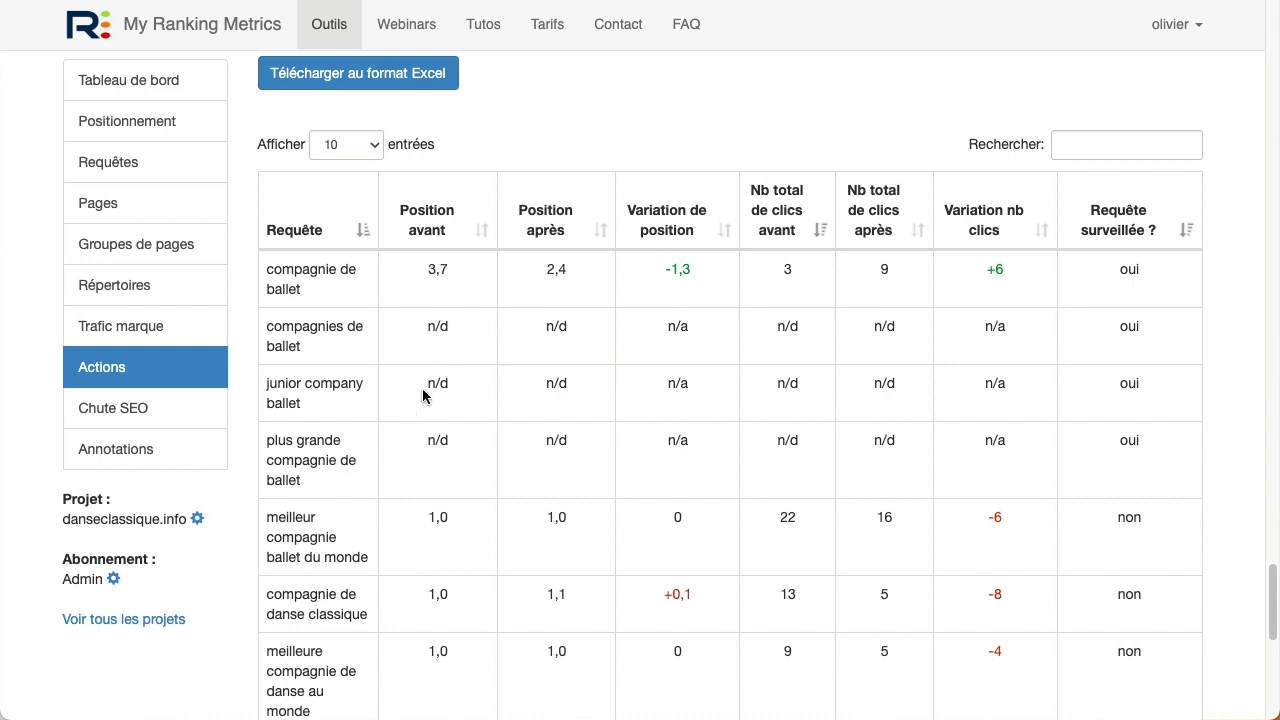
pyautogui.scroll(-5, 422, 396)
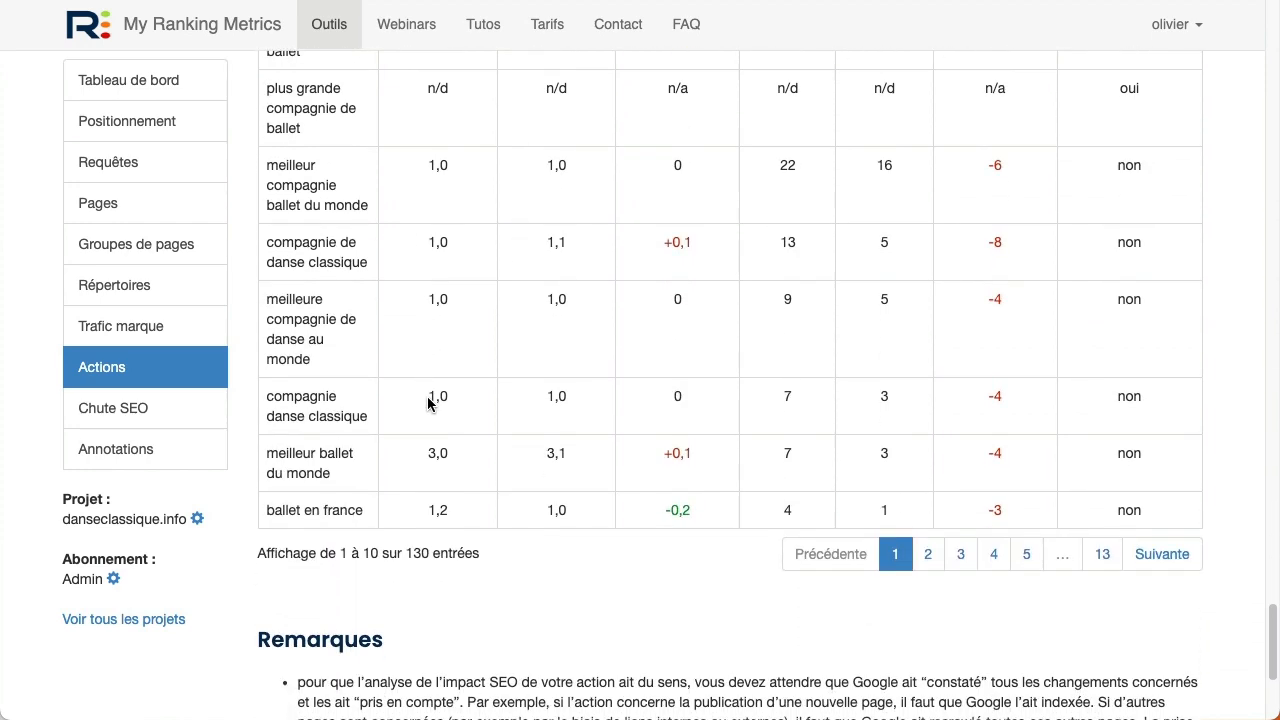
pyautogui.scroll(-10, 523, 466)
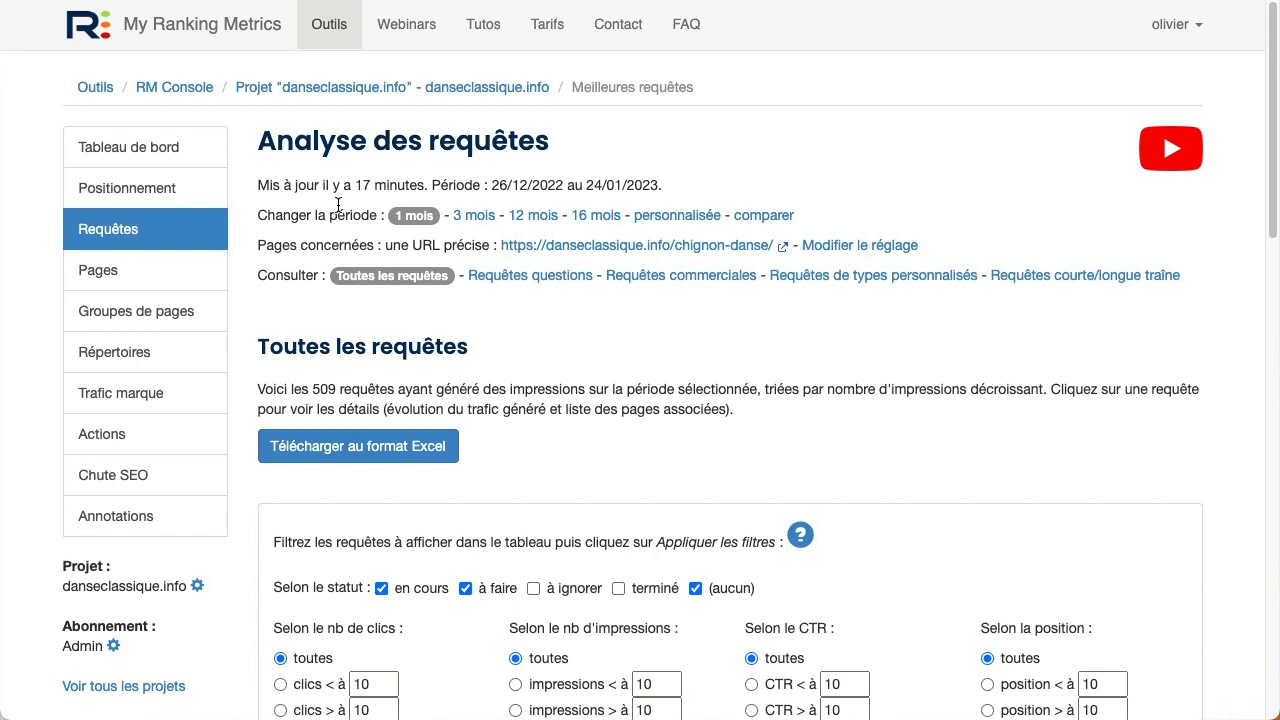
# Review all queries and filters for the chignon-danse page, and check which intent types the commercial queries analysis offers.
pyautogui.scroll(-2, 640, 402)
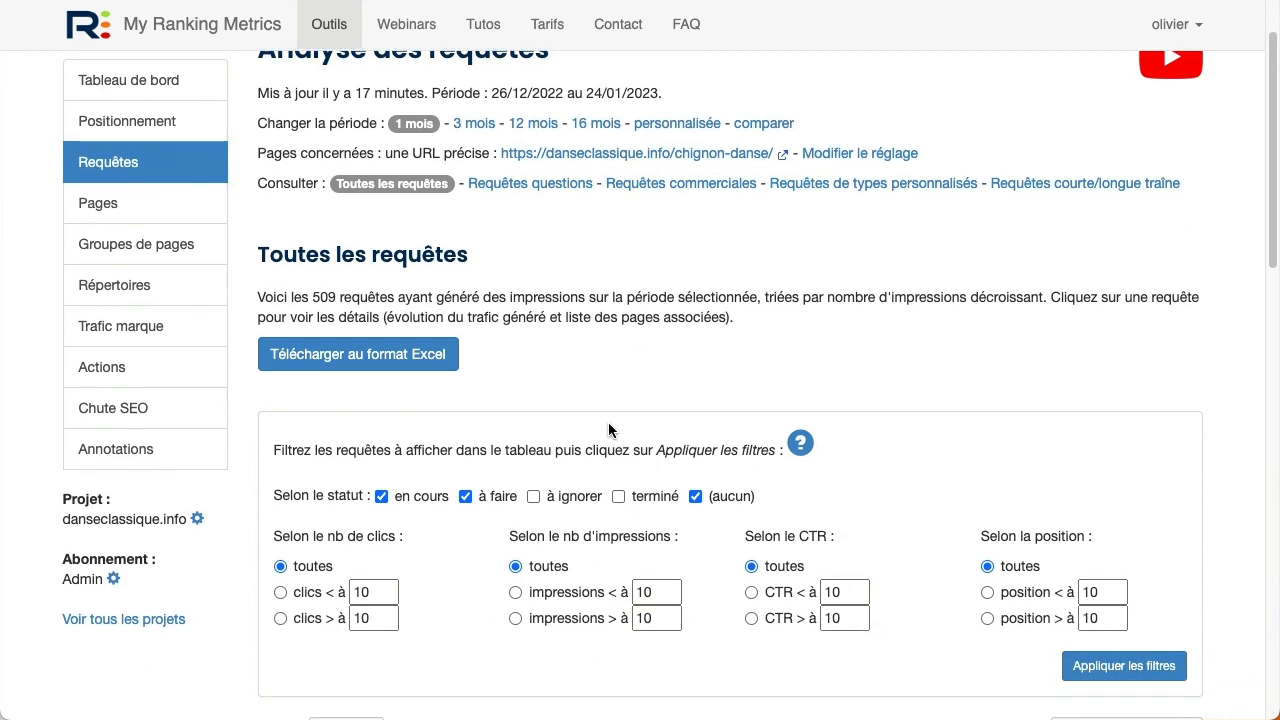
pyautogui.scroll(-3, 608, 430)
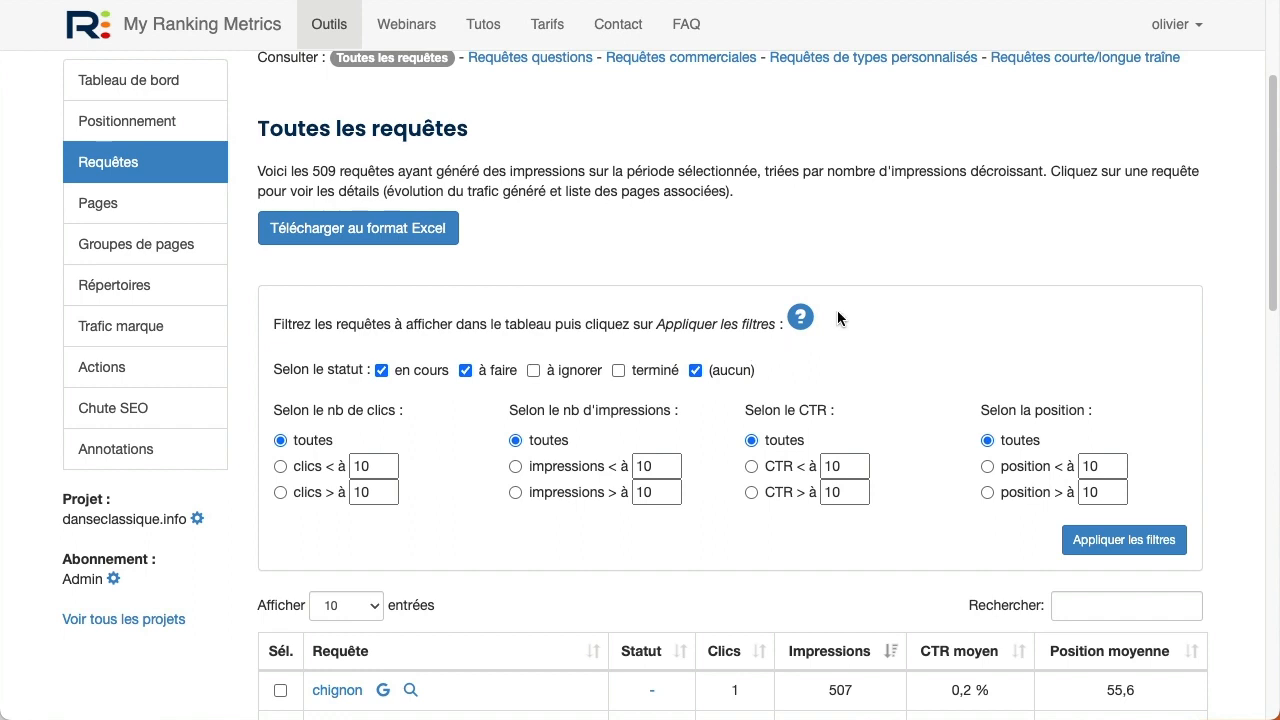
pyautogui.scroll(-1, 898, 308)
pyautogui.scroll(2, 898, 310)
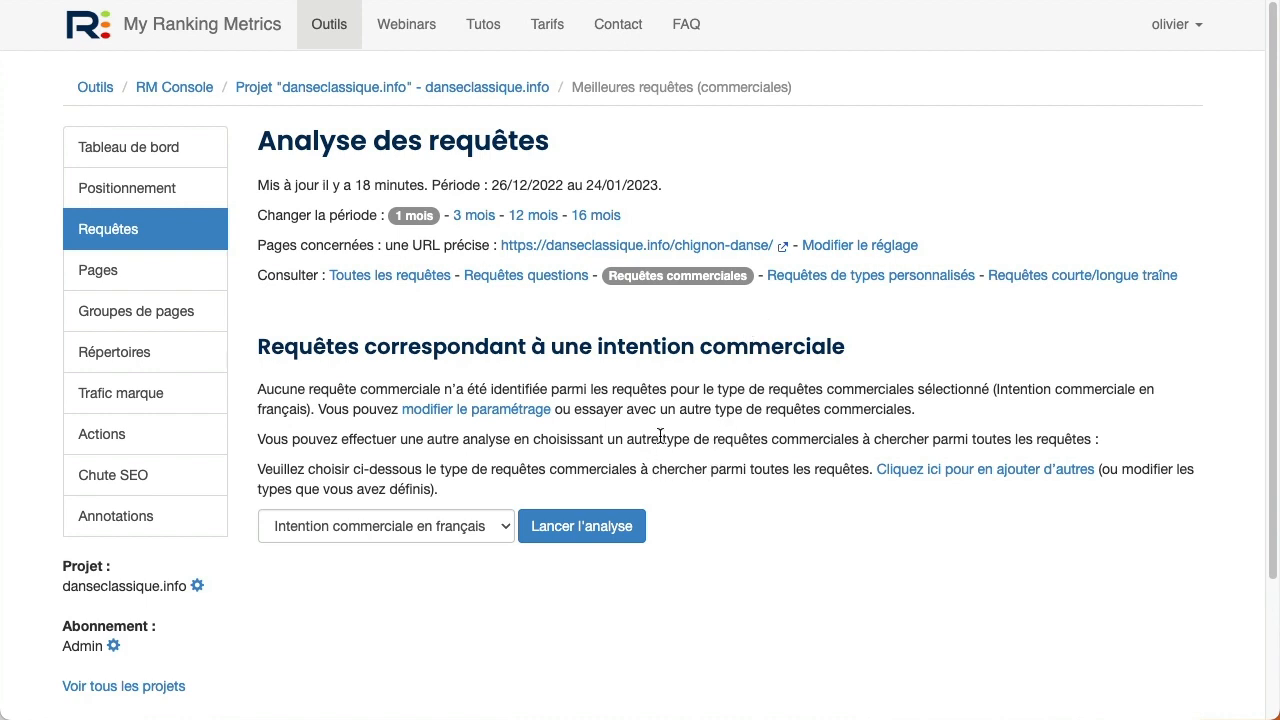
pyautogui.click(354, 525)
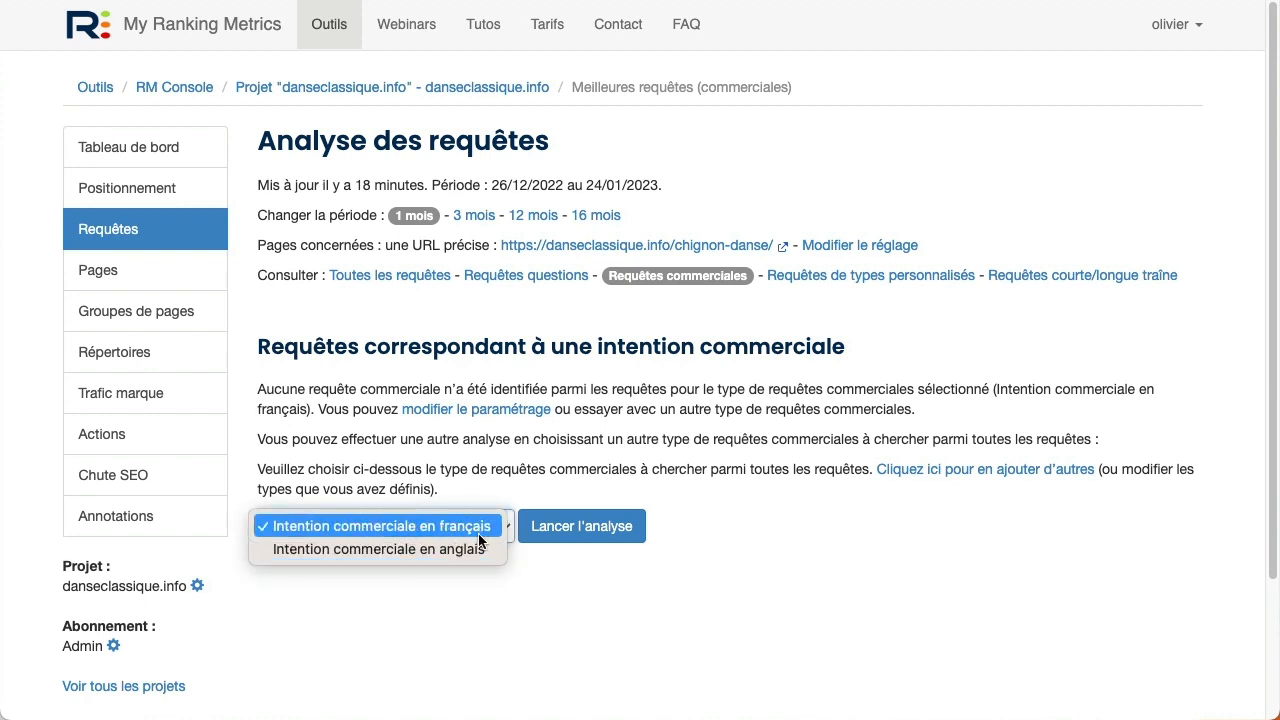
pyautogui.click(714, 601)
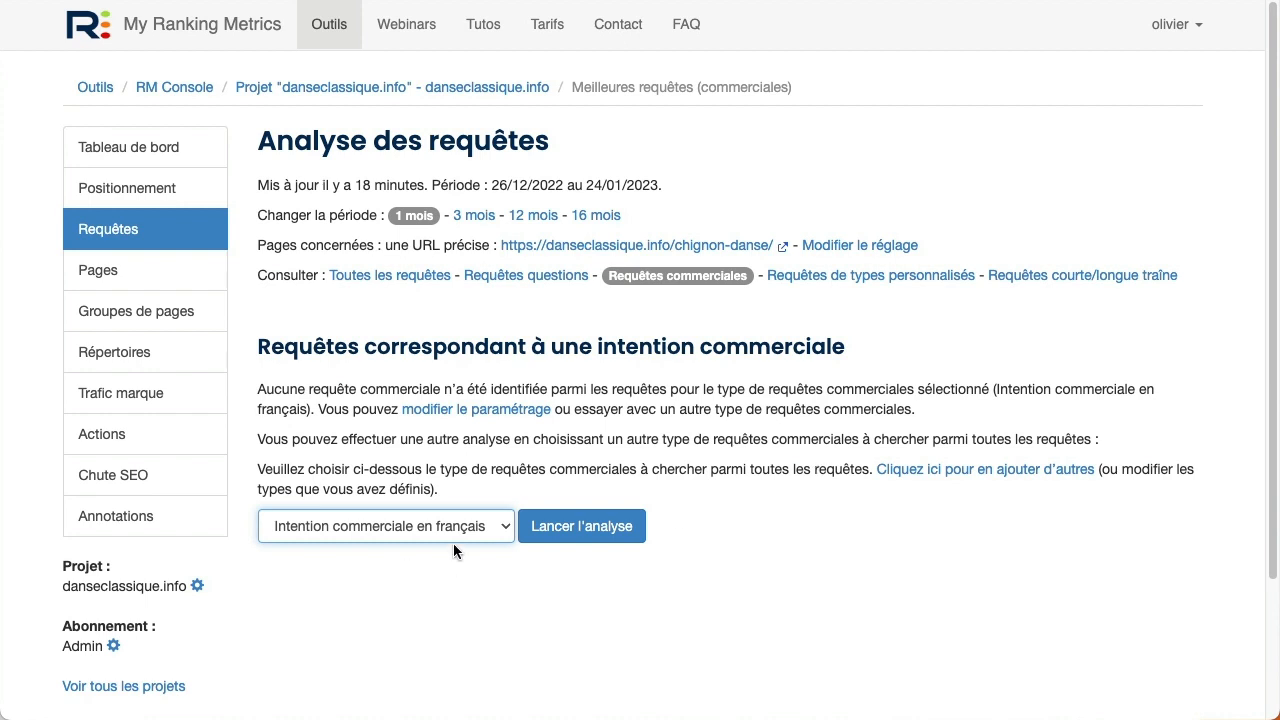
# Start adding a commercial query type labelled "intention commerciale italien", and return to the commercial queries without saving it.
pyautogui.click(957, 477)
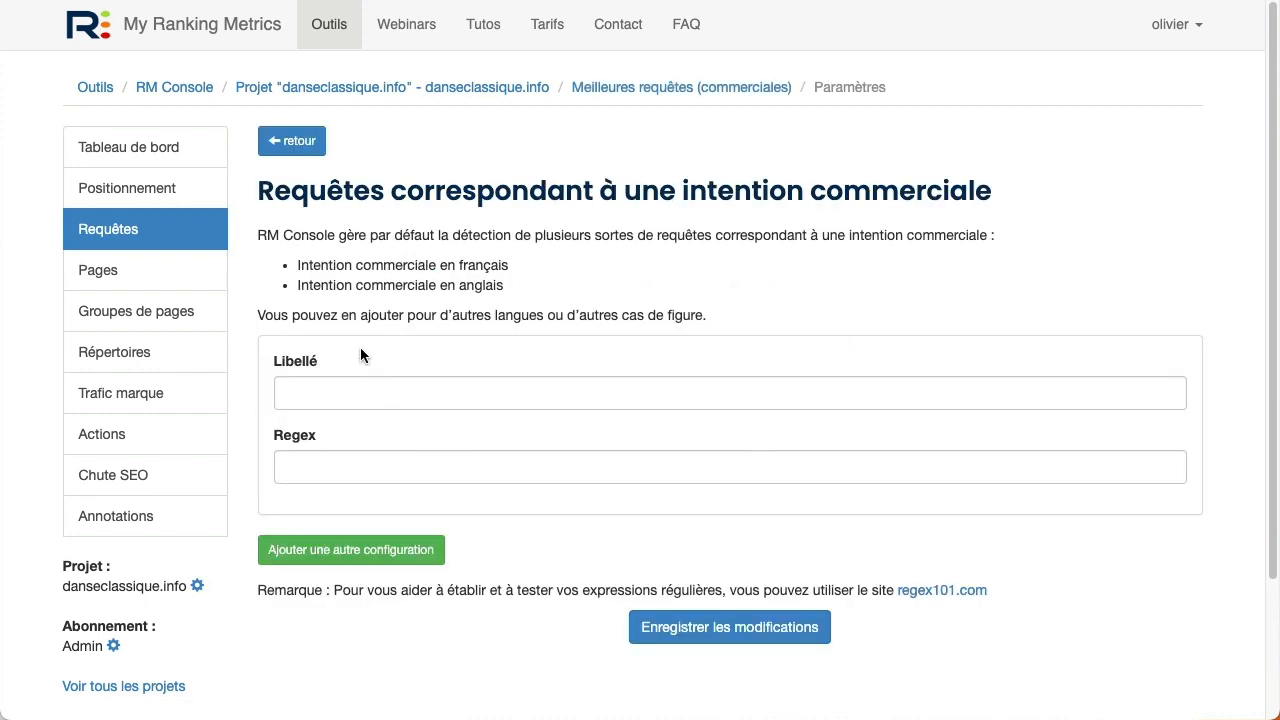
pyautogui.click(313, 381)
pyautogui.write('intent')
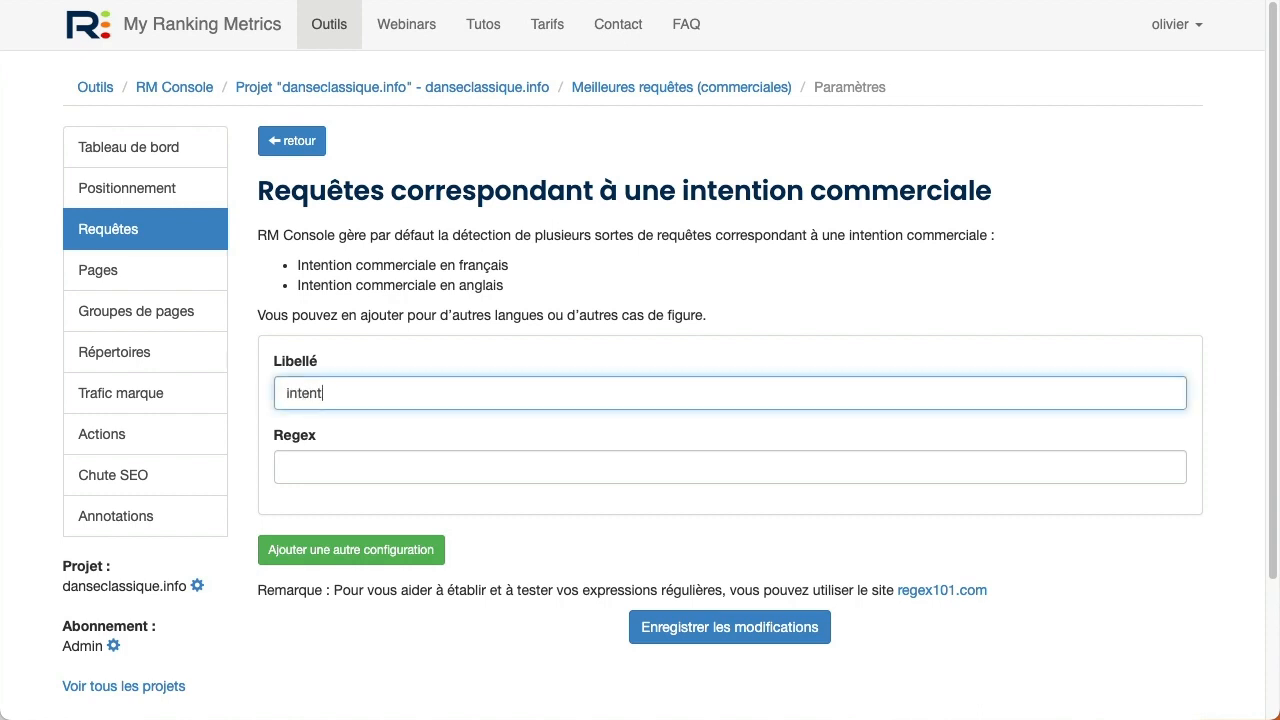
pyautogui.write('ion commerciale italien')
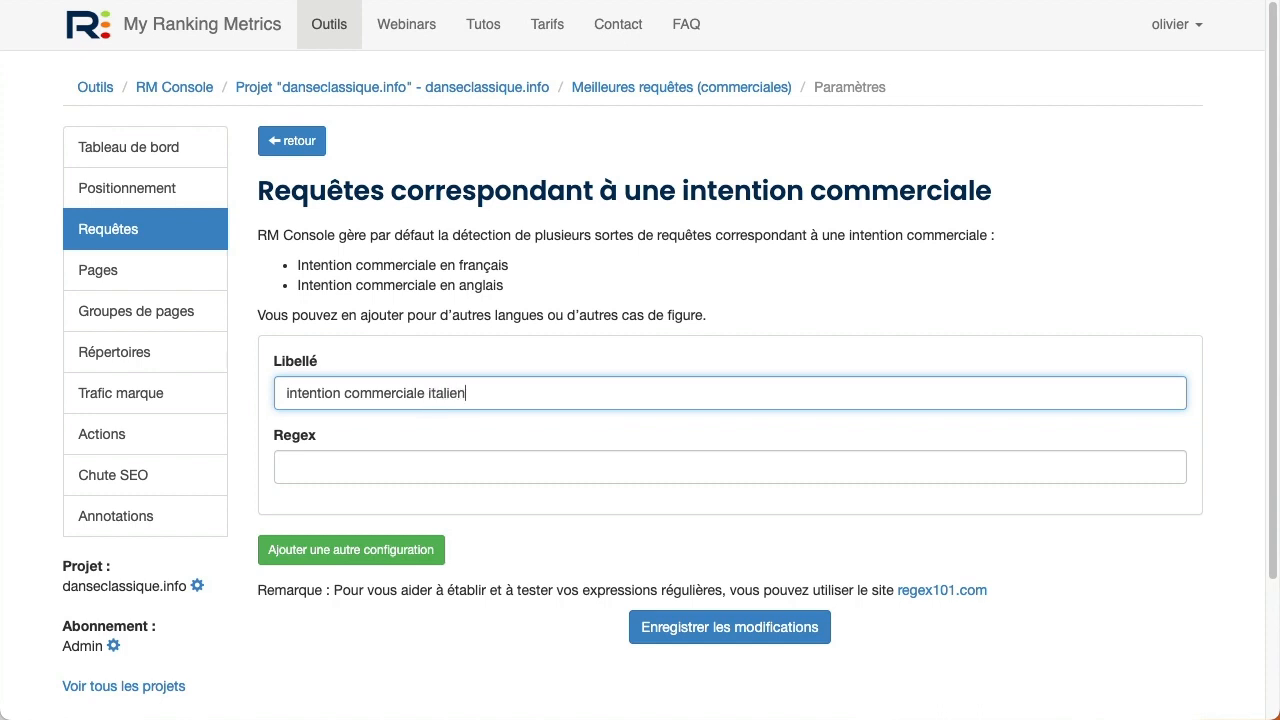
pyautogui.click(349, 464)
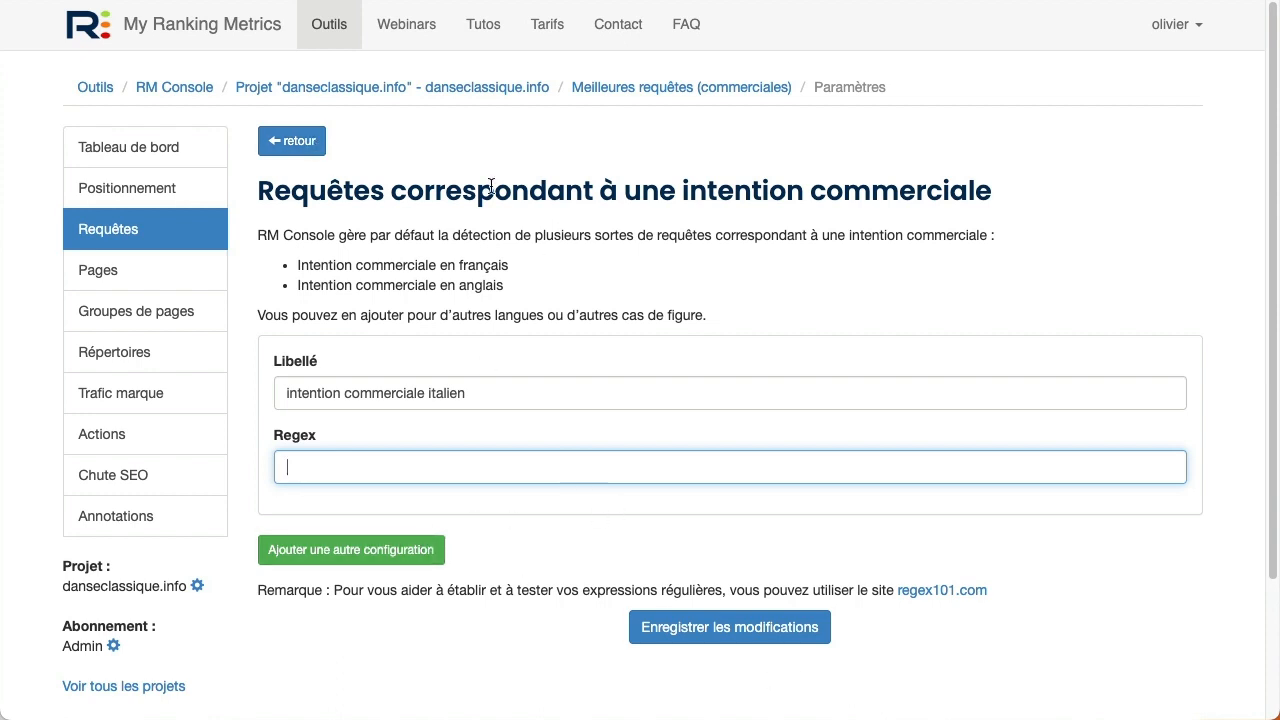
pyautogui.click(292, 141)
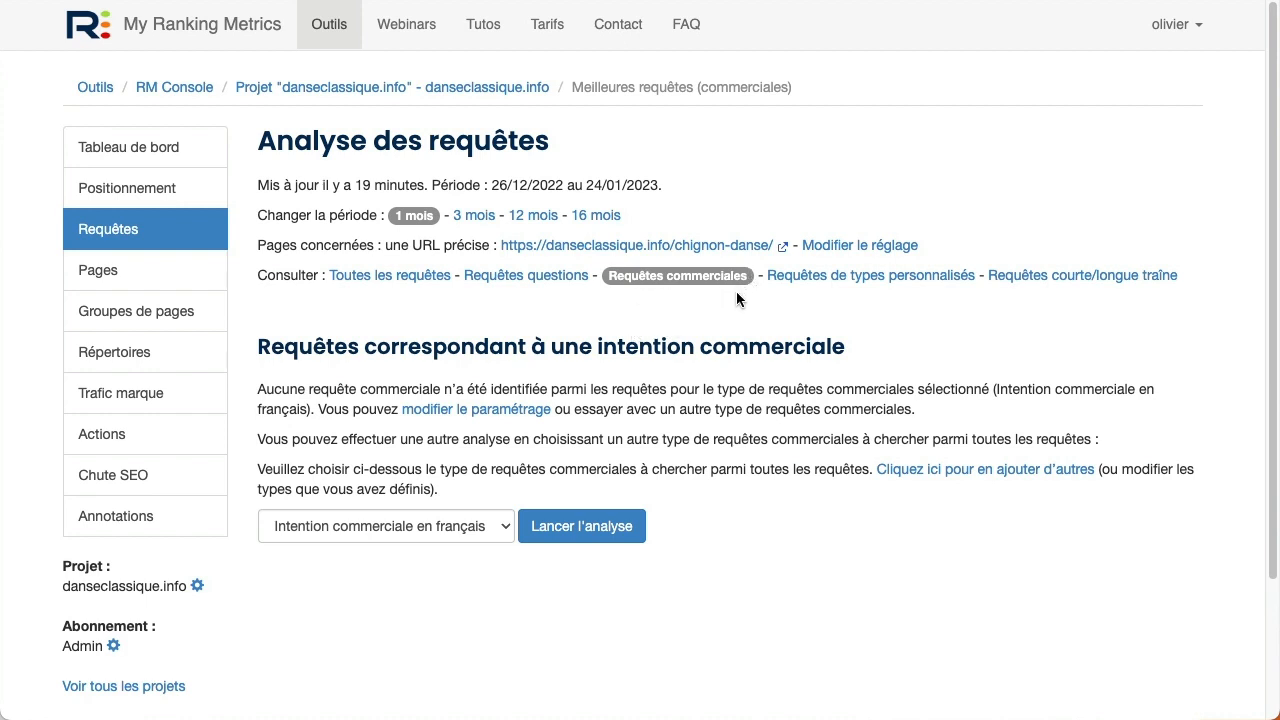
# Analyse the French commercial-intent queries over a 16-month period for all pages, and examine their number and the table.
pyautogui.click(585, 528)
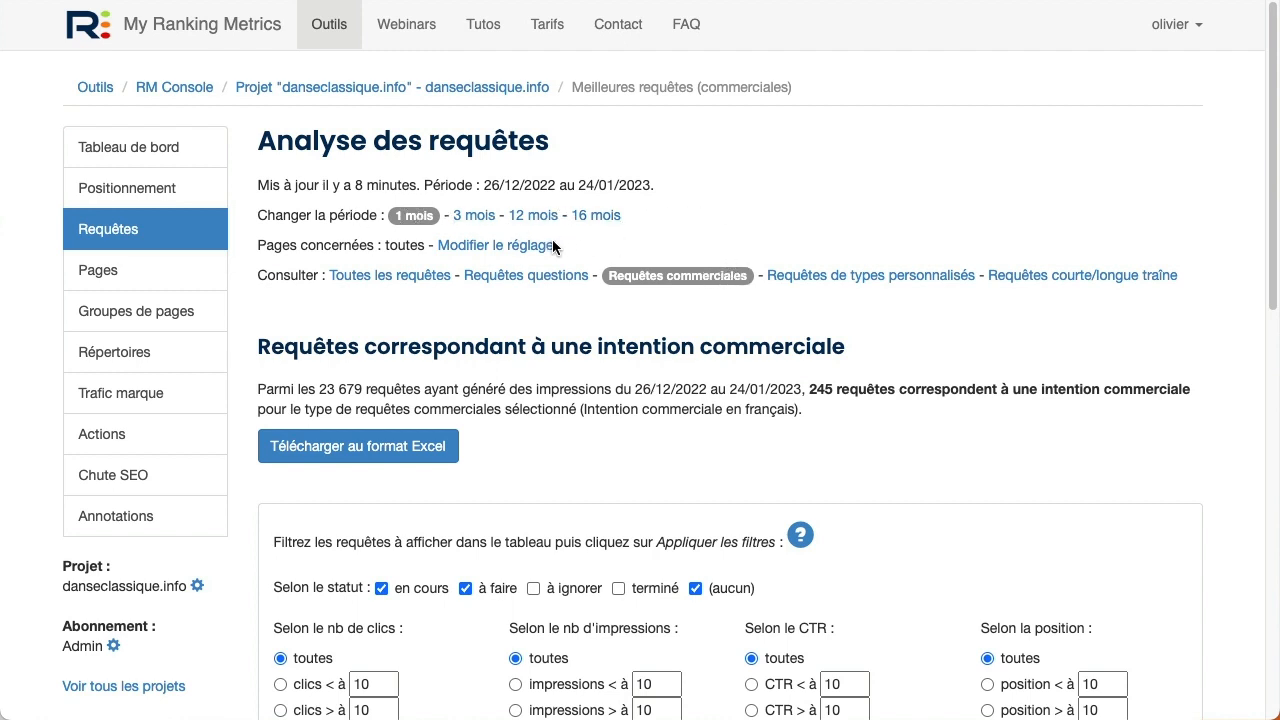
pyautogui.click(597, 215)
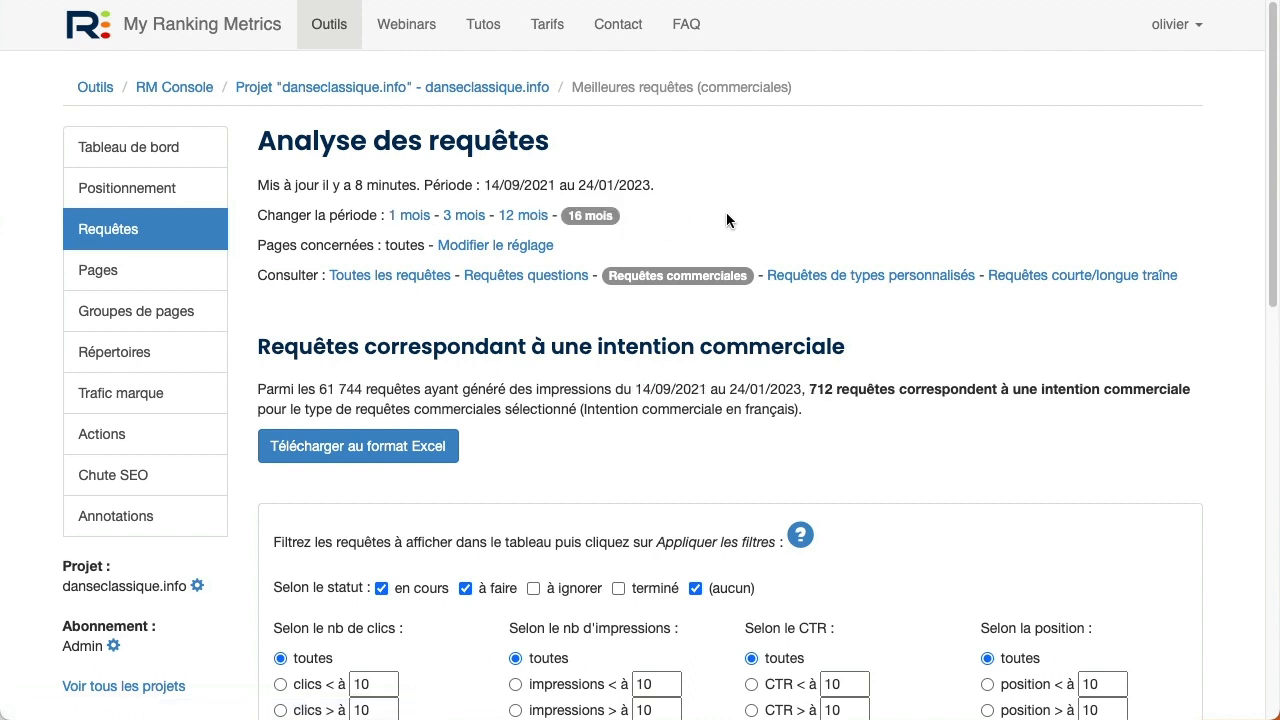
pyautogui.scroll(-3, 710, 240)
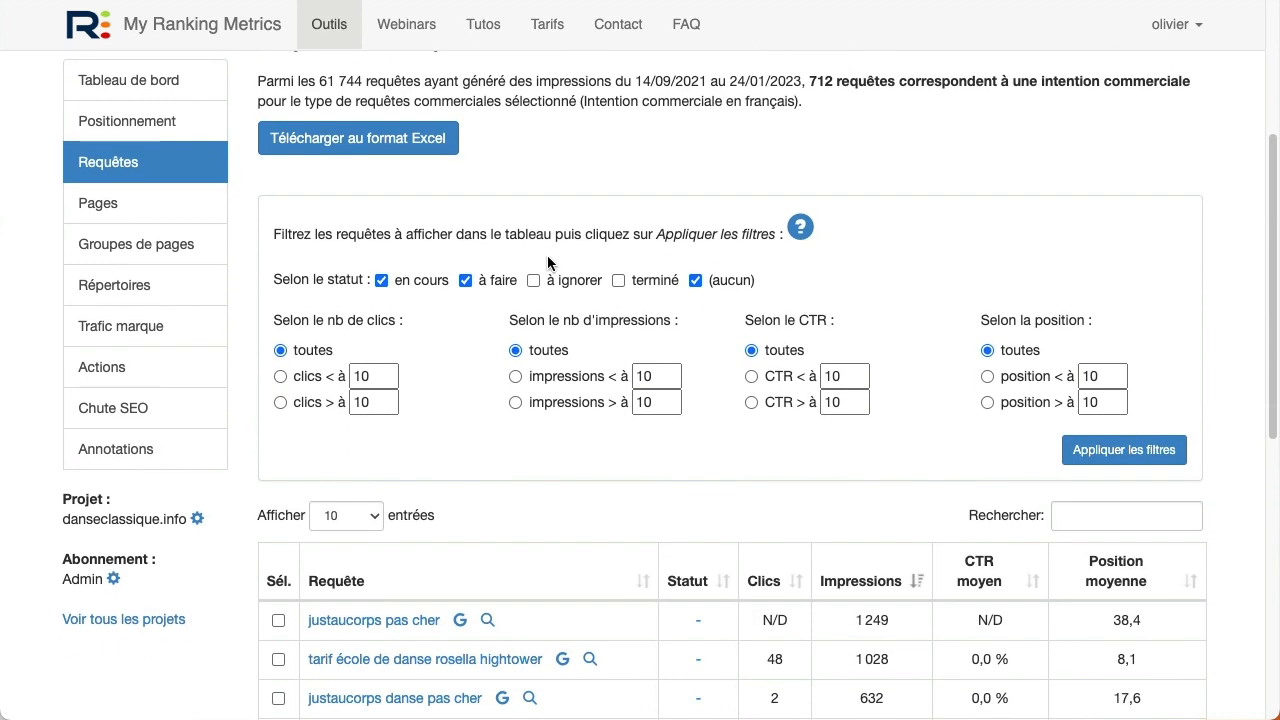
pyautogui.scroll(-1, 548, 263)
pyautogui.scroll(3, 450, 280)
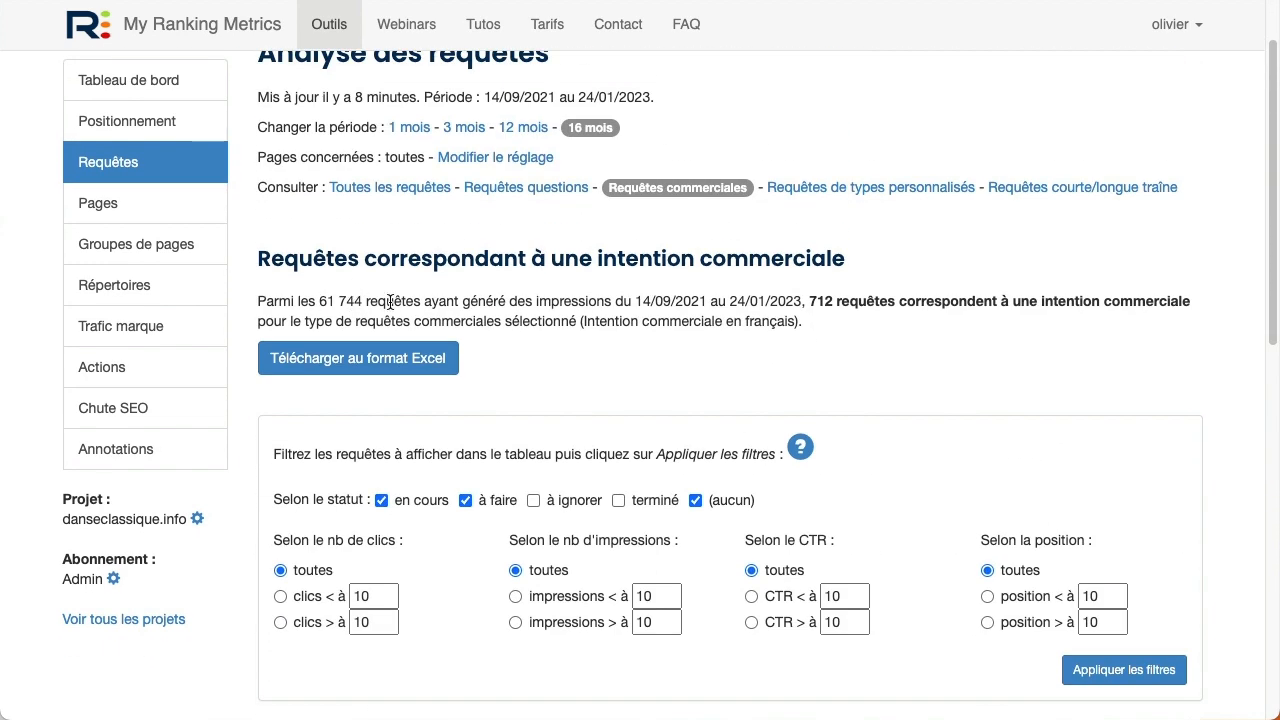
pyautogui.moveTo(808, 306); pyautogui.dragTo(868, 303)
pyautogui.click(950, 308)
pyautogui.scroll(-10, 805, 341)
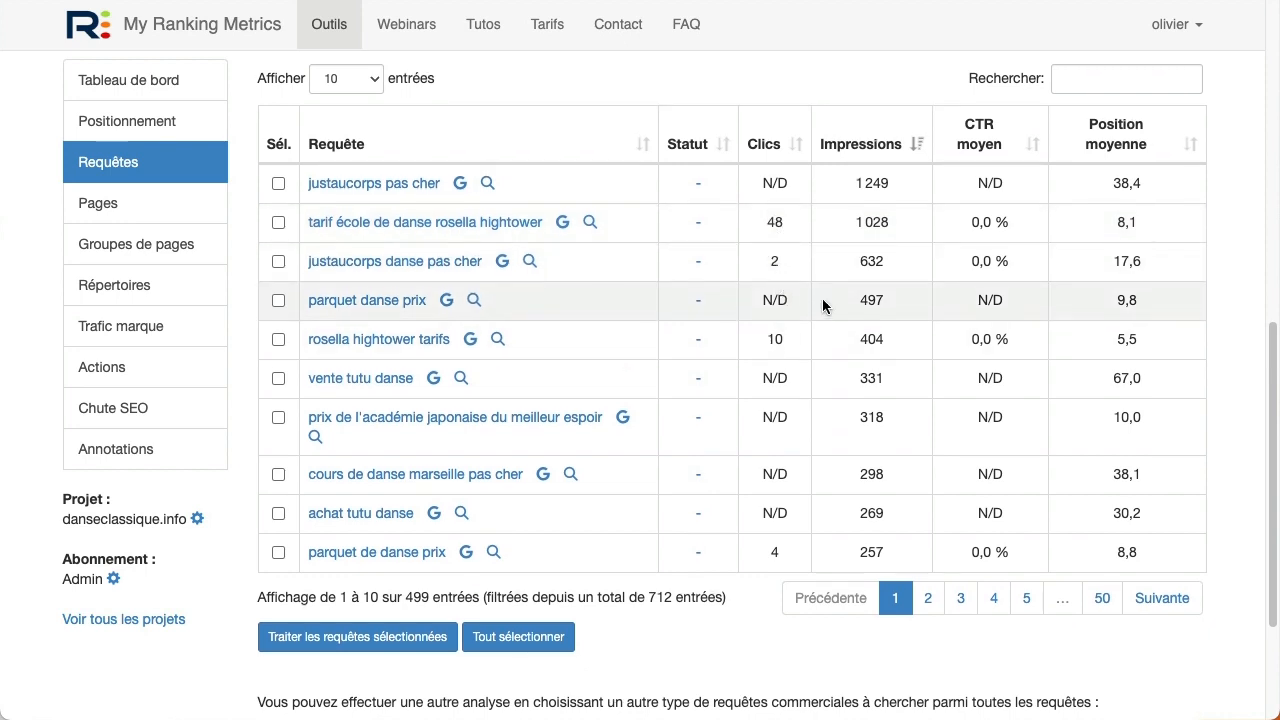
# Filter the commercial queries by number of clicks, keeping those with fewer than 1 click.
pyautogui.scroll(3, 823, 303)
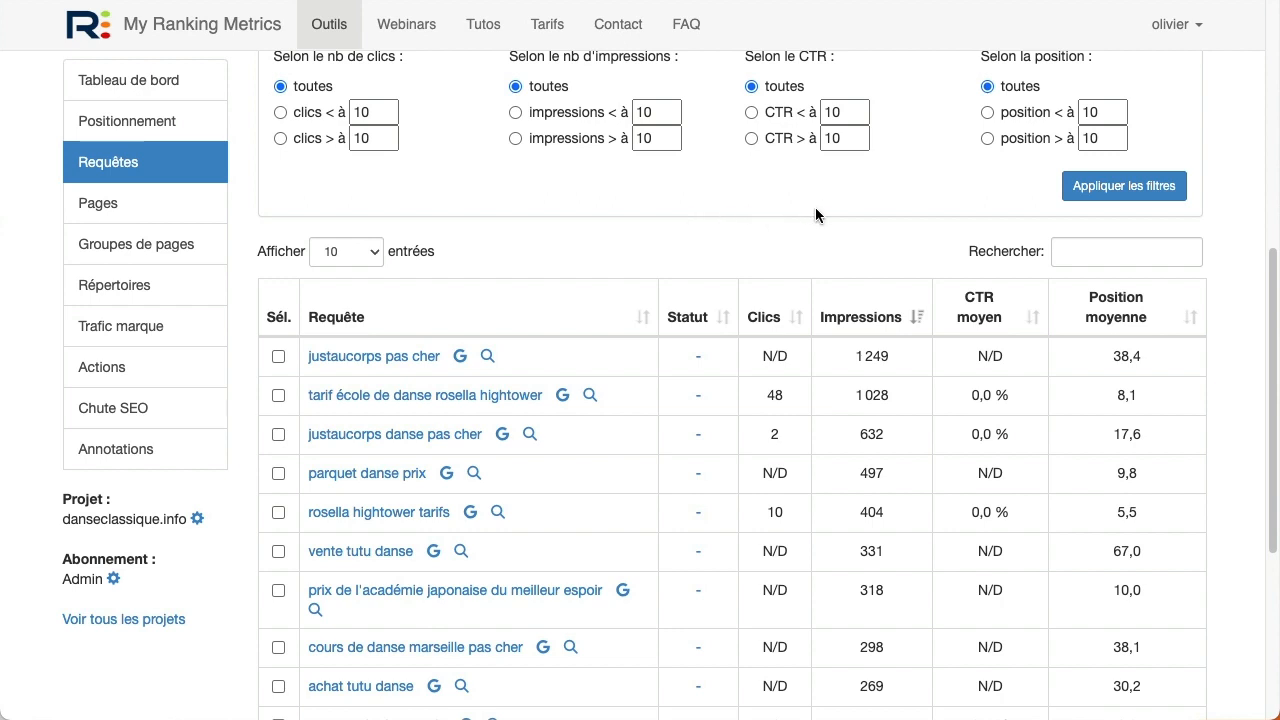
pyautogui.click(303, 113)
pyautogui.click(377, 113)
pyautogui.press('BackSpace')
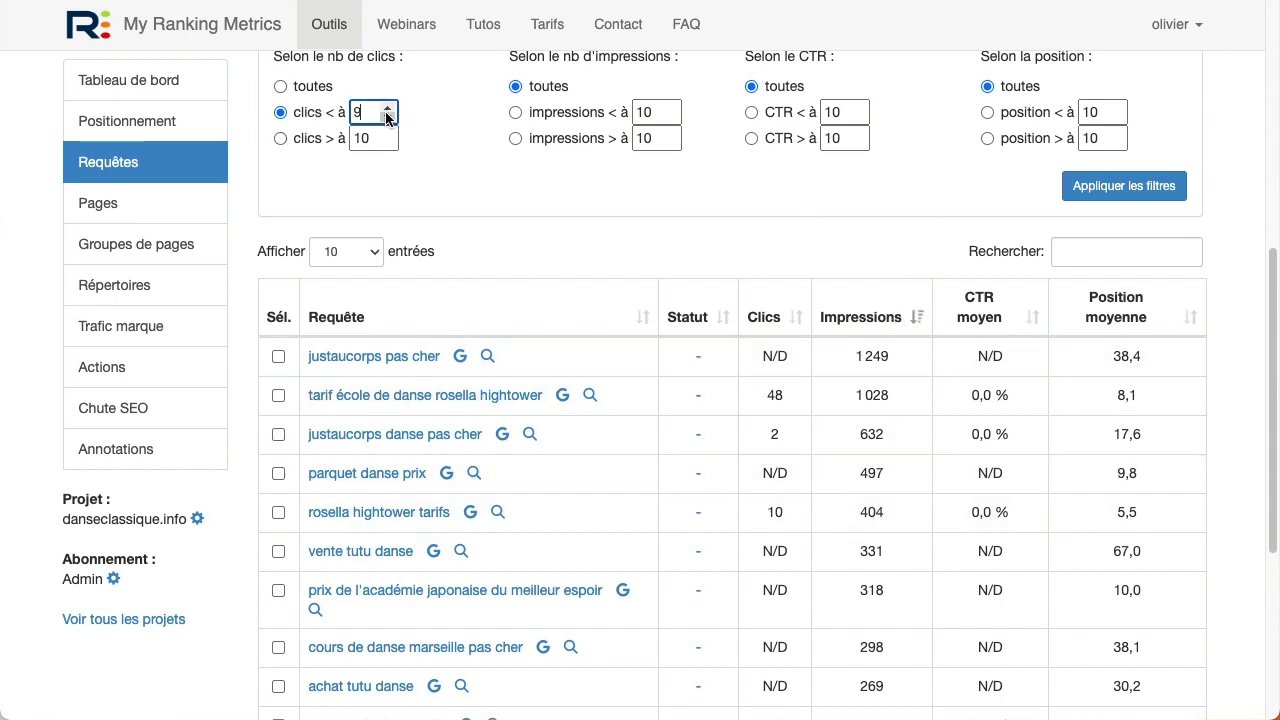
pyautogui.click(1108, 188)
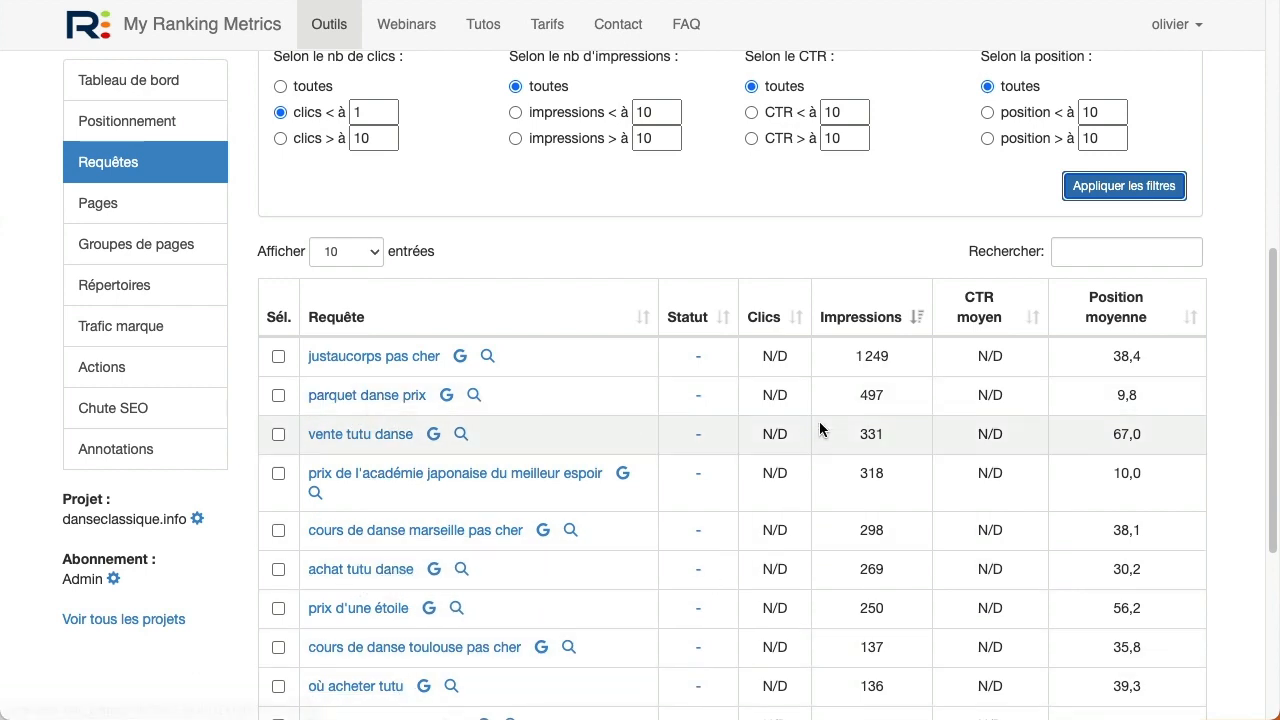
# Examine the first two pages of filtered commercial queries, and return to the analysis summary and filters.
pyautogui.scroll(-4, 848, 416)
pyautogui.scroll(-2, 961, 539)
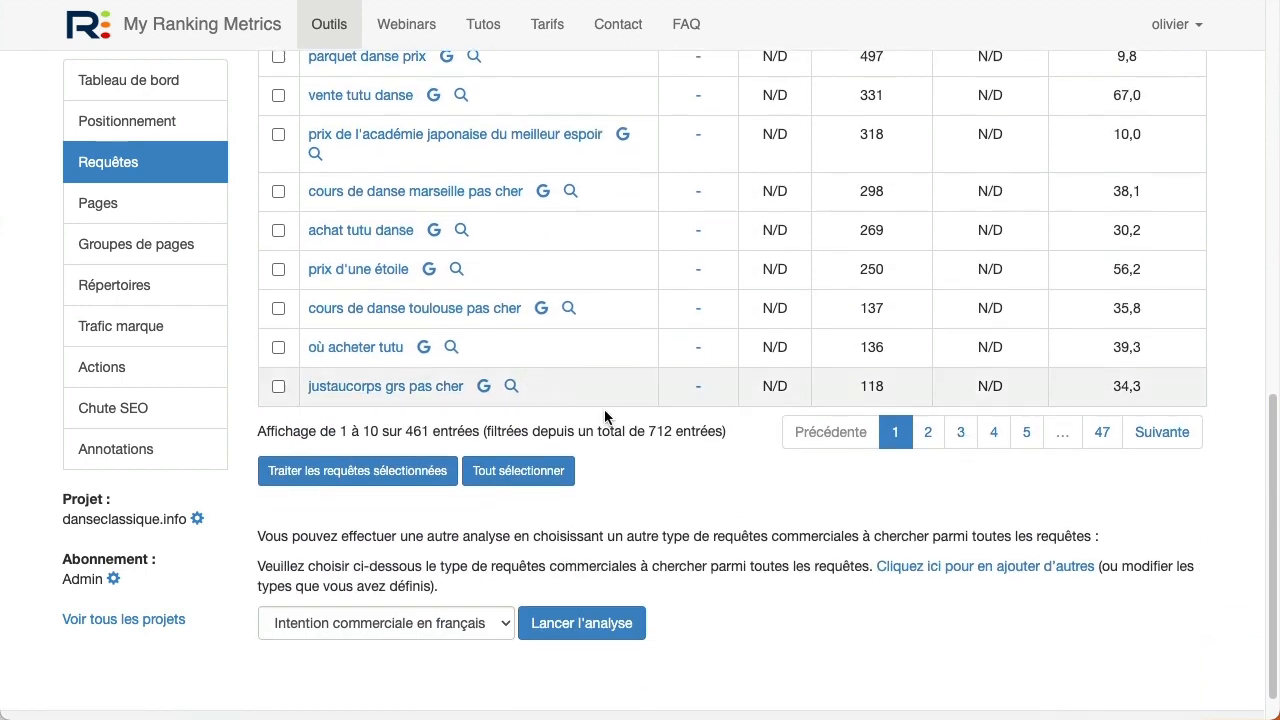
pyautogui.click(925, 432)
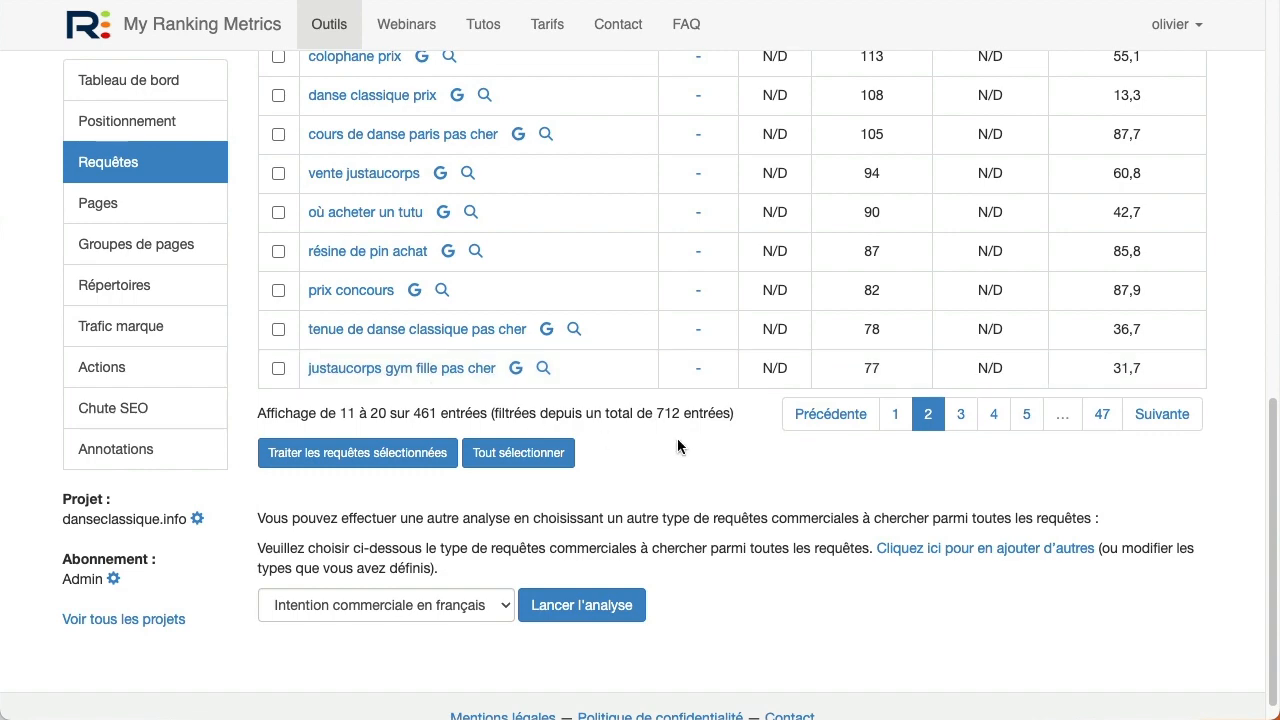
pyautogui.scroll(2, 677, 443)
pyautogui.scroll(2, 448, 451)
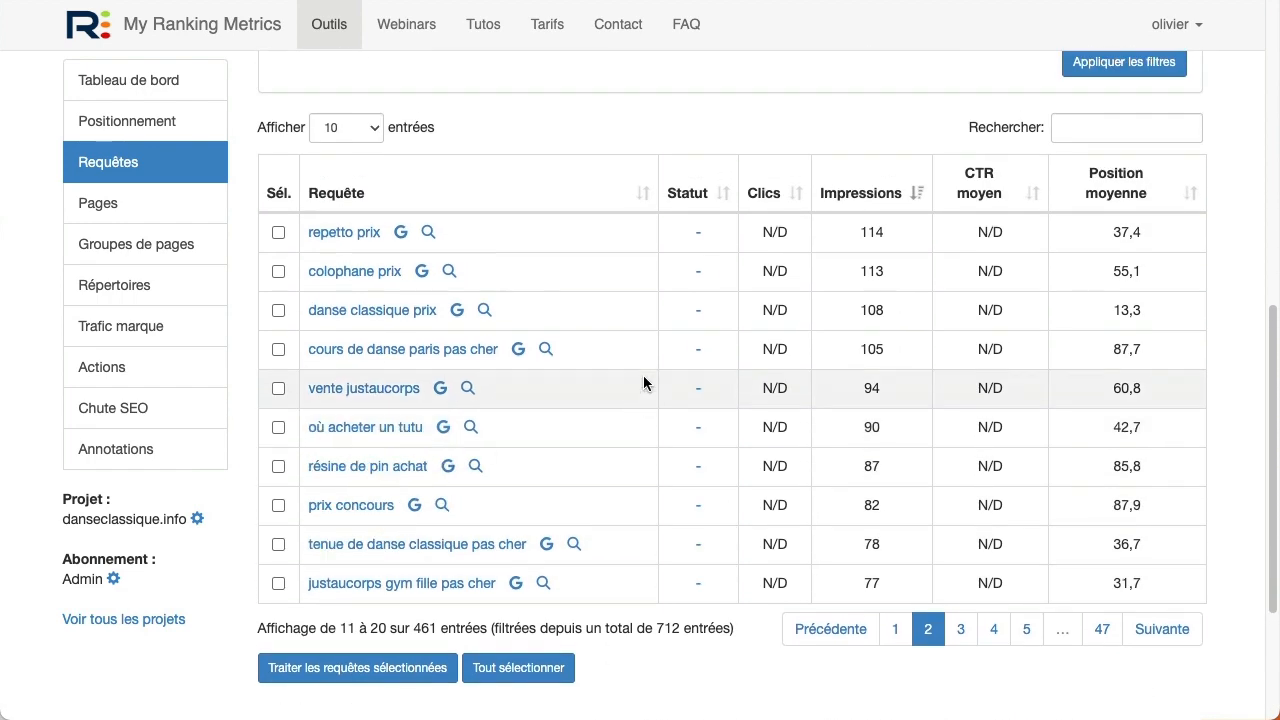
pyautogui.scroll(5, 660, 325)
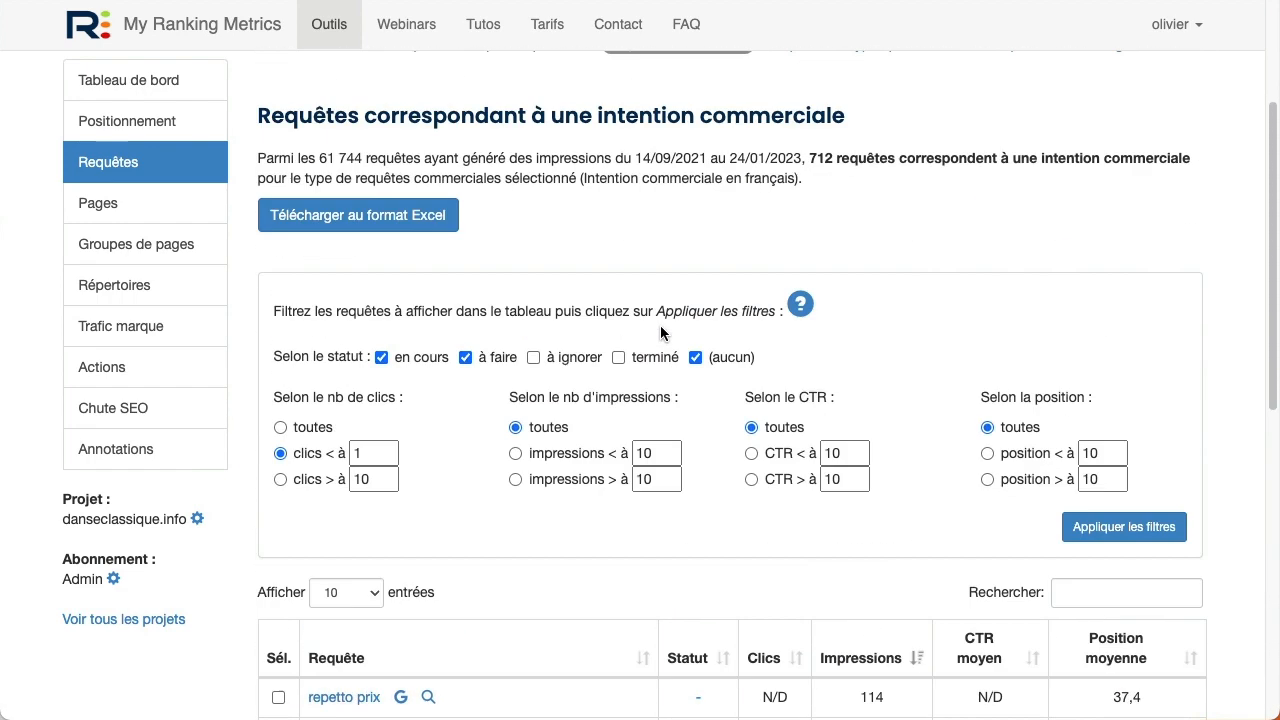
pyautogui.scroll(1, 730, 321)
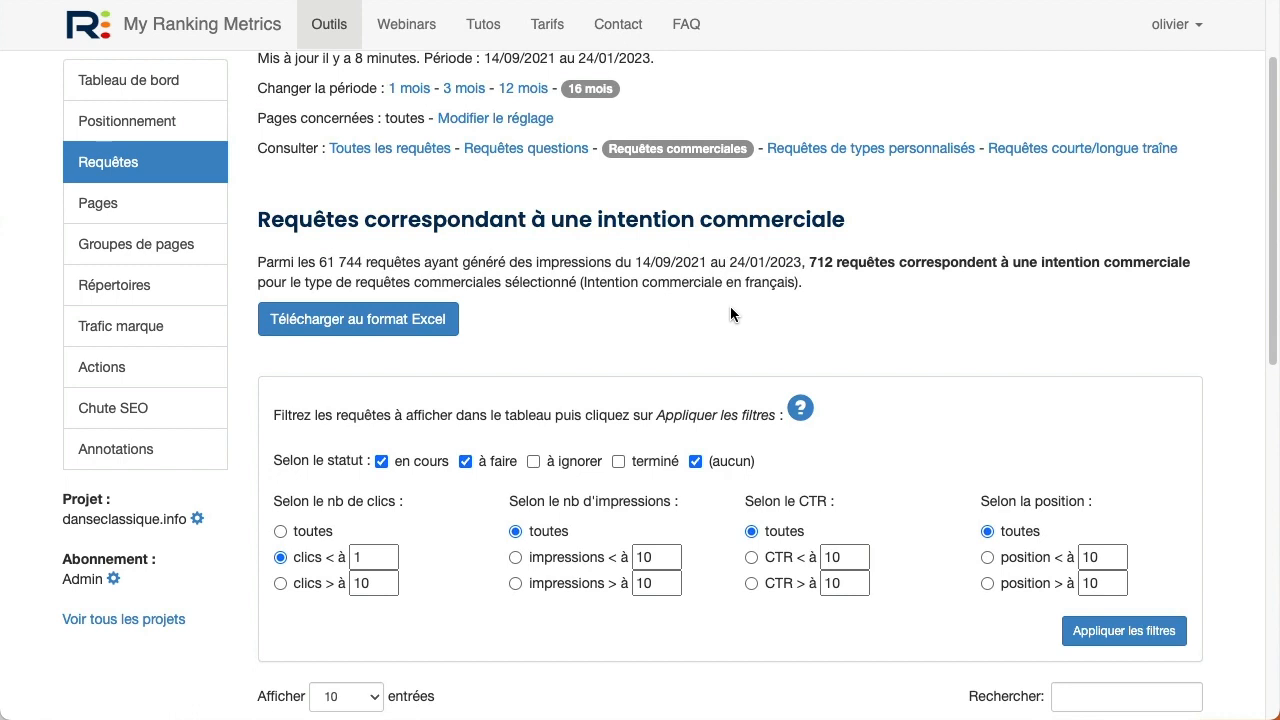
# Switch to the custom-type queries and look through the table for the Top villes de France type.
pyautogui.click(877, 157)
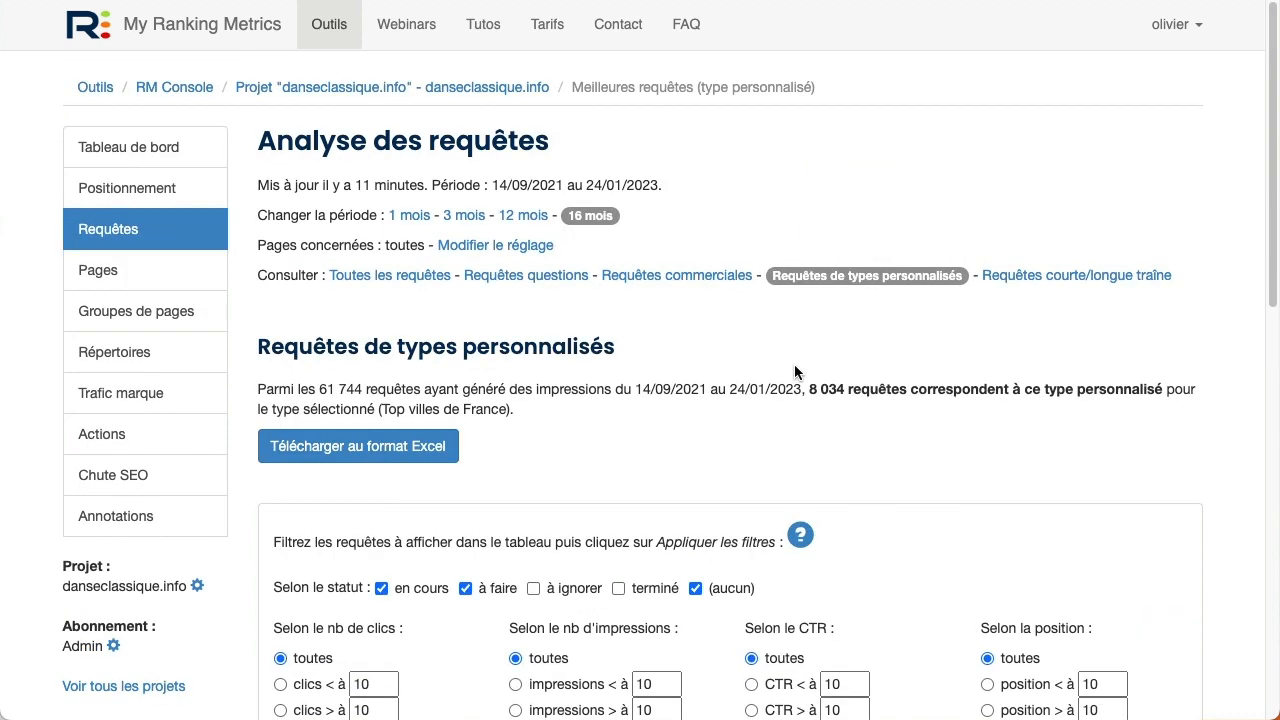
pyautogui.scroll(-7, 794, 364)
pyautogui.scroll(-3, 795, 381)
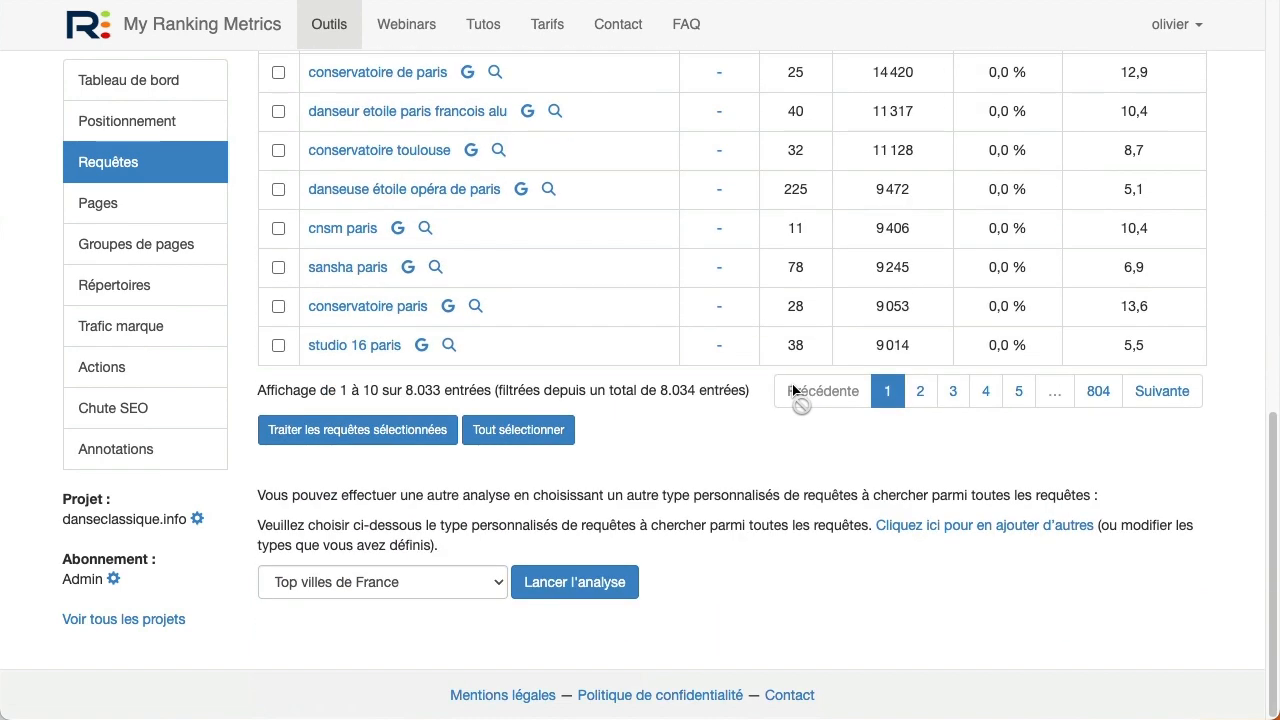
# Choose the custom type "écoles et cours" and open the custom-type settings to review its label and regex.
pyautogui.click(405, 581)
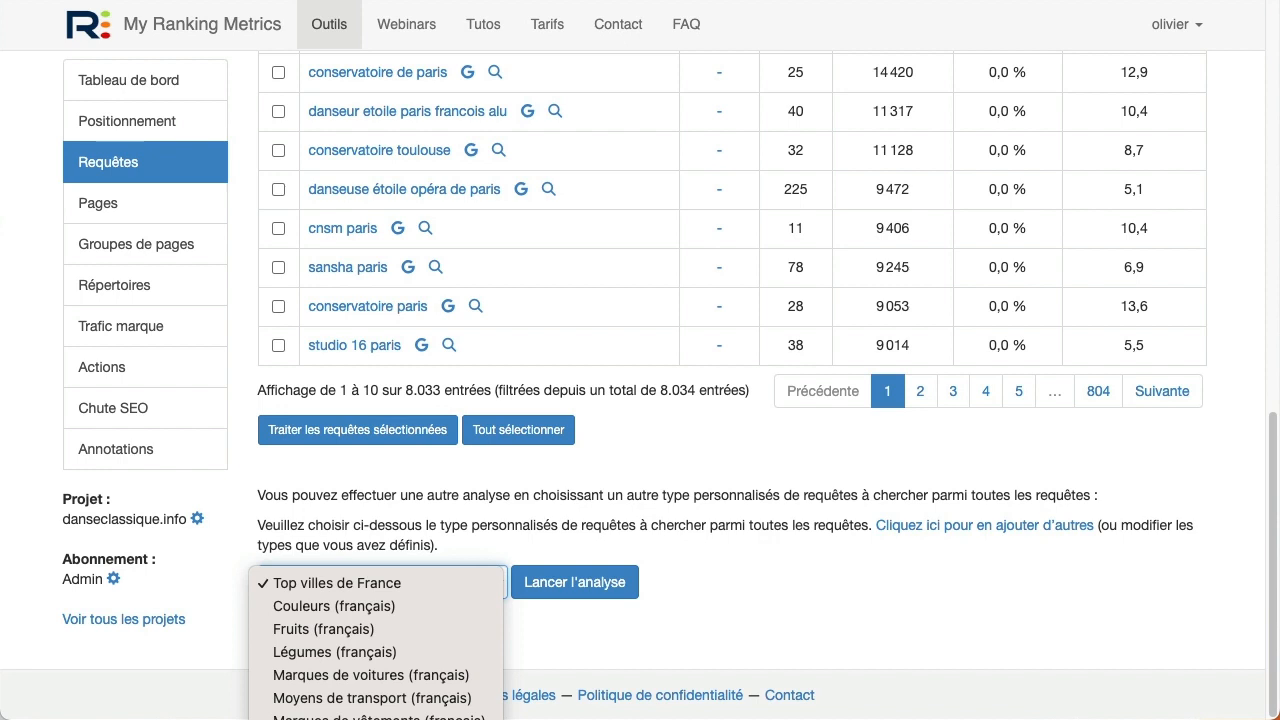
pyautogui.click(380, 718)
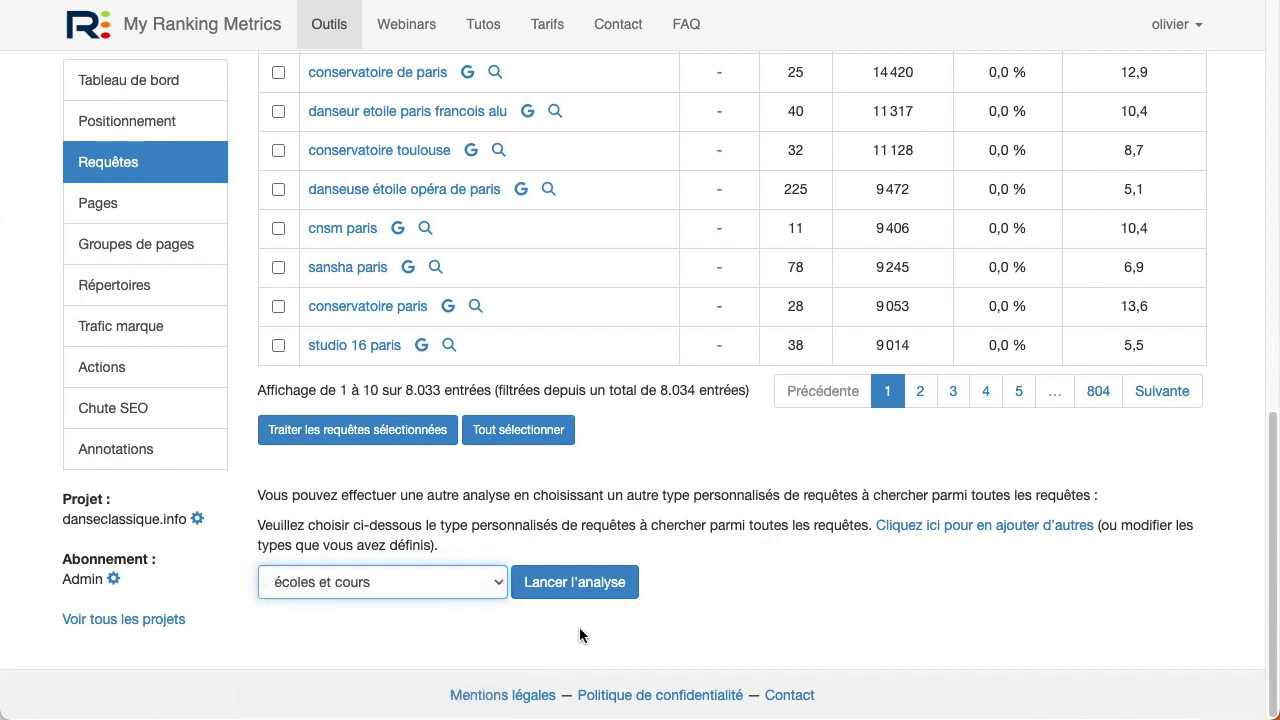
pyautogui.click(980, 526)
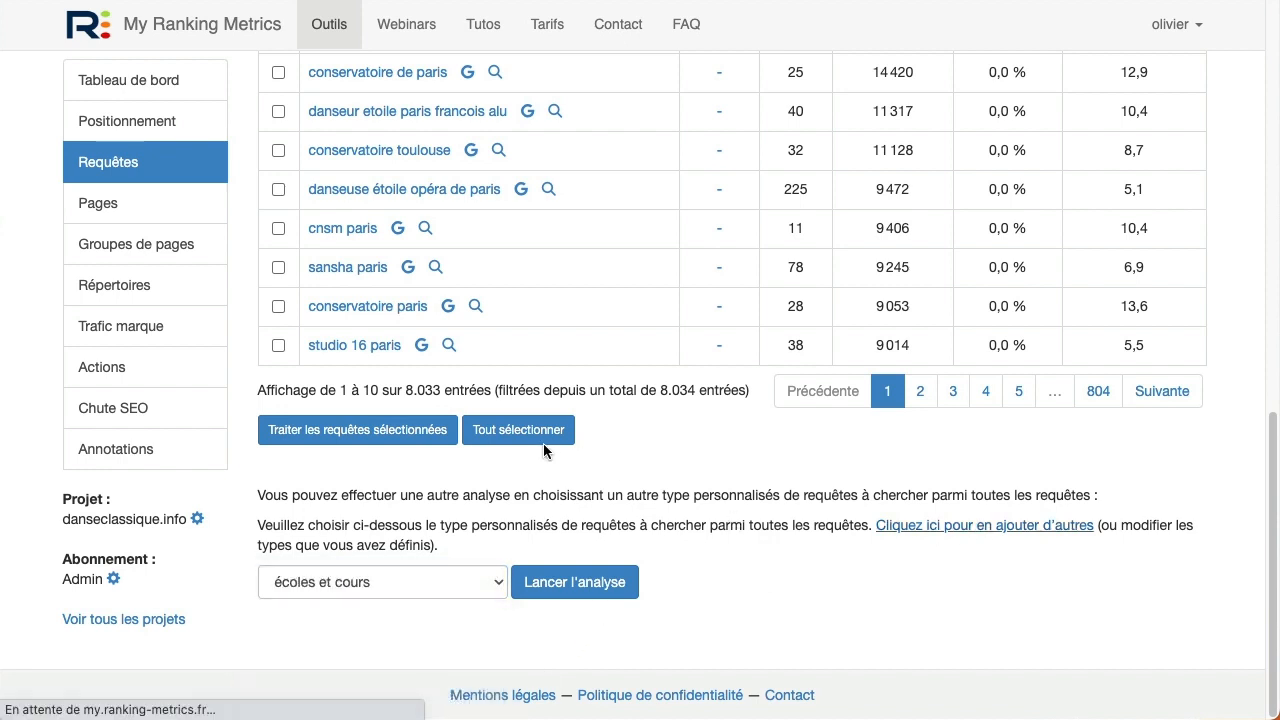
pyautogui.scroll(-2, 508, 406)
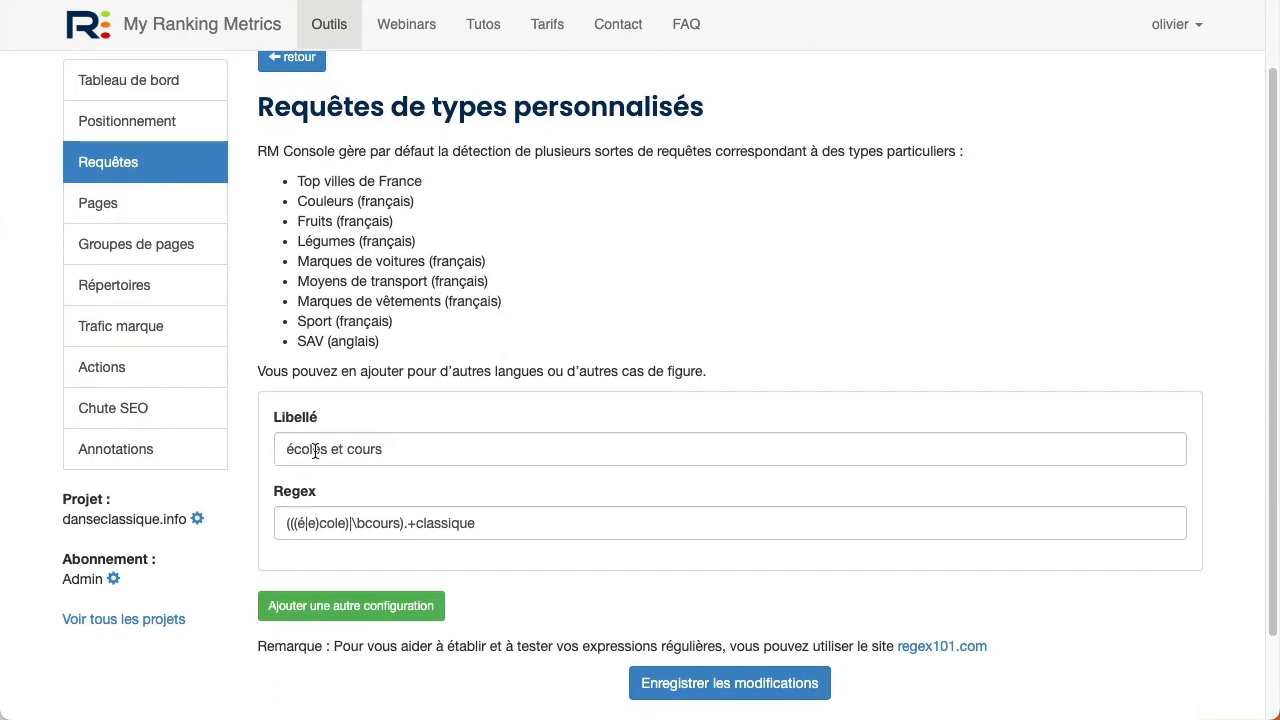
# Try shortening the écoles et cours regex to \bcours.+classique in the custom-type settings.
pyautogui.scroll(-2, 490, 422)
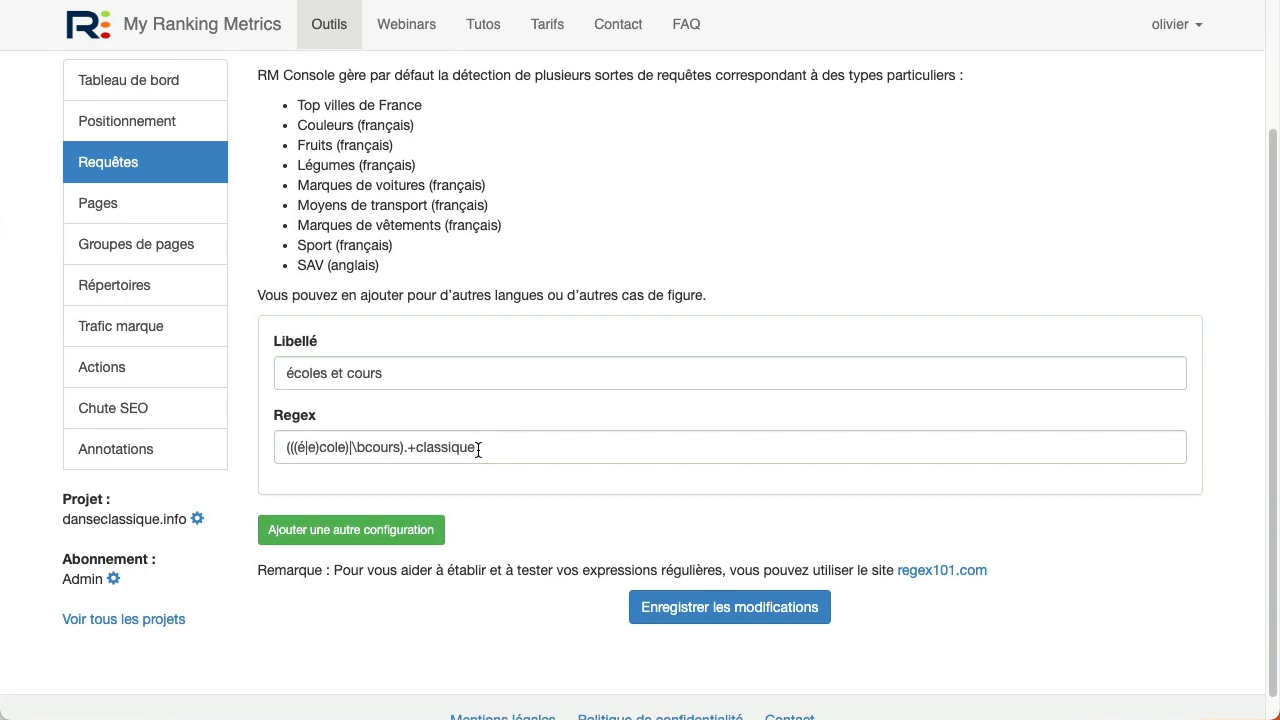
pyautogui.moveTo(491, 441); pyautogui.dragTo(281, 448)
pyautogui.click(349, 447)
pyautogui.click(500, 447)
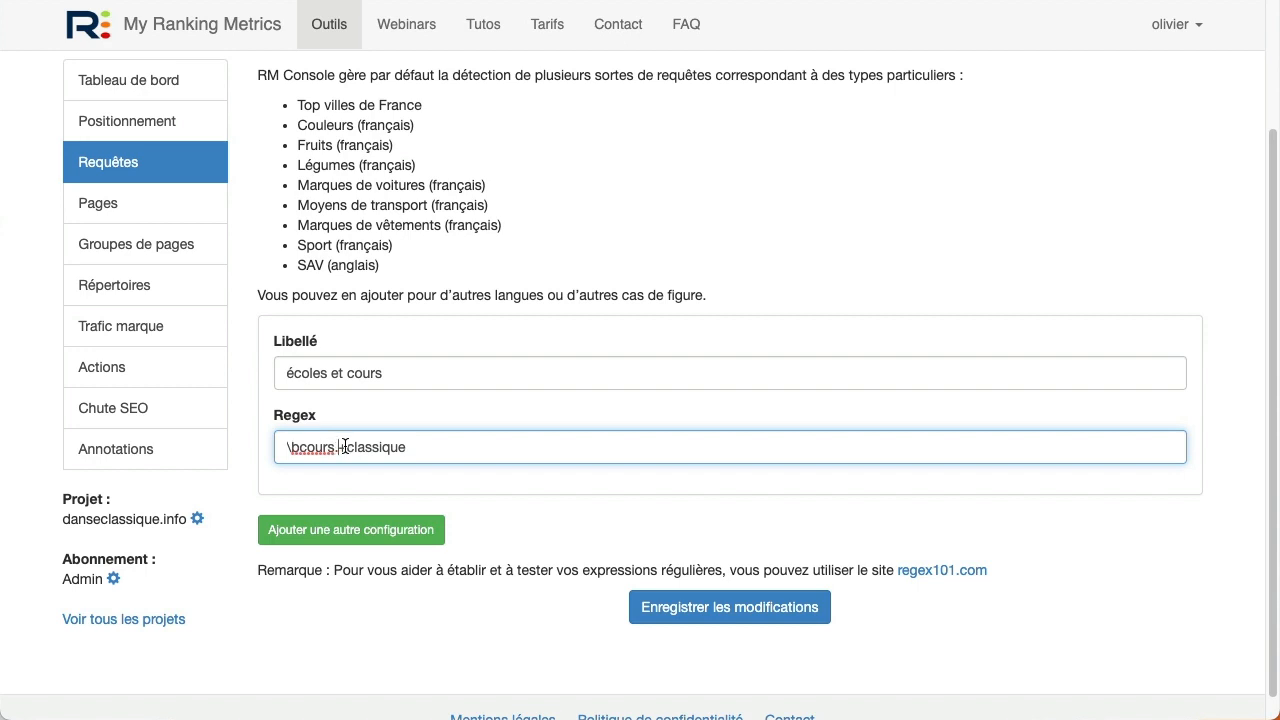
pyautogui.doubleClick(382, 447)
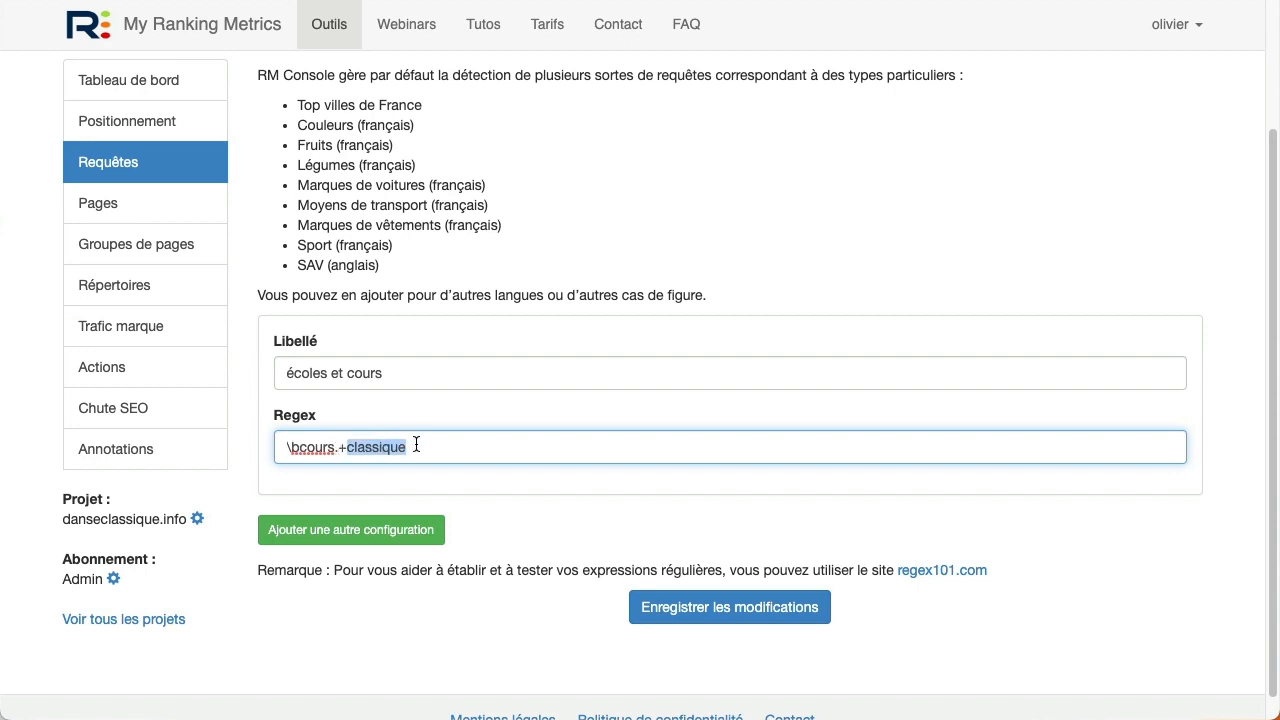
pyautogui.click(417, 446)
pyautogui.scroll(3, 475, 328)
# Return to the custom-type queries without saving the settings, and launch the analysis for the écoles et cours type.
pyautogui.click(299, 145)
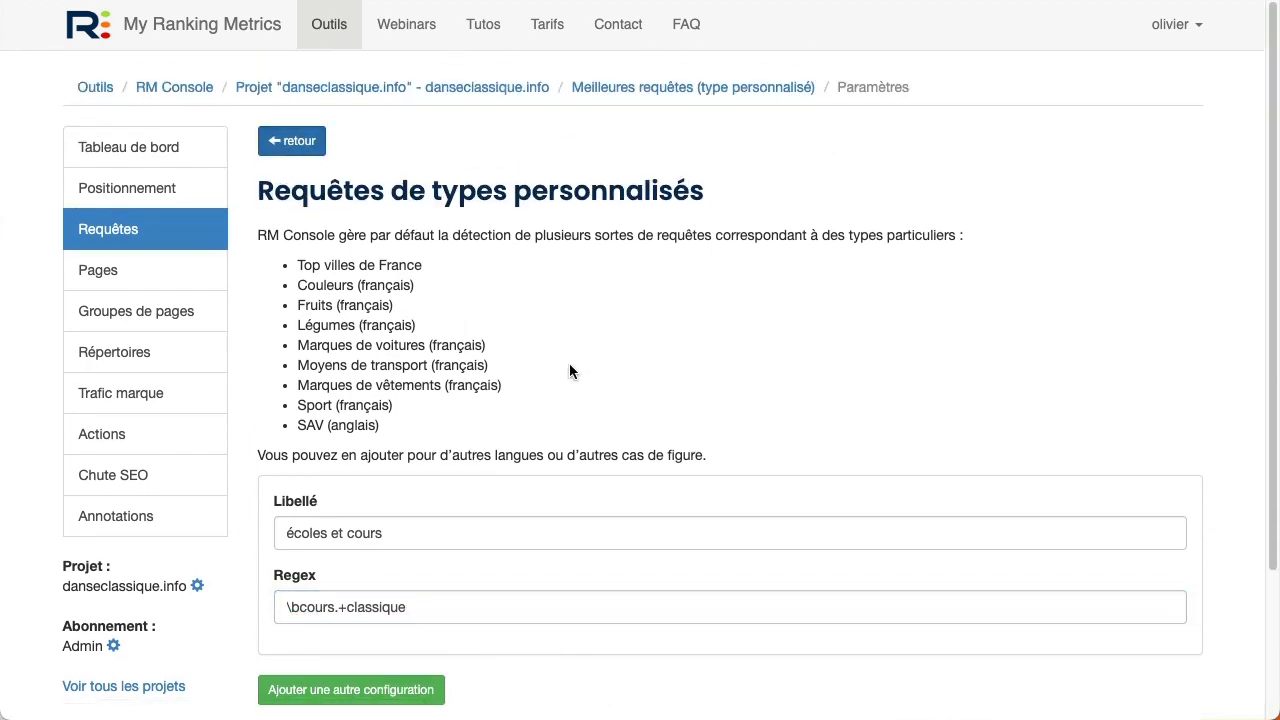
pyautogui.scroll(-10, 556, 482)
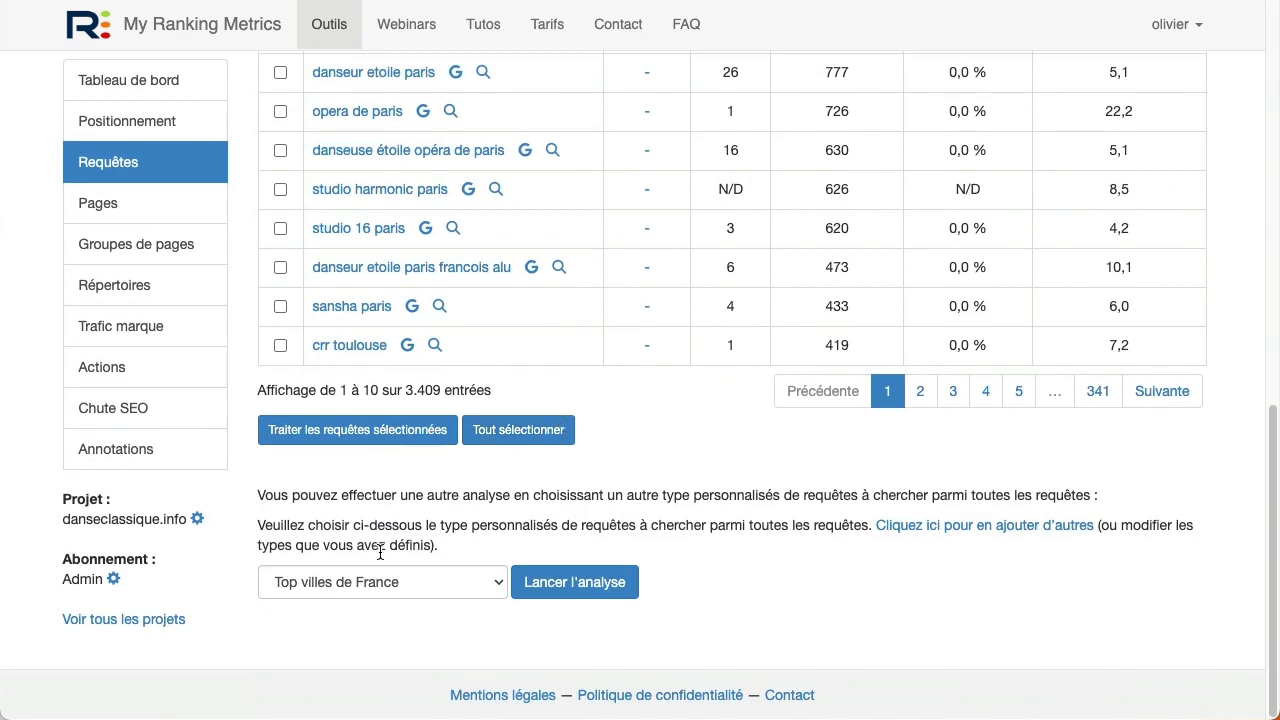
pyautogui.click(405, 583)
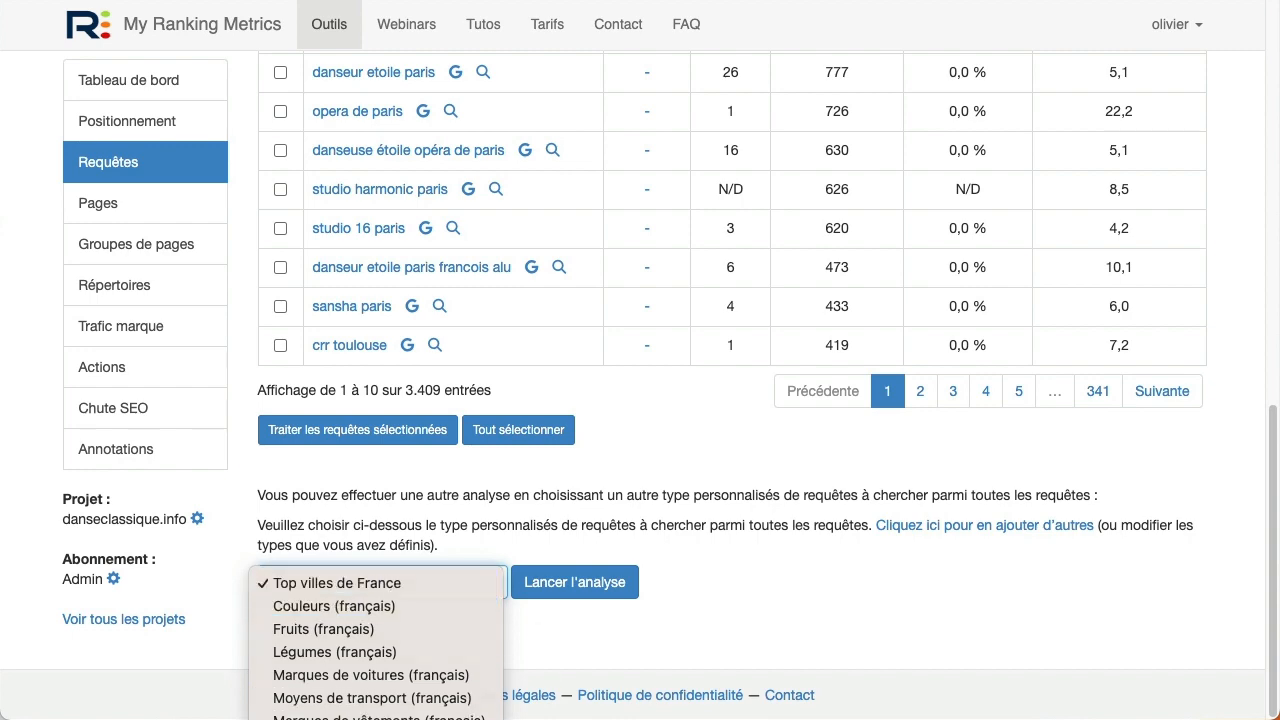
pyautogui.click(376, 716)
pyautogui.click(575, 584)
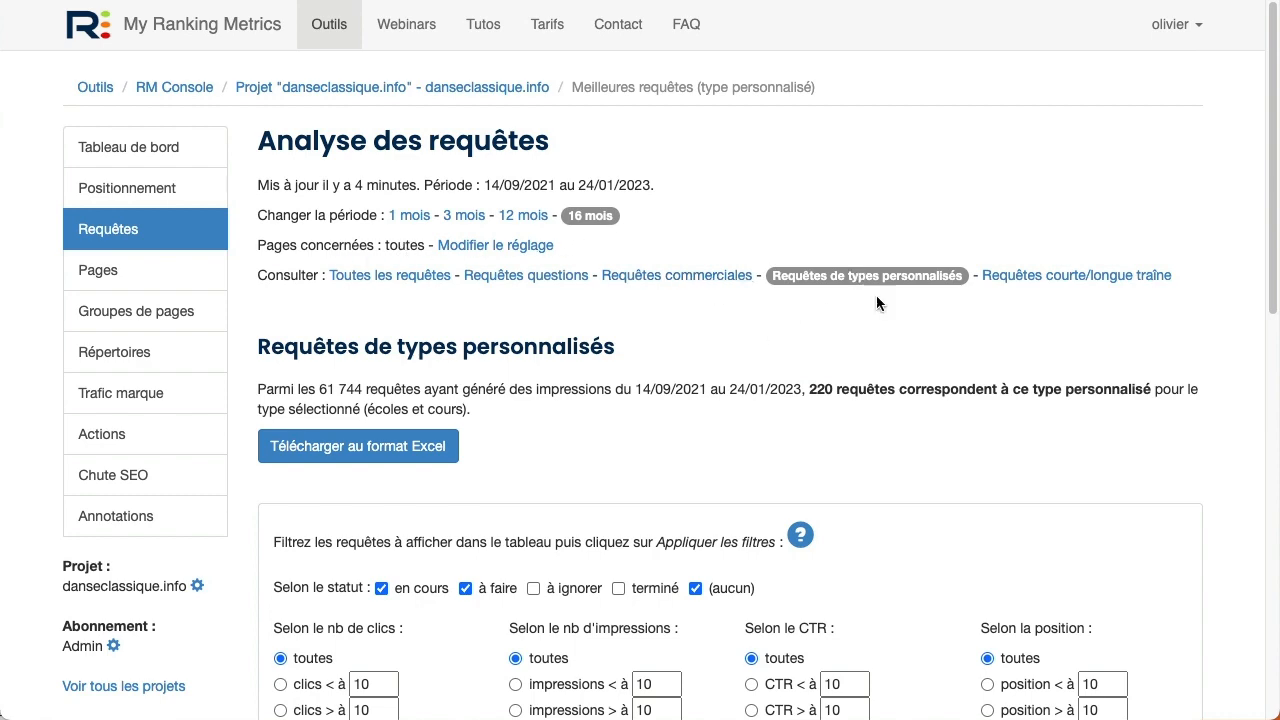
# Filter the écoles et cours queries by position, keeping those with a position above 8.
pyautogui.scroll(-6, 876, 296)
pyautogui.scroll(-1, 880, 296)
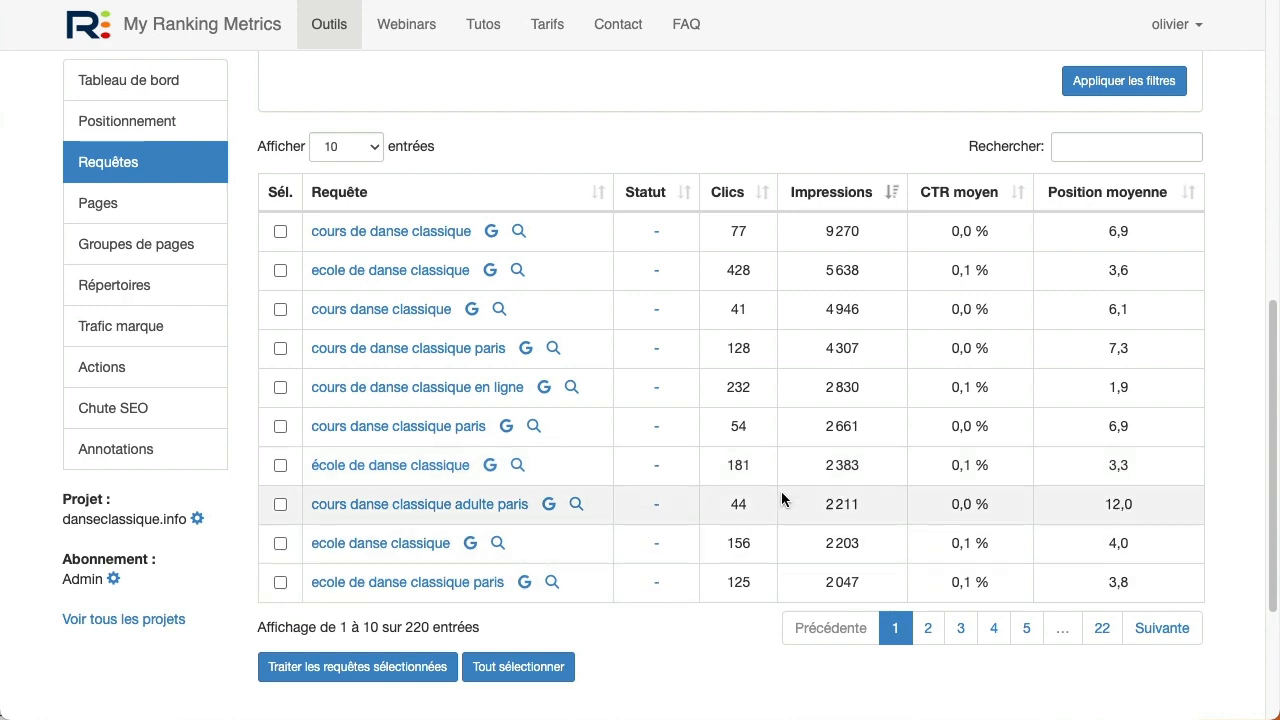
pyautogui.scroll(2, 831, 366)
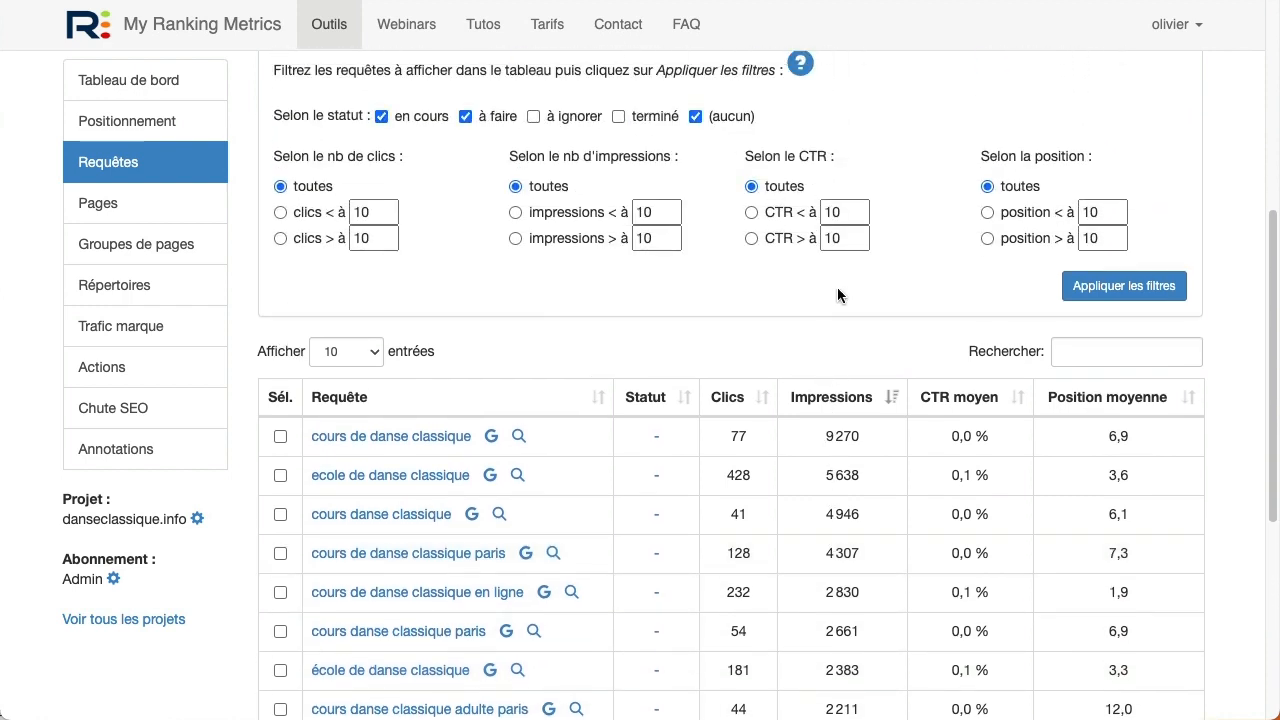
pyautogui.click(1005, 240)
pyautogui.click(1116, 243)
pyautogui.click(1116, 243)
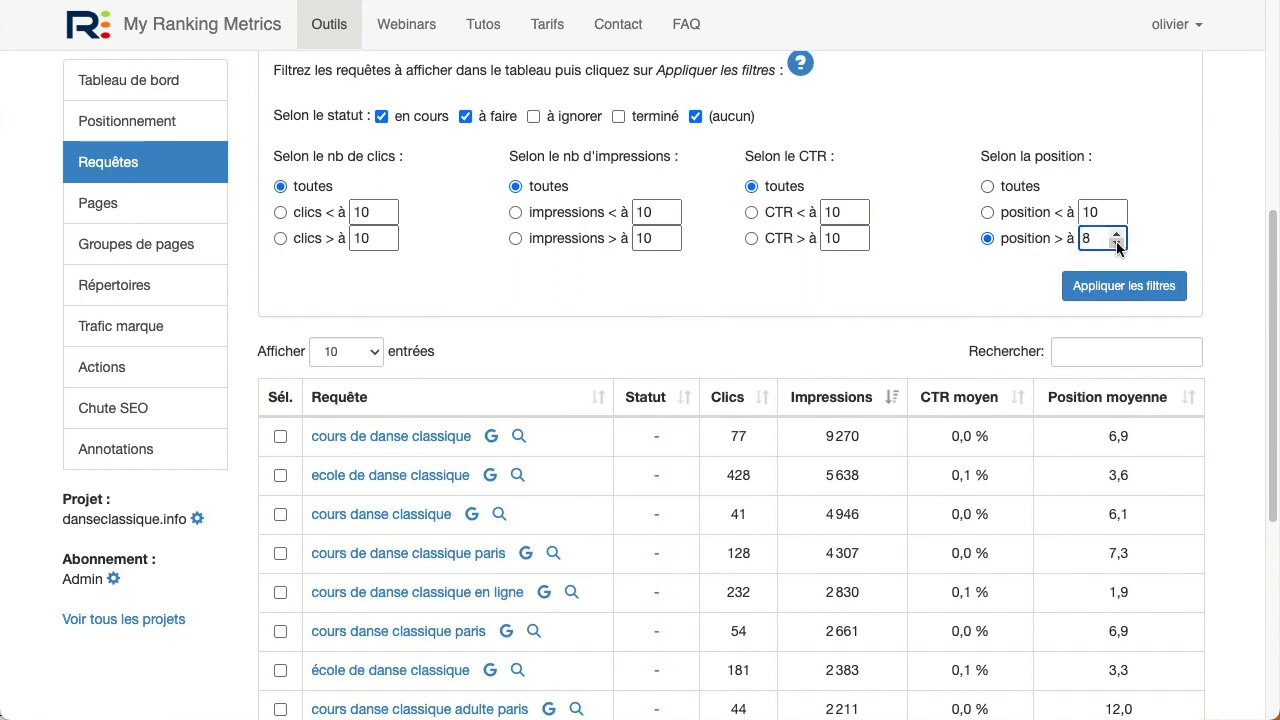
pyautogui.click(1112, 289)
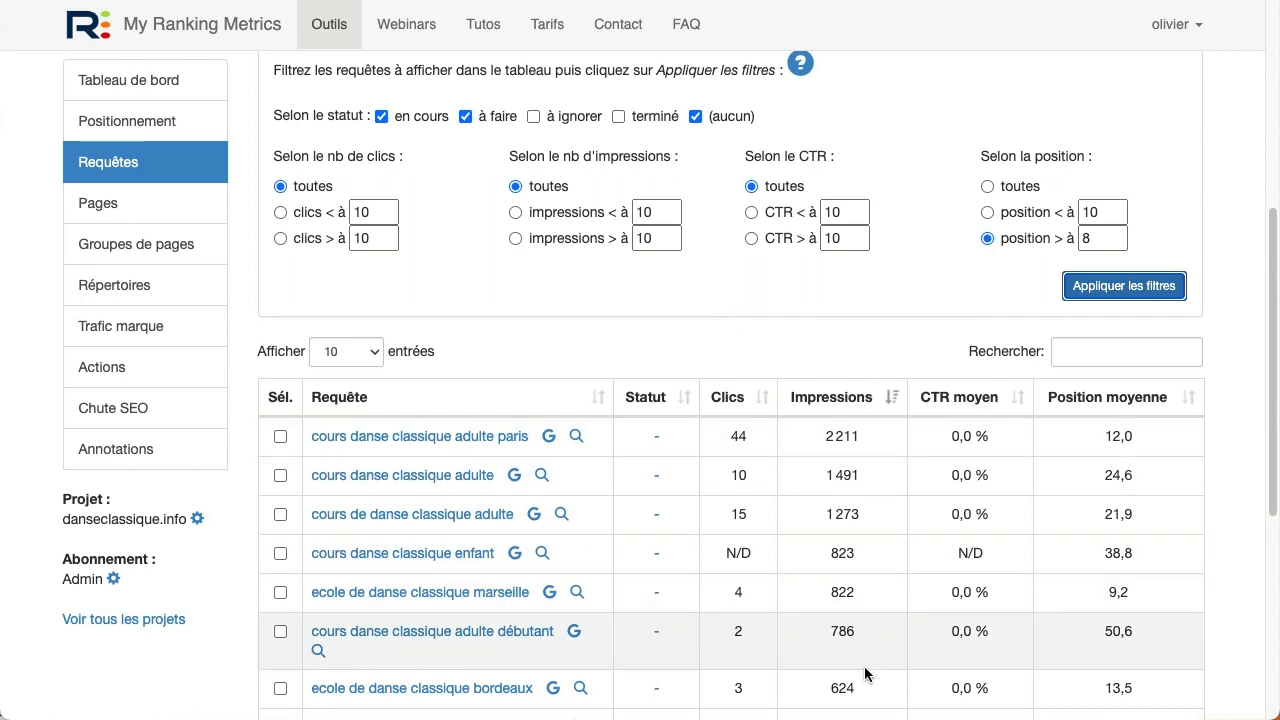
# Add a click filter to the écoles et cours queries, keeping those with fewer than 1 click.
pyautogui.scroll(-2, 663, 337)
pyautogui.scroll(-1, 650, 332)
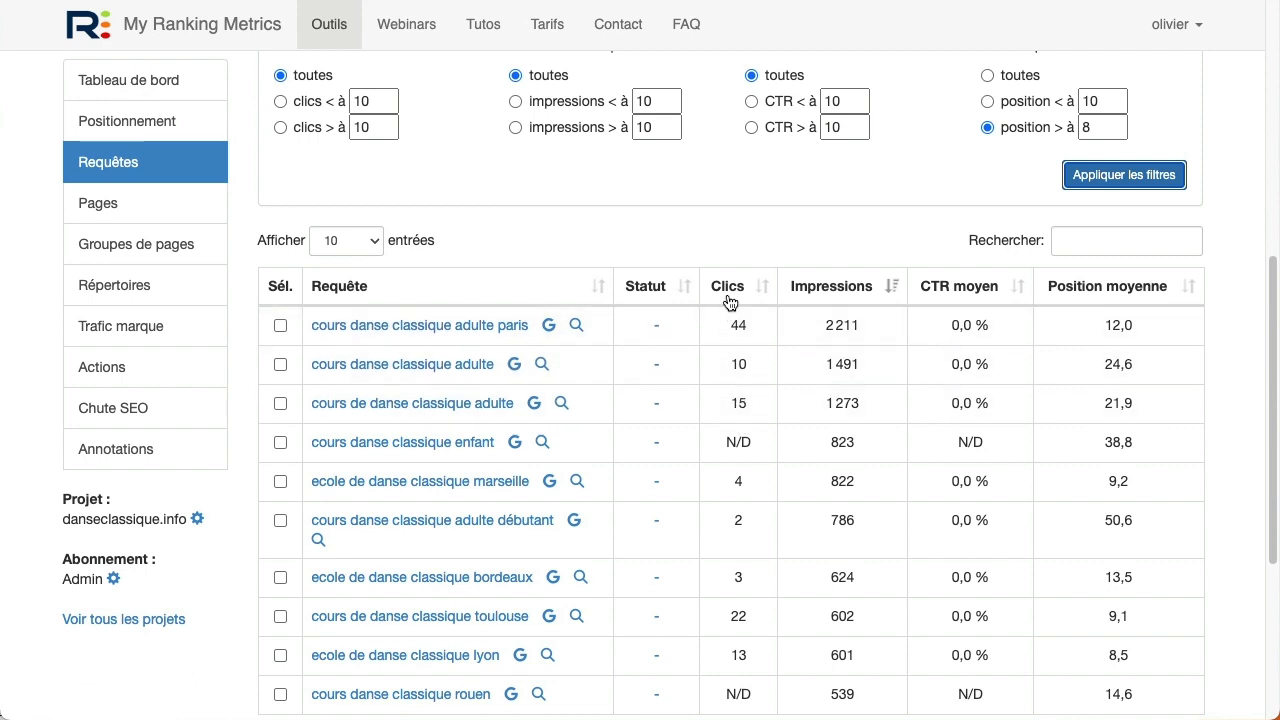
pyautogui.click(303, 105)
pyautogui.click(388, 105)
pyautogui.click(388, 105)
pyautogui.click(388, 105)
pyautogui.click(388, 105)
pyautogui.click(388, 105)
pyautogui.click(388, 105)
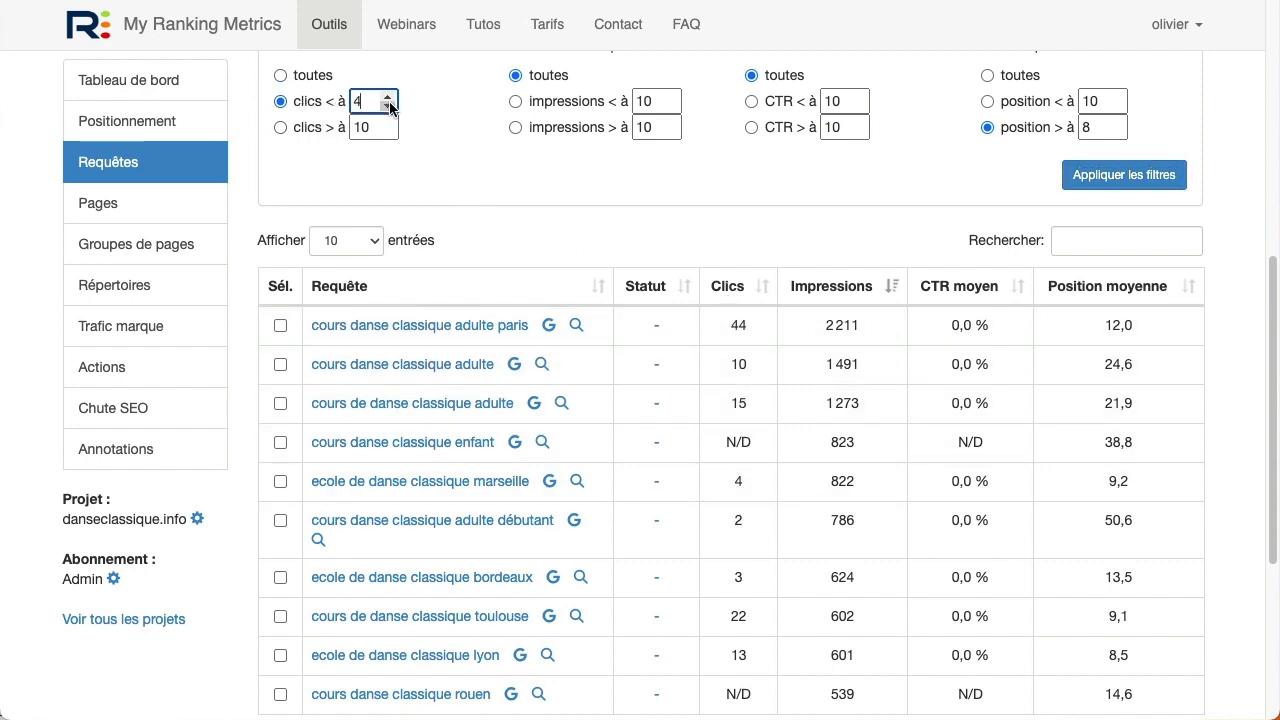
pyautogui.click(388, 105)
pyautogui.click(388, 105)
pyautogui.click(388, 105)
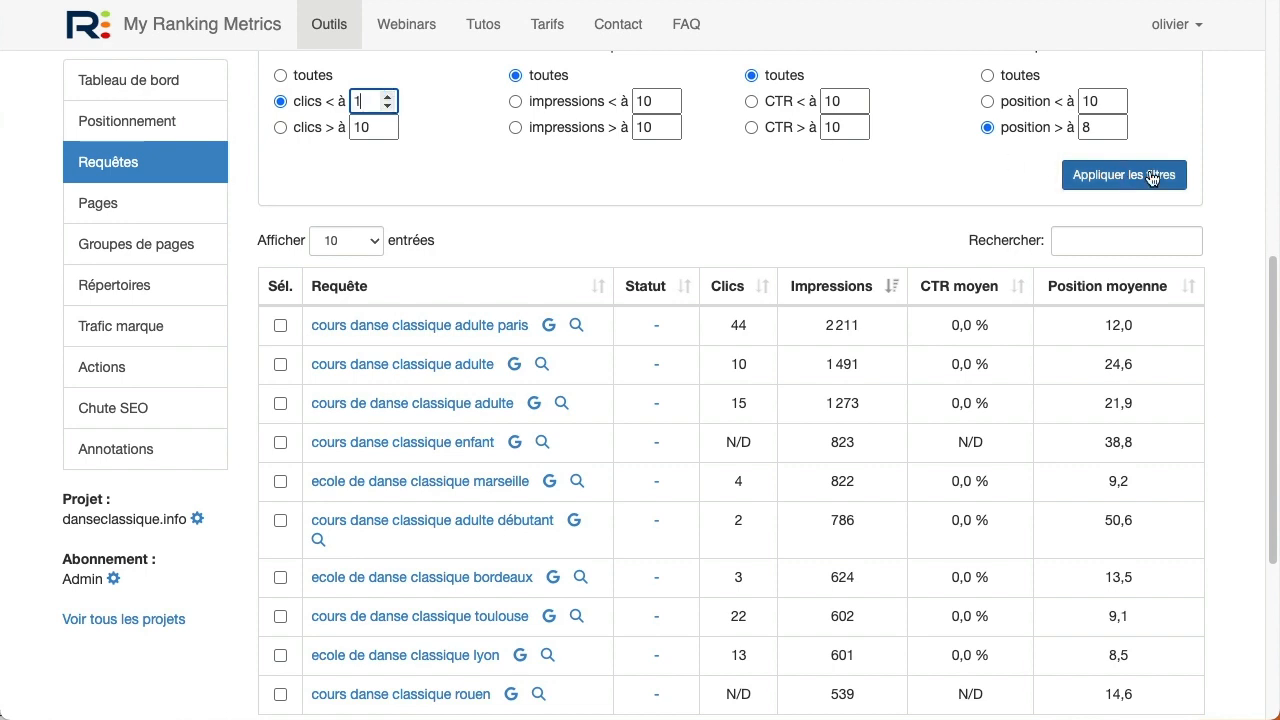
pyautogui.click(1080, 175)
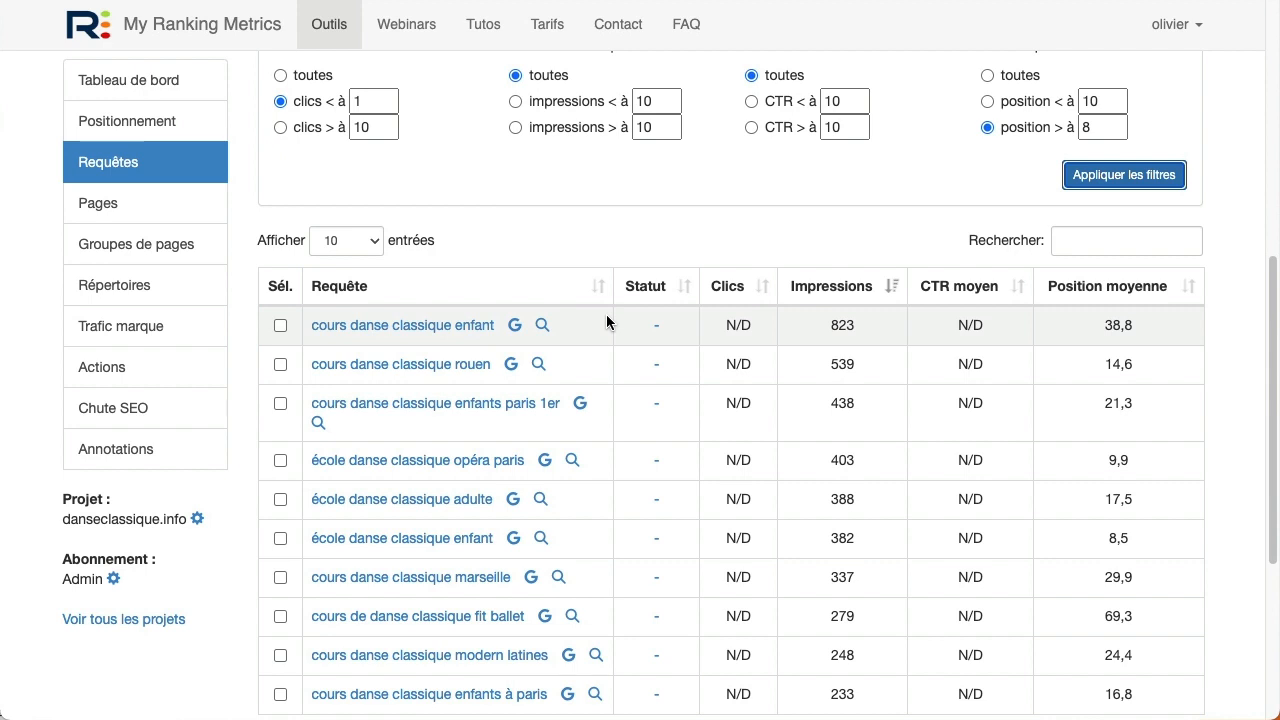
# Replace the click filter with more than 10 clicks and apply it alongside the position filter.
pyautogui.click(306, 75)
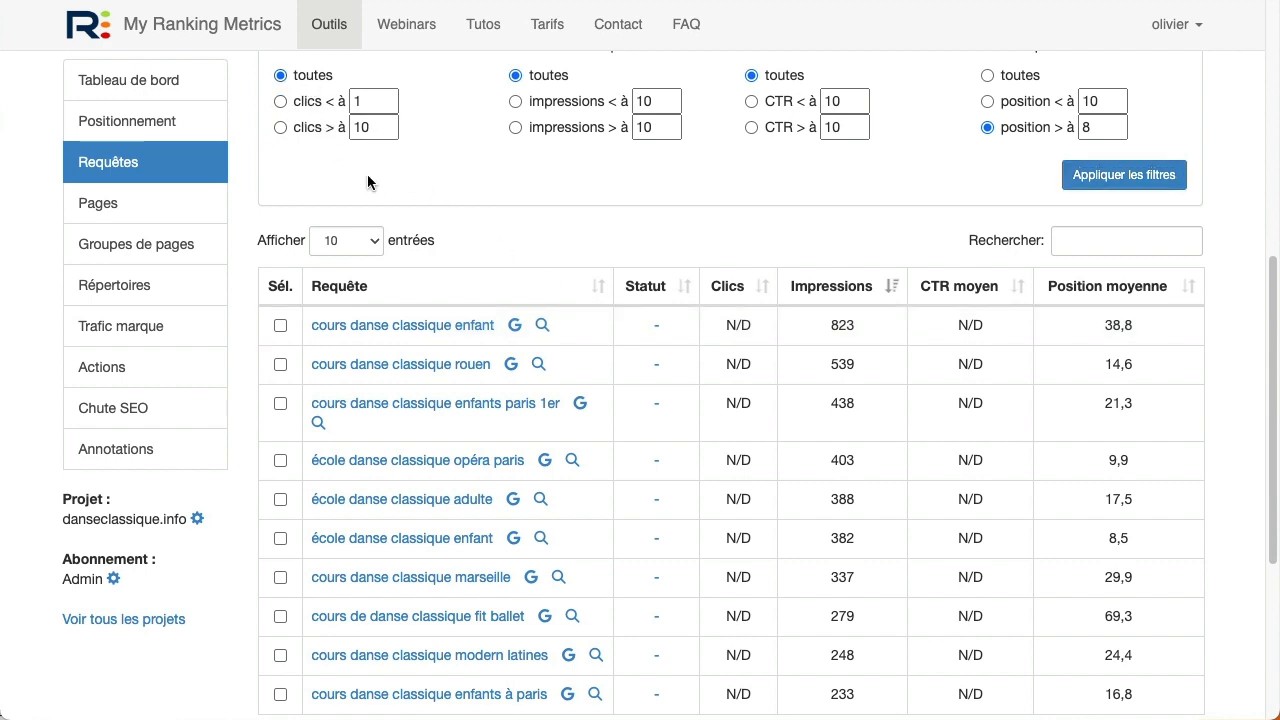
pyautogui.click(308, 130)
pyautogui.click(386, 134)
pyautogui.click(387, 122)
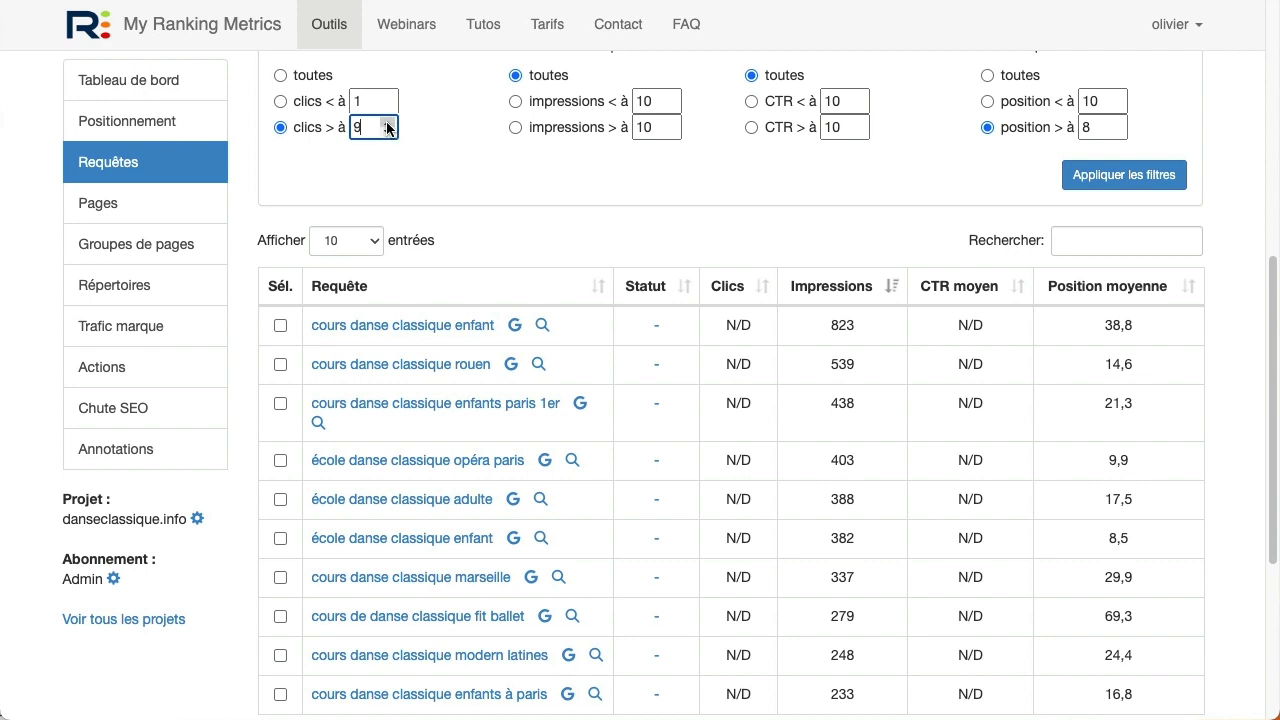
pyautogui.click(387, 122)
pyautogui.click(1080, 175)
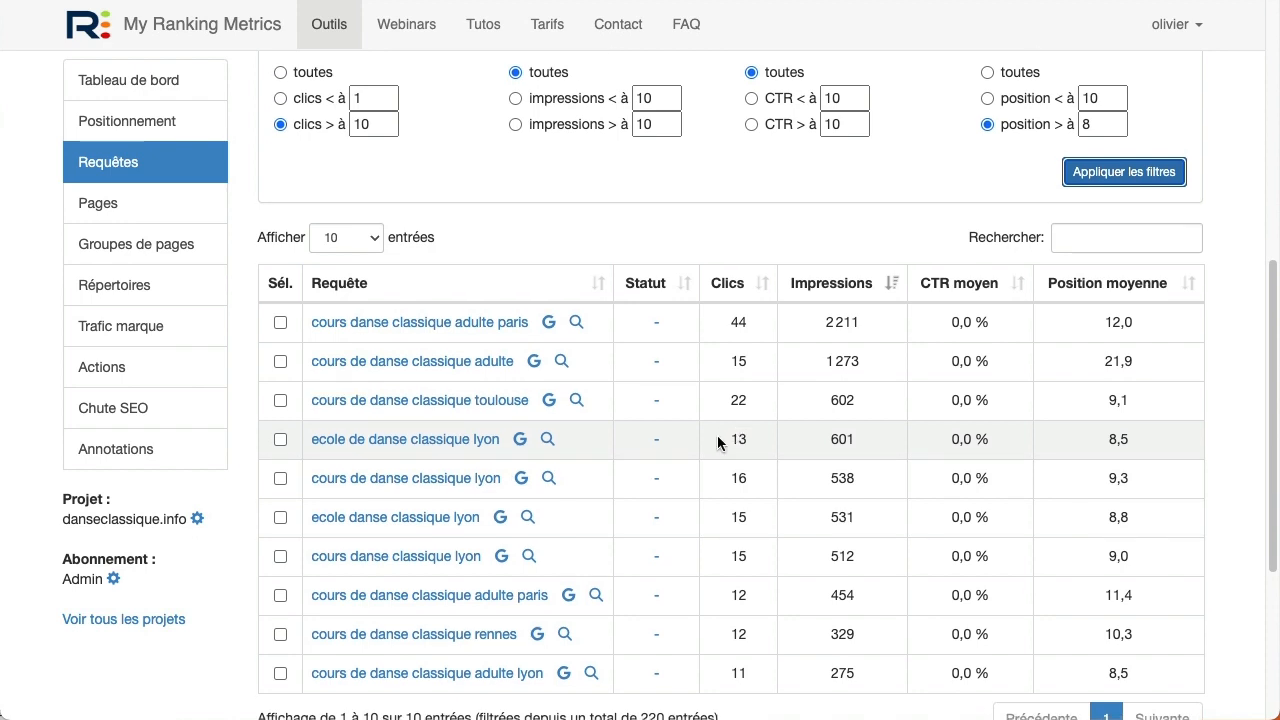
pyautogui.scroll(-3, 720, 440)
pyautogui.click(462, 586)
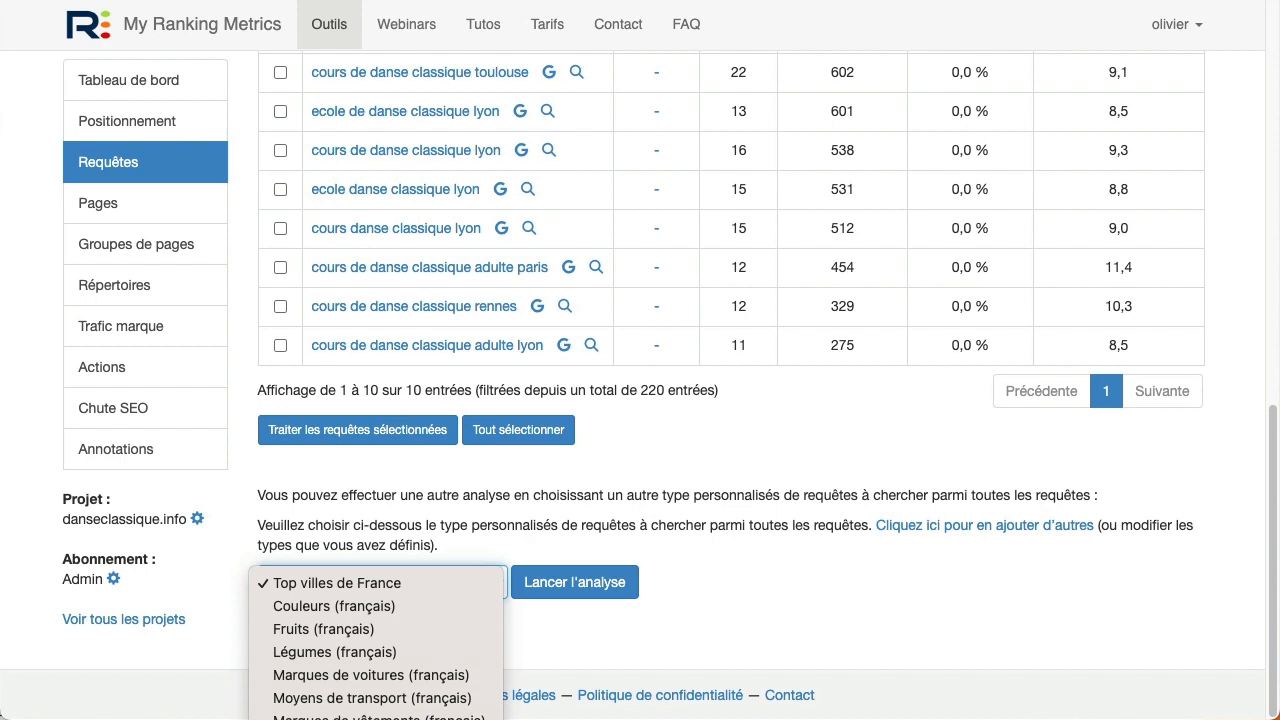
pyautogui.click(783, 548)
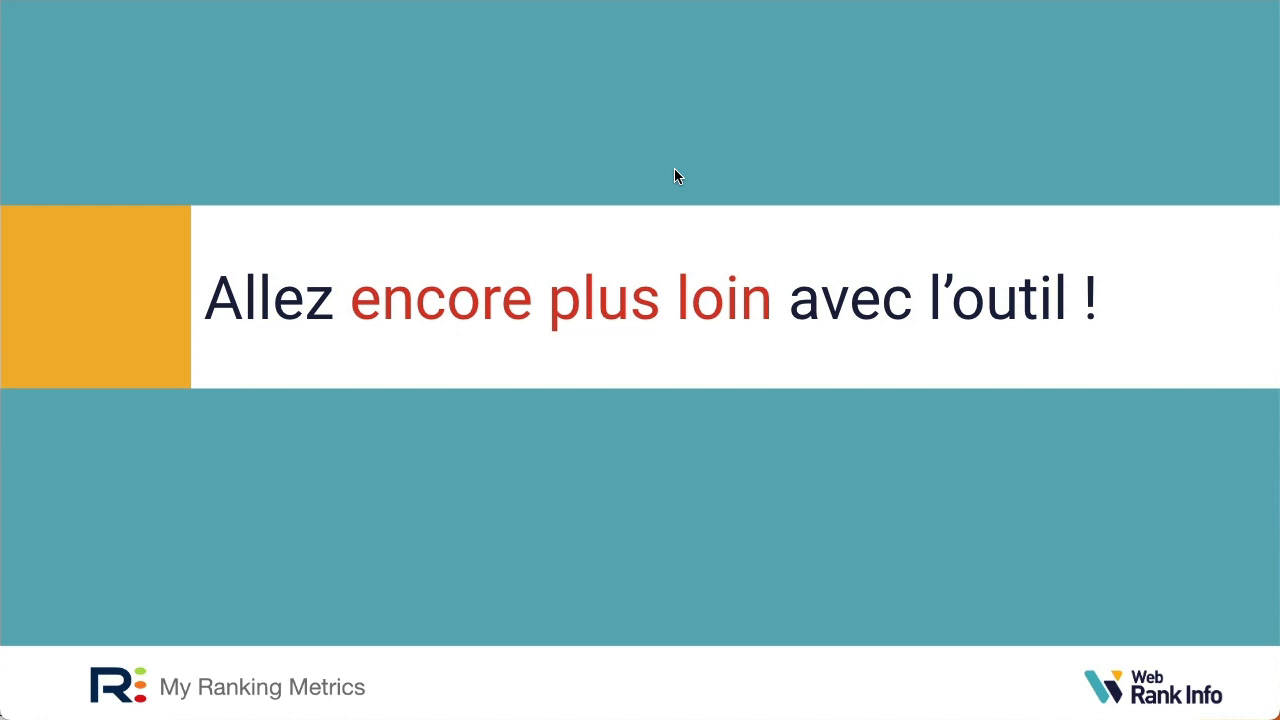
pyautogui.press('Right')
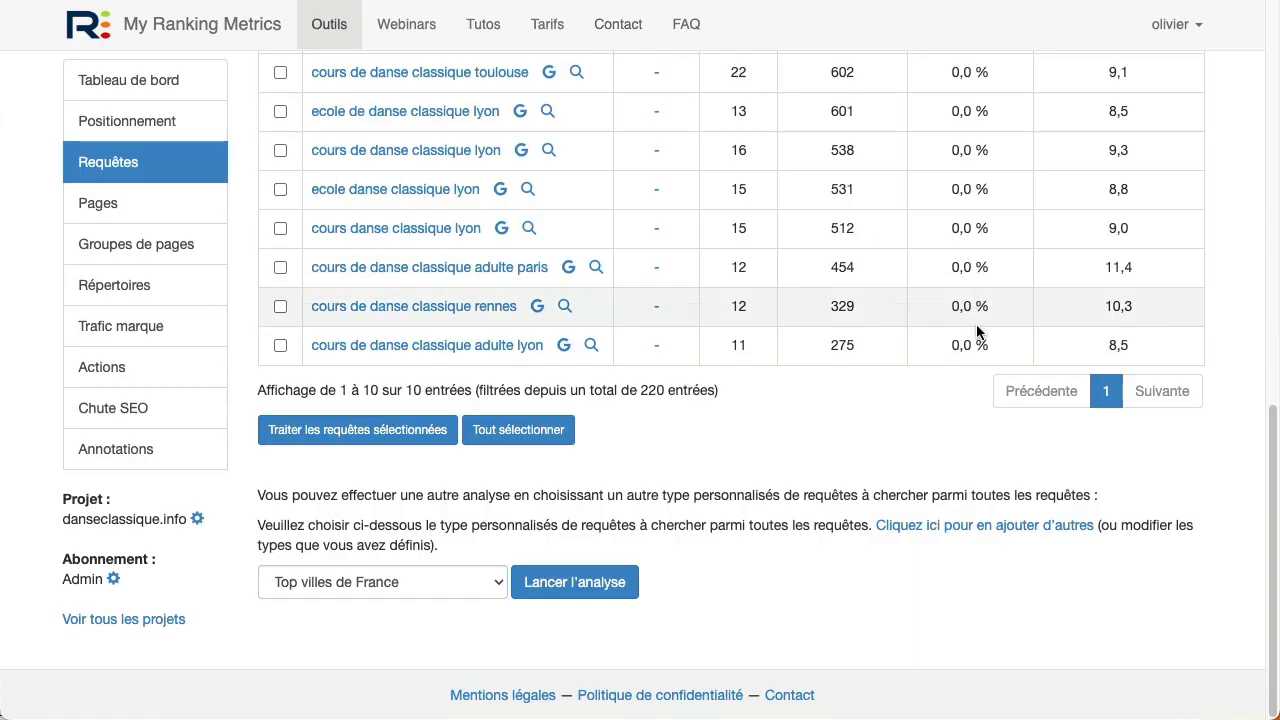
# Open the short/long-tail queries and set the word-count interval to 9 to 14 words.
pyautogui.scroll(10, 963, 360)
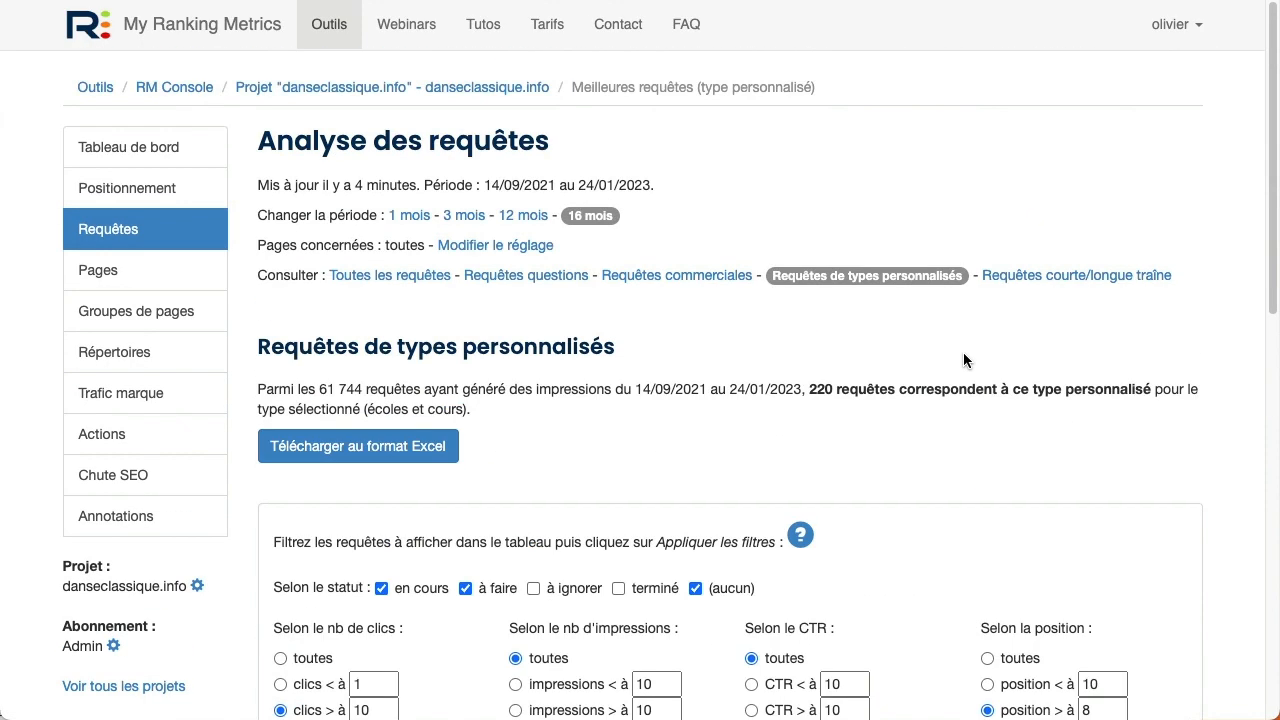
pyautogui.click(1133, 279)
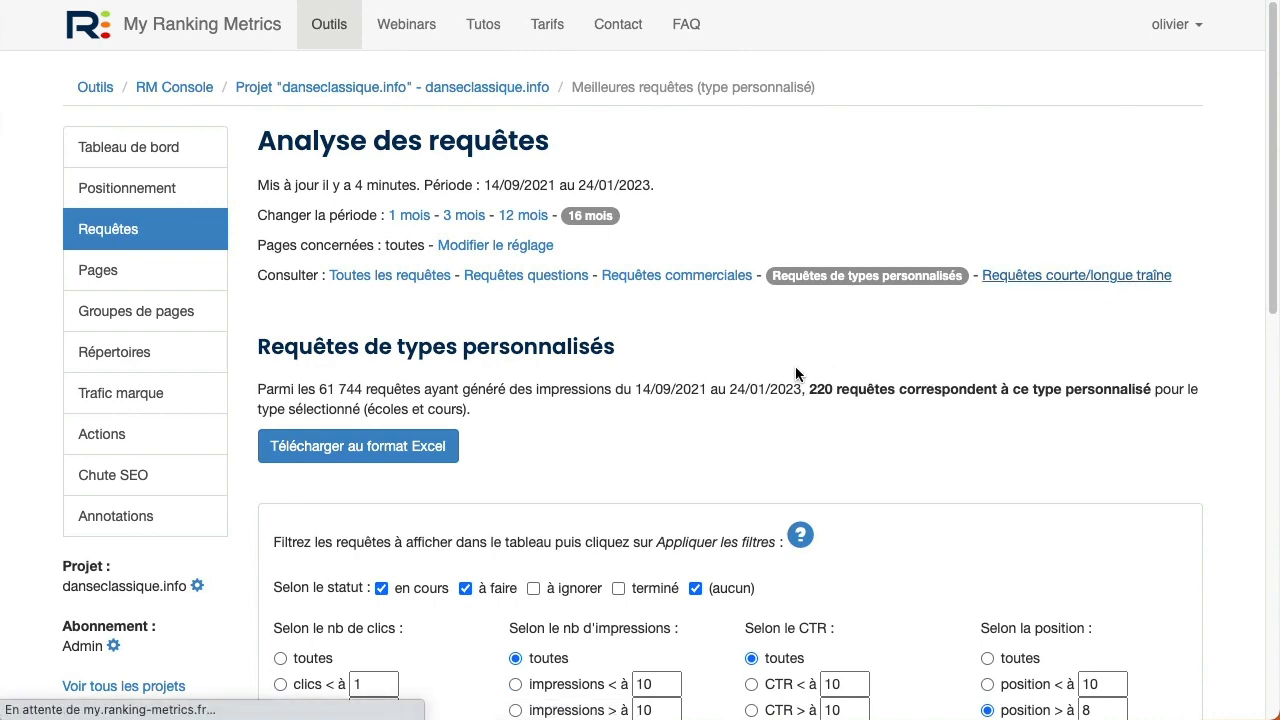
pyautogui.scroll(-15, 848, 347)
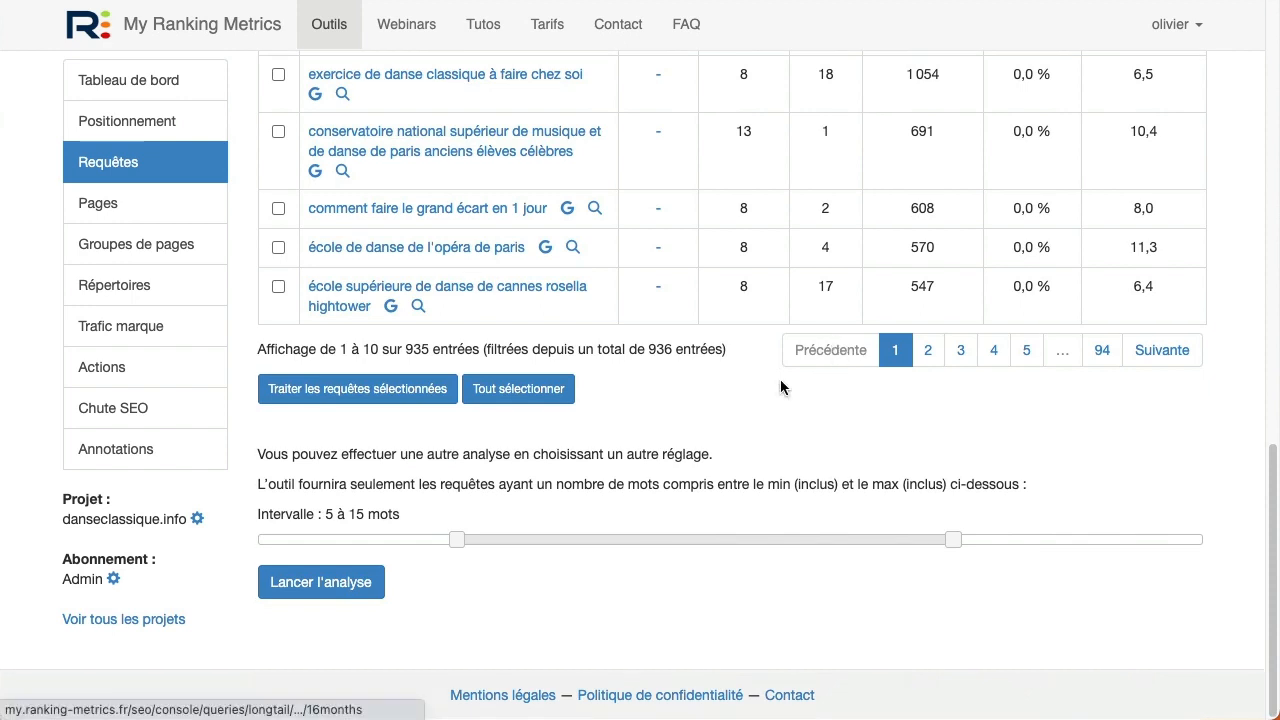
pyautogui.moveTo(460, 543); pyautogui.dragTo(538, 545)
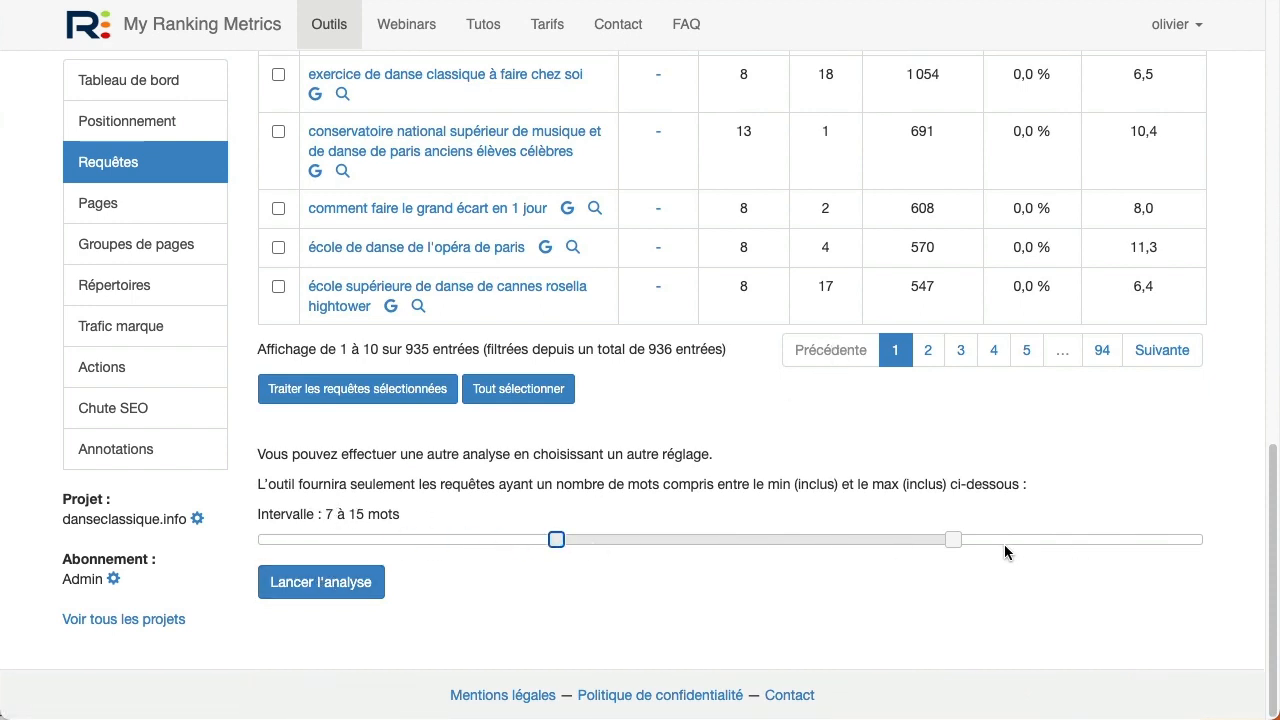
pyautogui.moveTo(953, 541); pyautogui.dragTo(864, 546)
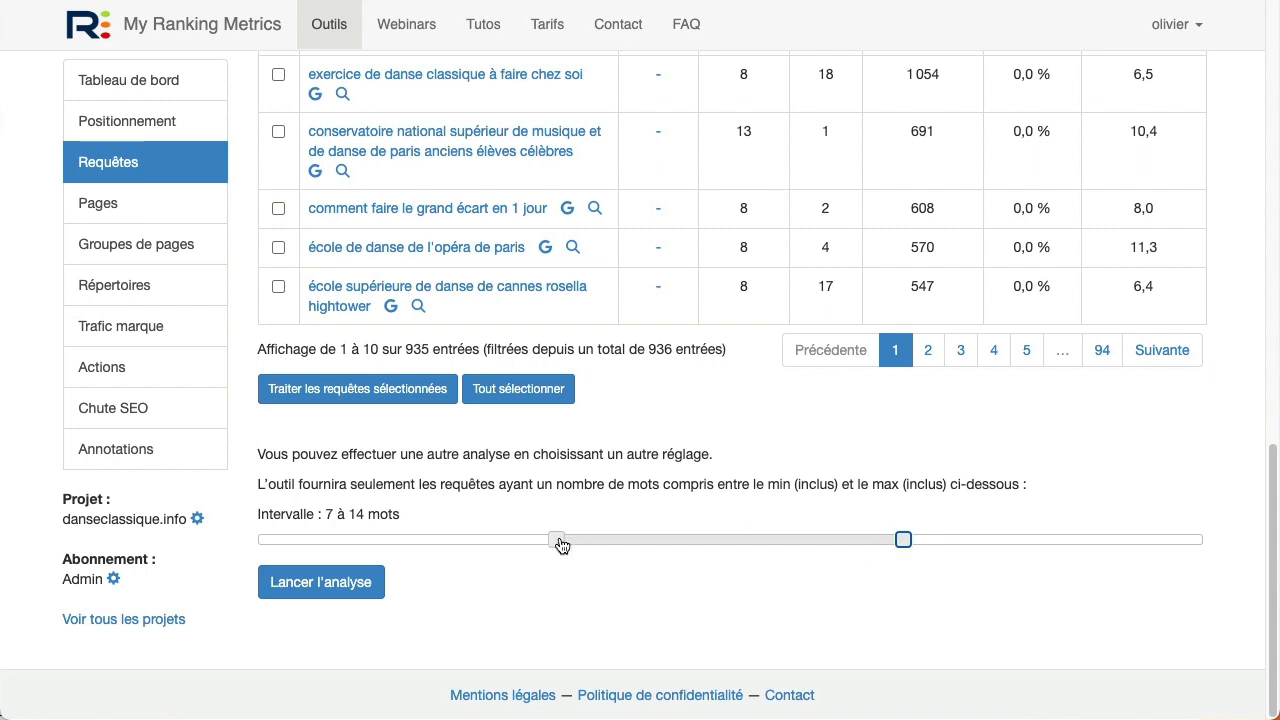
pyautogui.moveTo(561, 545); pyautogui.dragTo(655, 541)
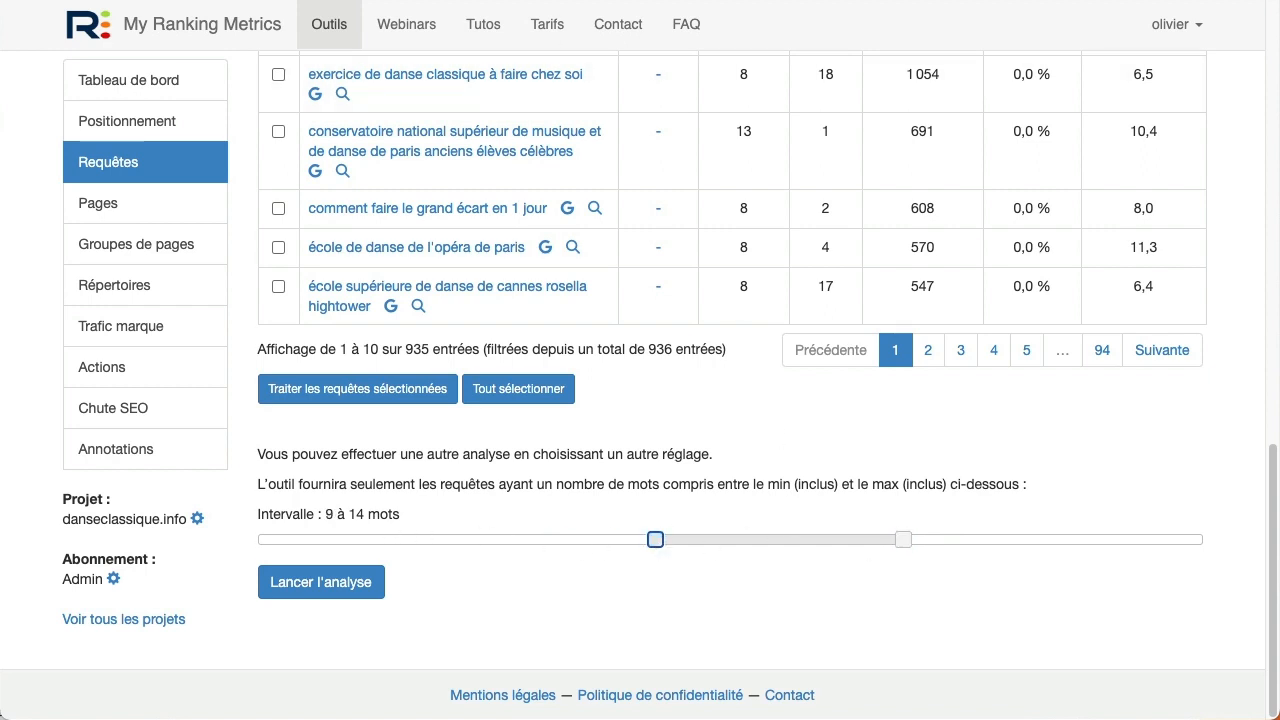
pyautogui.hotkey('ctrl', 'Tab')
pyautogui.click(663, 225)
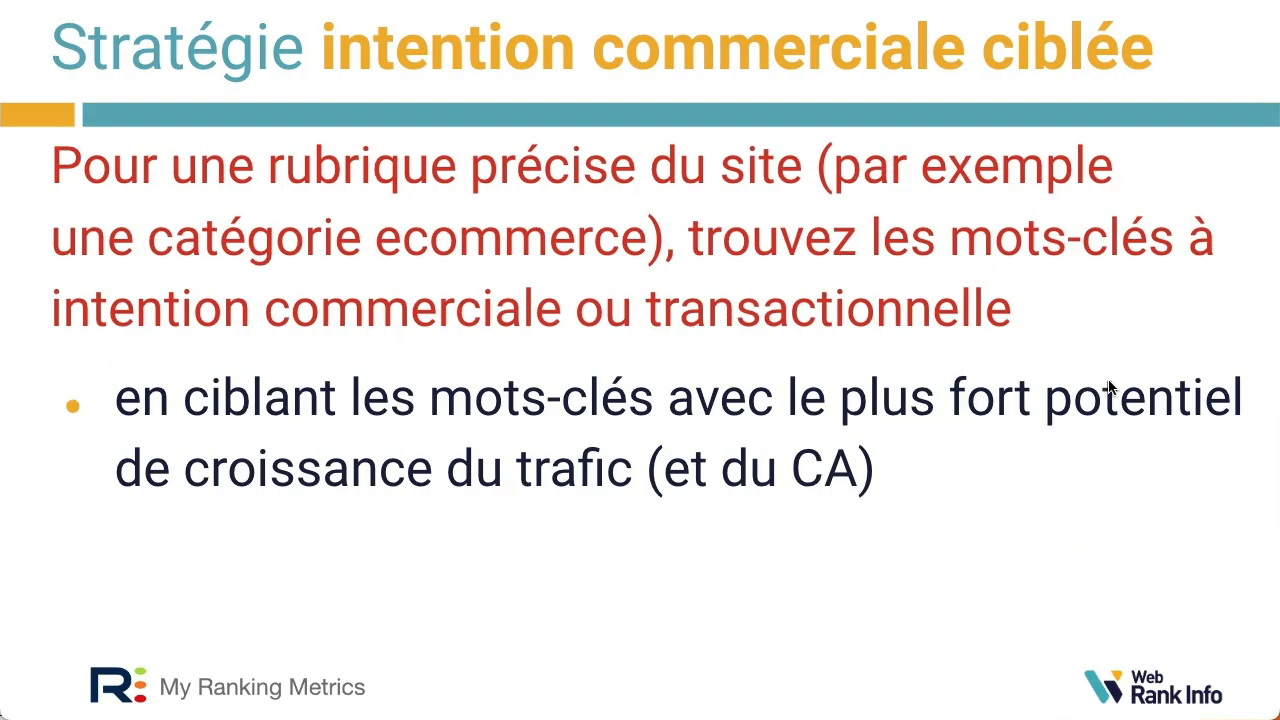